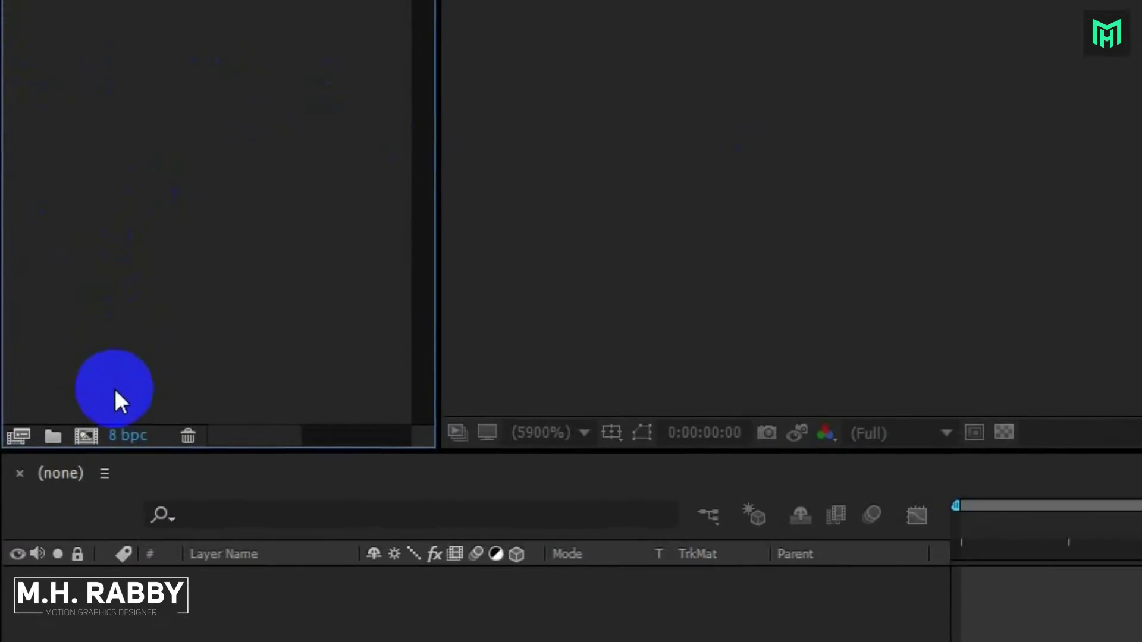
Step: Create a 1920 x 1080 composition named Corporate Presentation at 30 fps with a duration of 0:00:15:00
{"action": "left_click", "coordinate": [92, 435]}
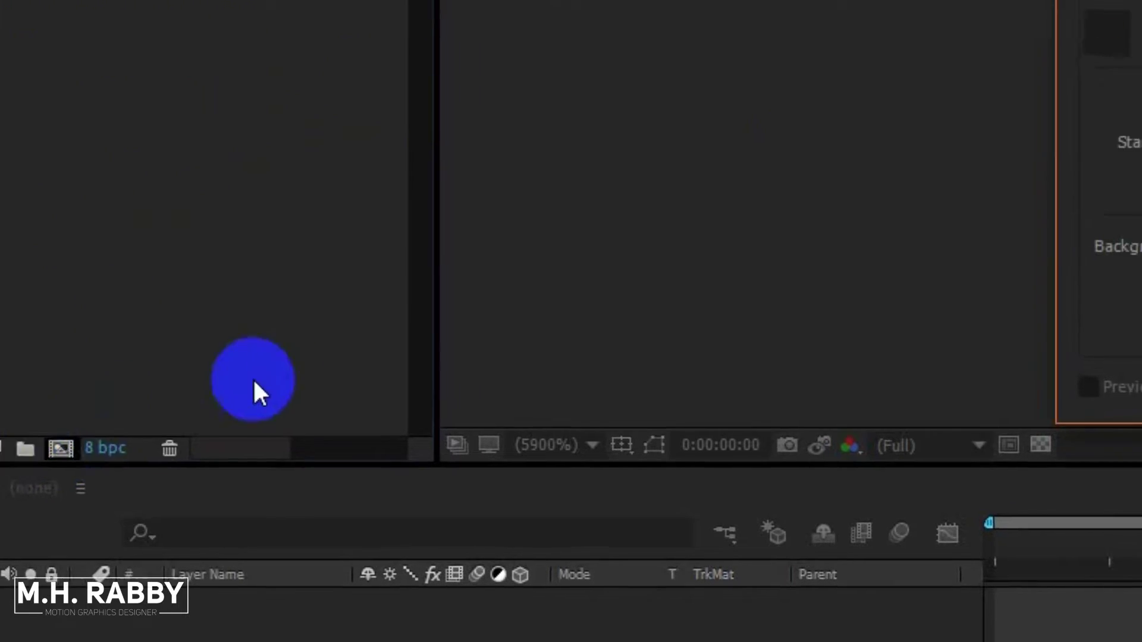
{"action": "type", "text": "Corporate Presentation"}
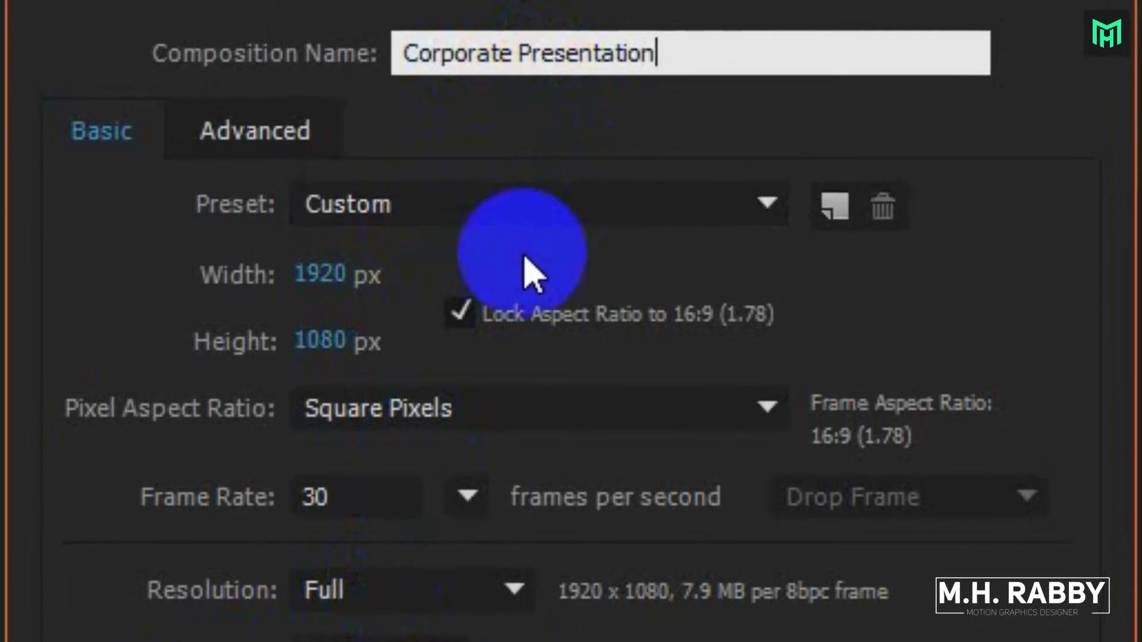
{"action": "left_click", "coordinate": [418, 434]}
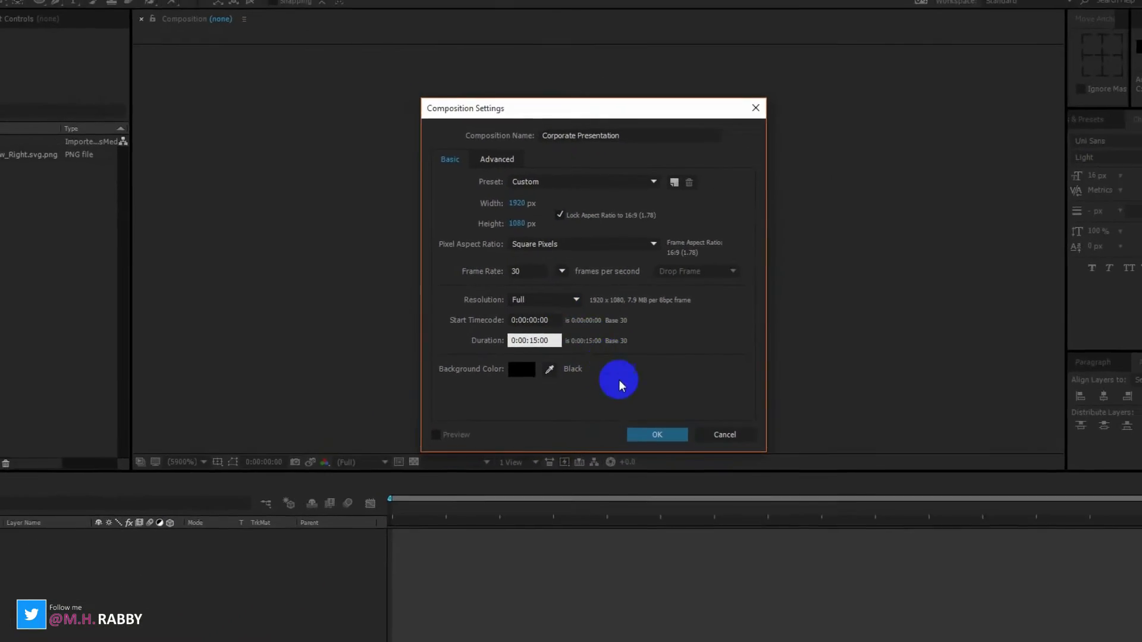
{"action": "left_click", "coordinate": [644, 421]}
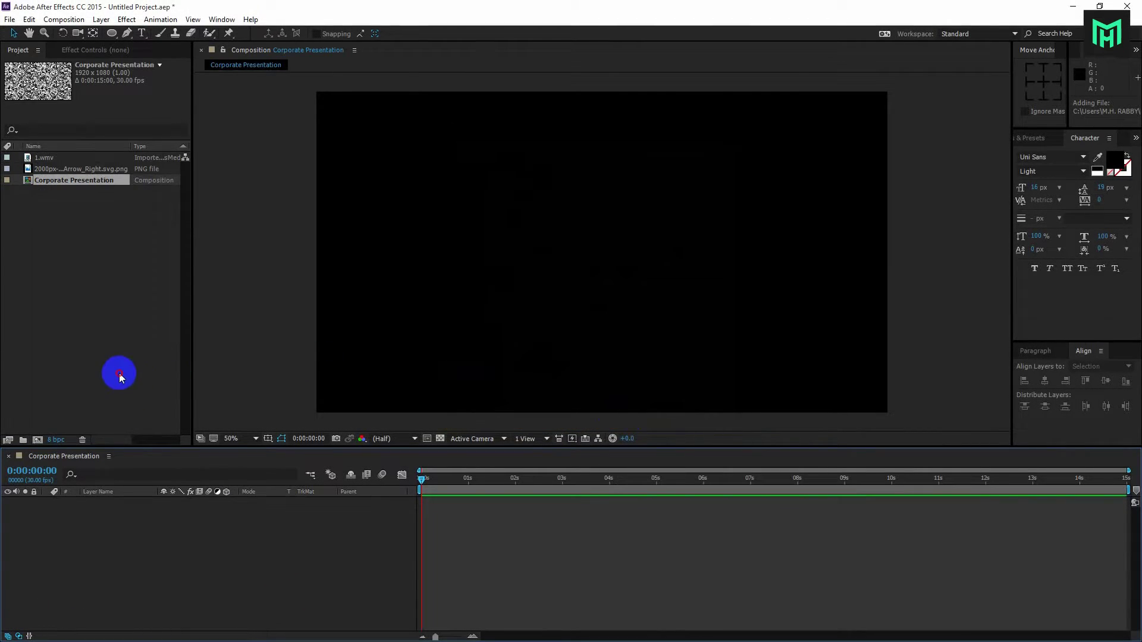
Step: Add the 1.wmv footage to the Corporate Presentation timeline as a layer
{"action": "left_click", "coordinate": [55, 172]}
{"action": "left_click", "coordinate": [46, 158]}
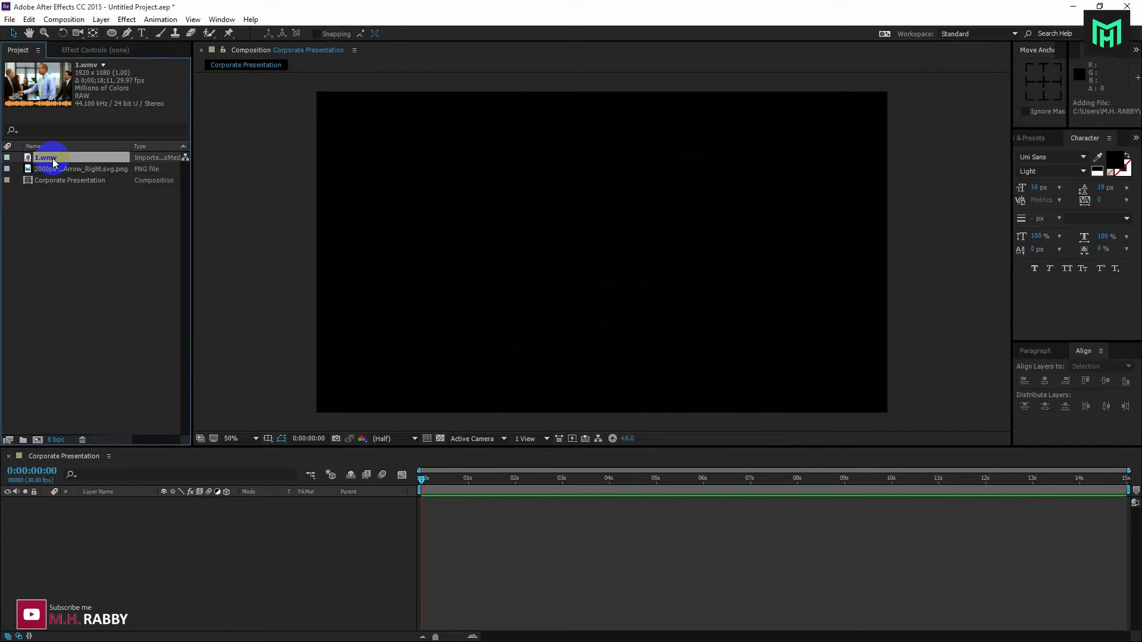
{"action": "left_click_drag", "start_coordinate": [54, 162], "coordinate": [79, 522]}
{"action": "left_click", "coordinate": [163, 559]}
Step: Pre-compose the 1.wmv layer as "Your Vieo Fotage", leaving all attributes in Corporate Presentation
{"action": "right_click", "coordinate": [106, 502]}
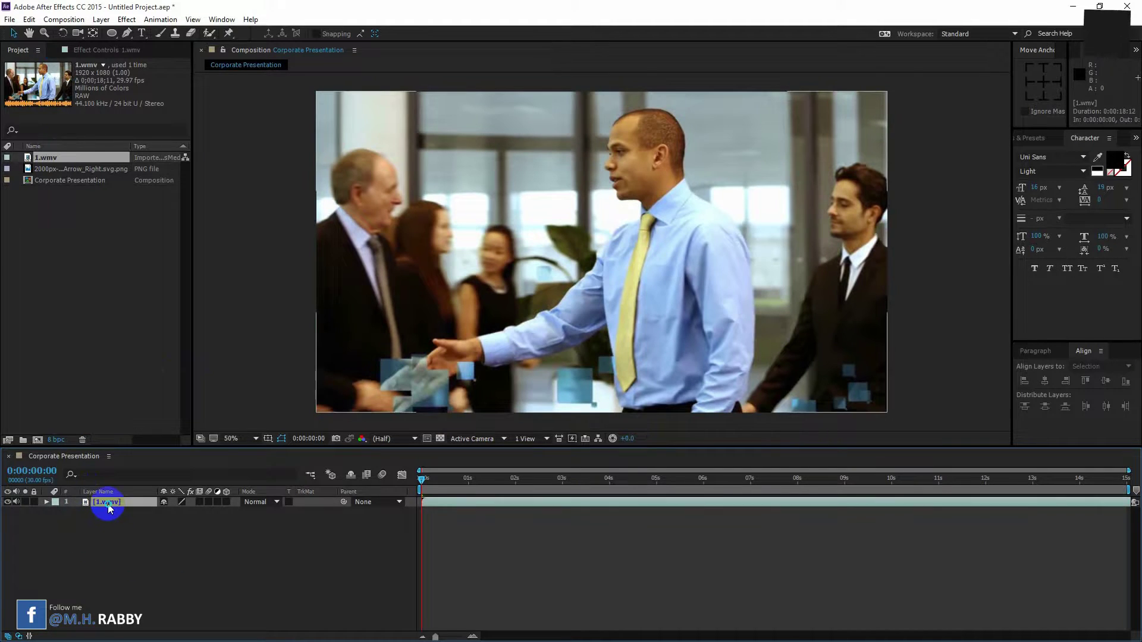
{"action": "left_click", "coordinate": [143, 396]}
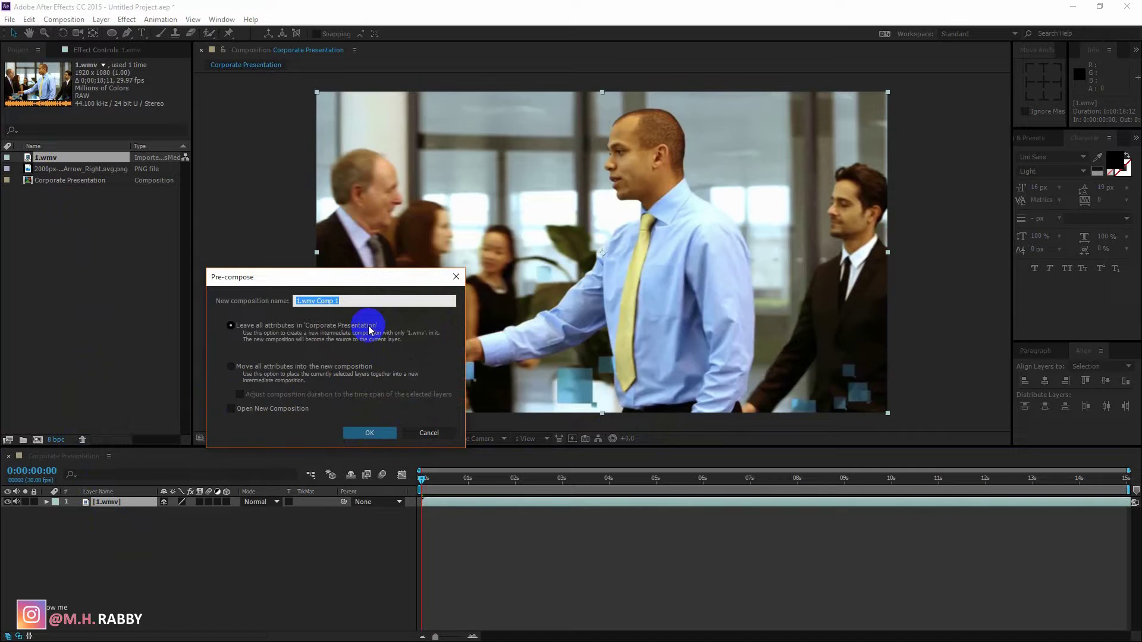
{"action": "type", "text": "Your Vieo Fotage"}
{"action": "left_click", "coordinate": [364, 433]}
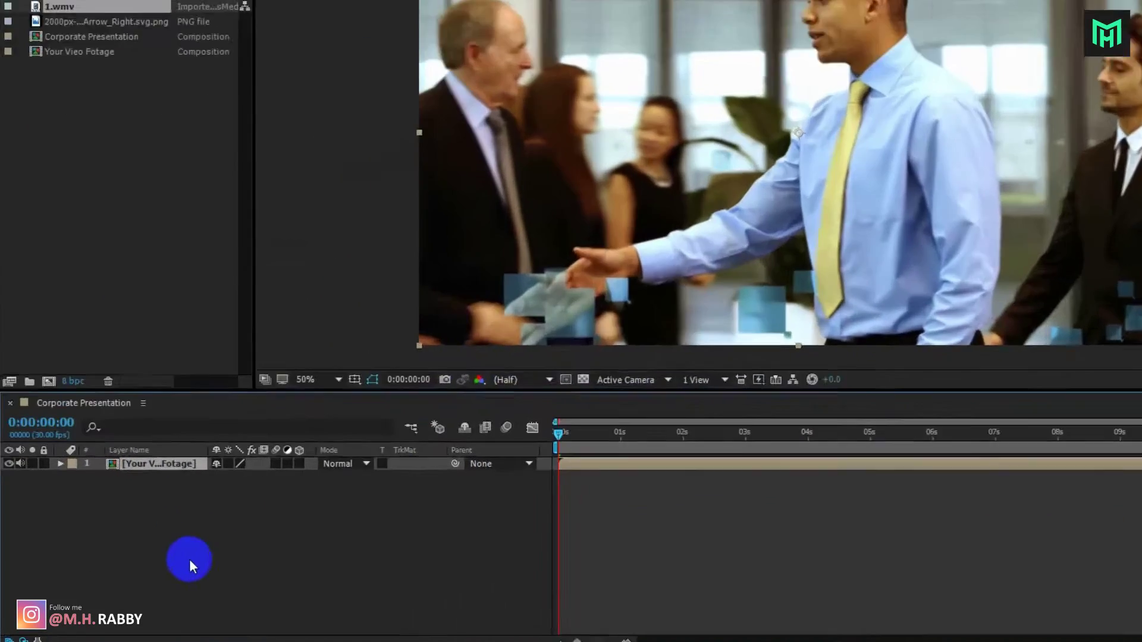
Step: Create a full-size 1920 x 1080 solid layer in near-white, color F8F8F8
{"action": "right_click", "coordinate": [119, 553]}
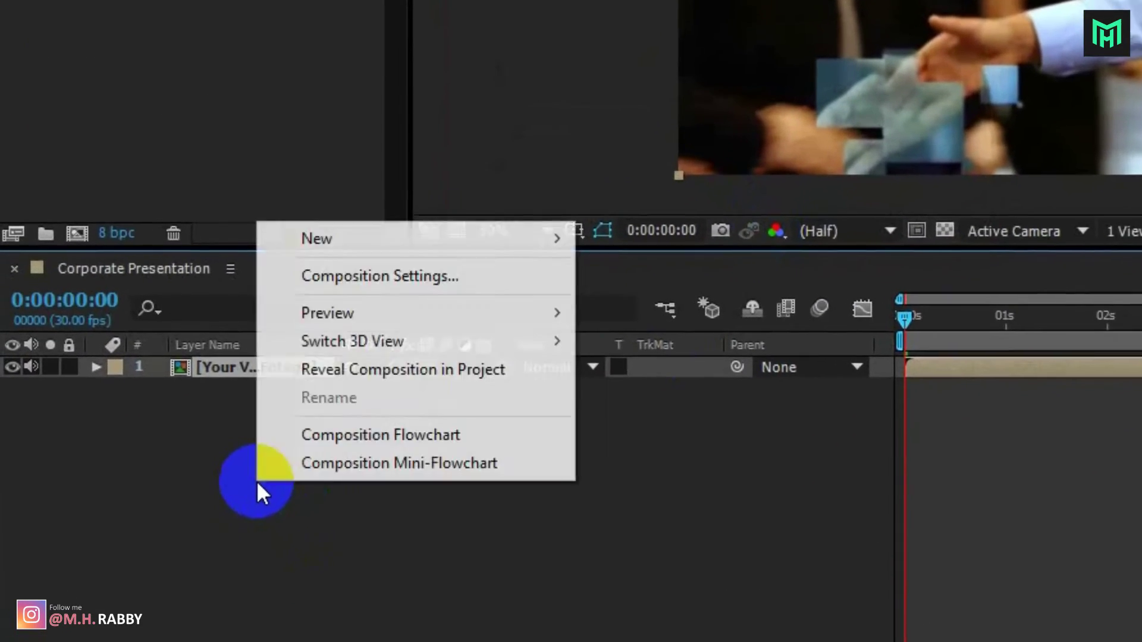
{"action": "mouse_move", "coordinate": [325, 223]}
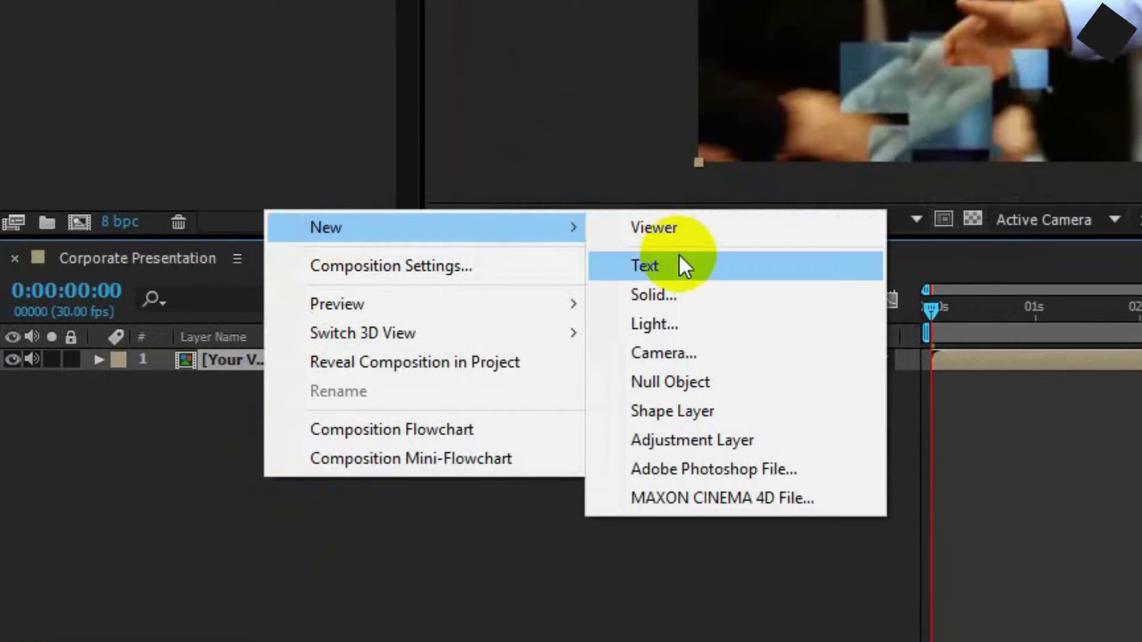
{"action": "left_click", "coordinate": [675, 292]}
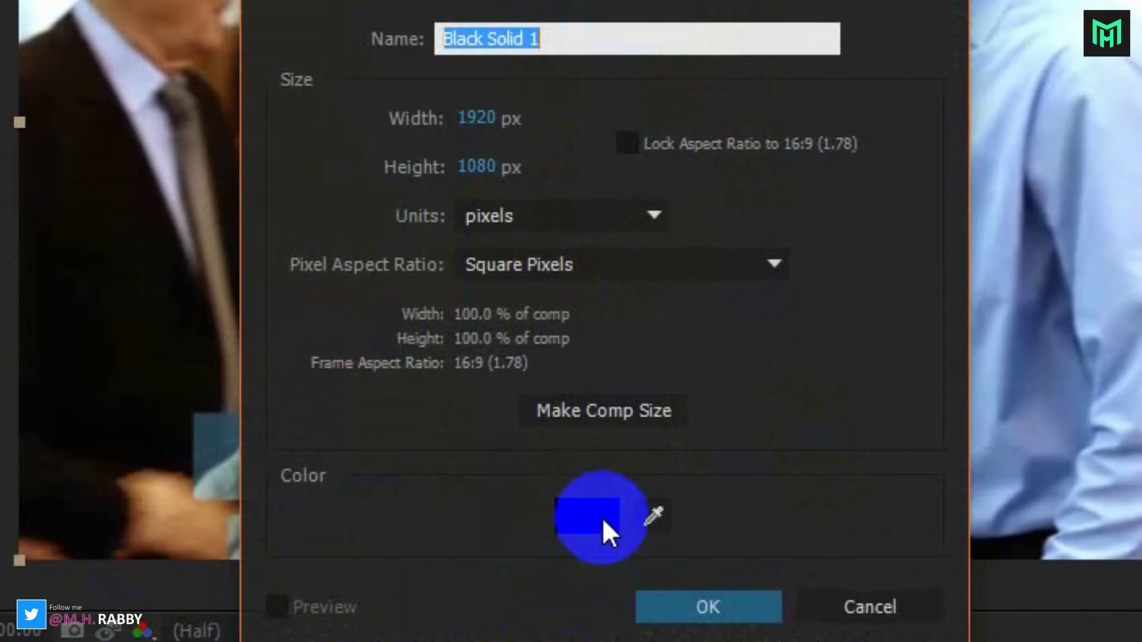
{"action": "left_click", "coordinate": [636, 472]}
{"action": "left_click", "coordinate": [974, 196]}
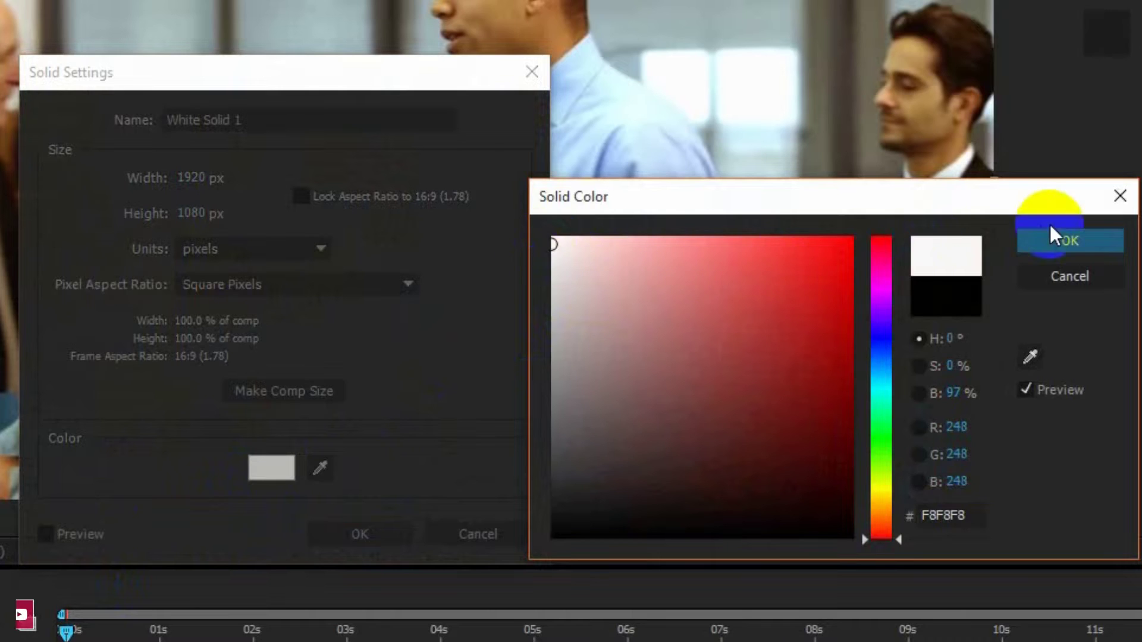
{"action": "left_click", "coordinate": [1040, 246]}
{"action": "left_click", "coordinate": [372, 533]}
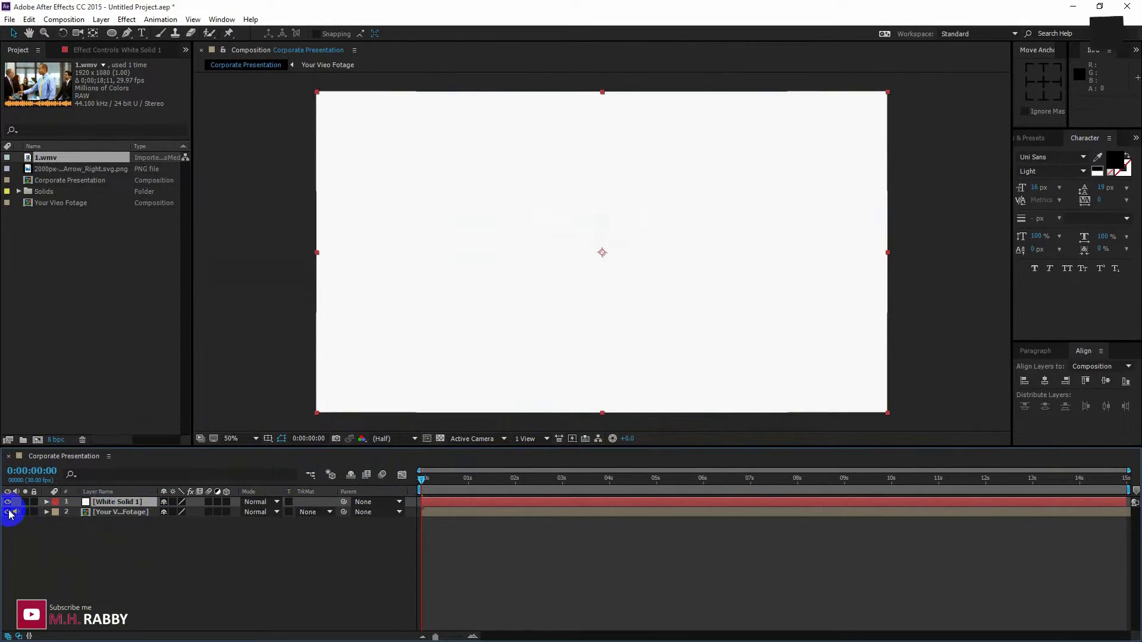
Step: Hide the video footage layer and move the white solid below it in the layer stack
{"action": "left_click", "coordinate": [9, 512]}
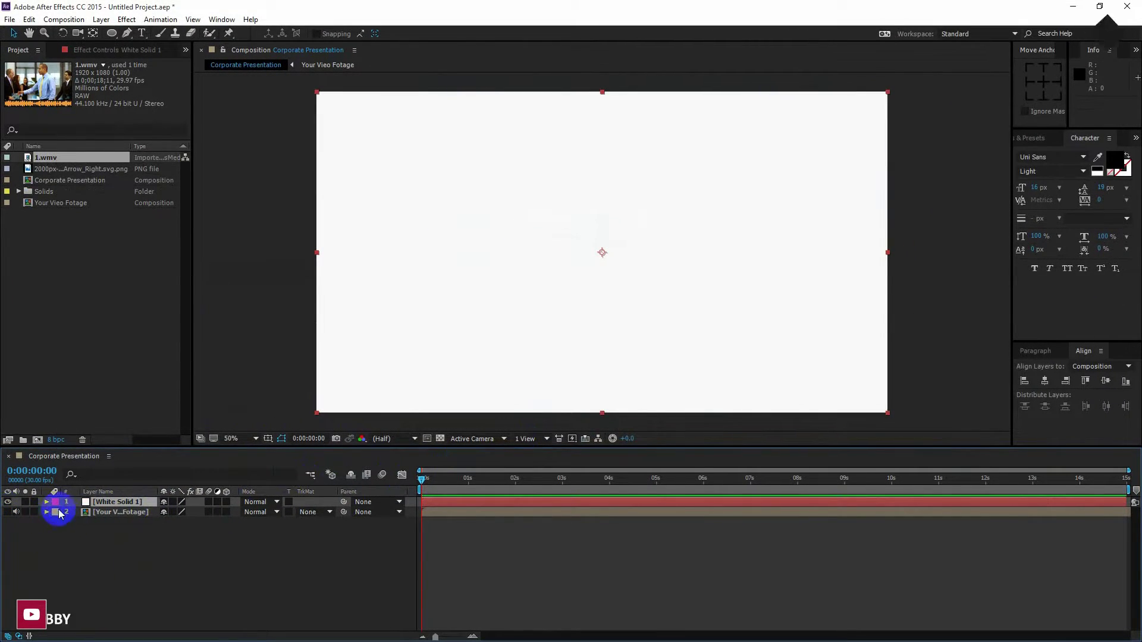
{"action": "left_click_drag", "start_coordinate": [104, 506], "coordinate": [104, 534]}
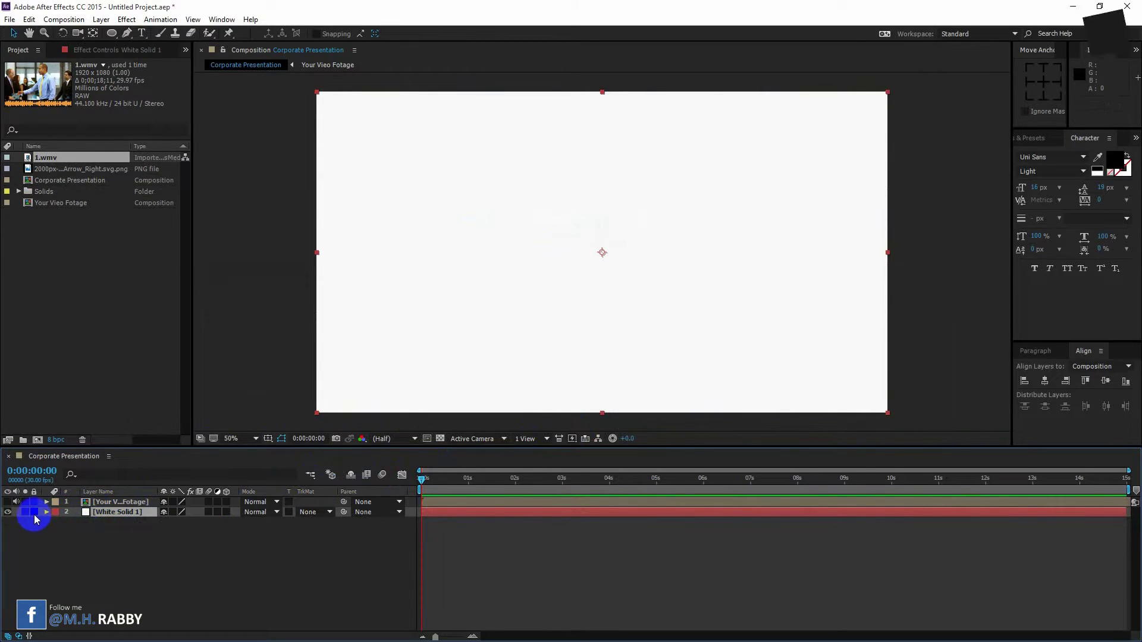
{"action": "left_click", "coordinate": [78, 538]}
Step: Create a second 1920 x 1080 solid layer in near-black, color 0E0E0E
{"action": "right_click", "coordinate": [121, 544]}
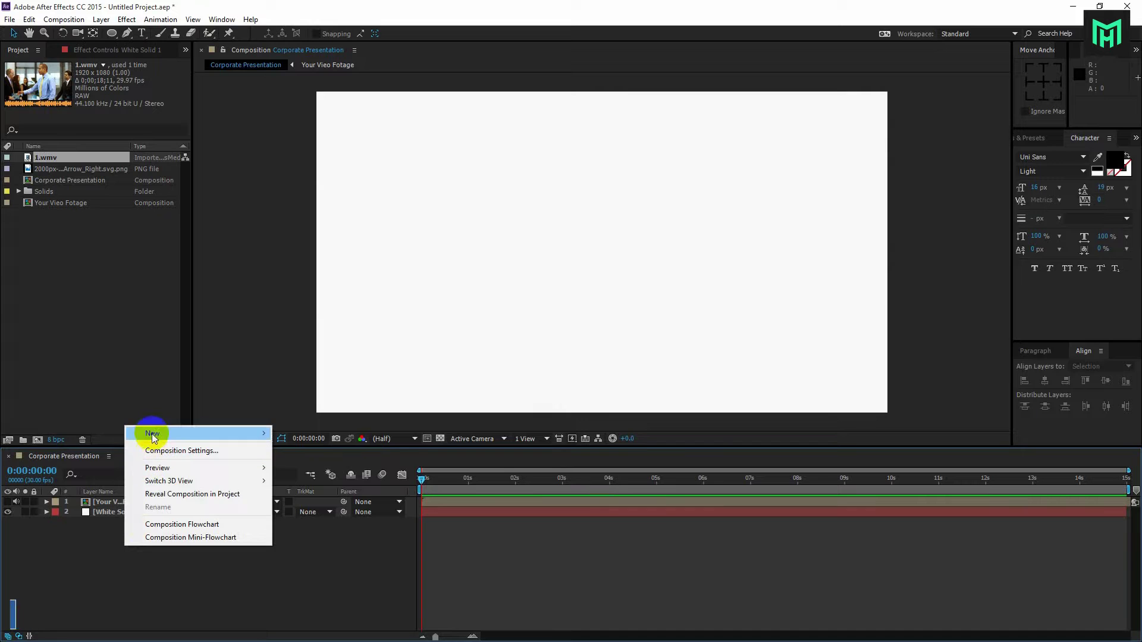
{"action": "mouse_move", "coordinate": [153, 435]}
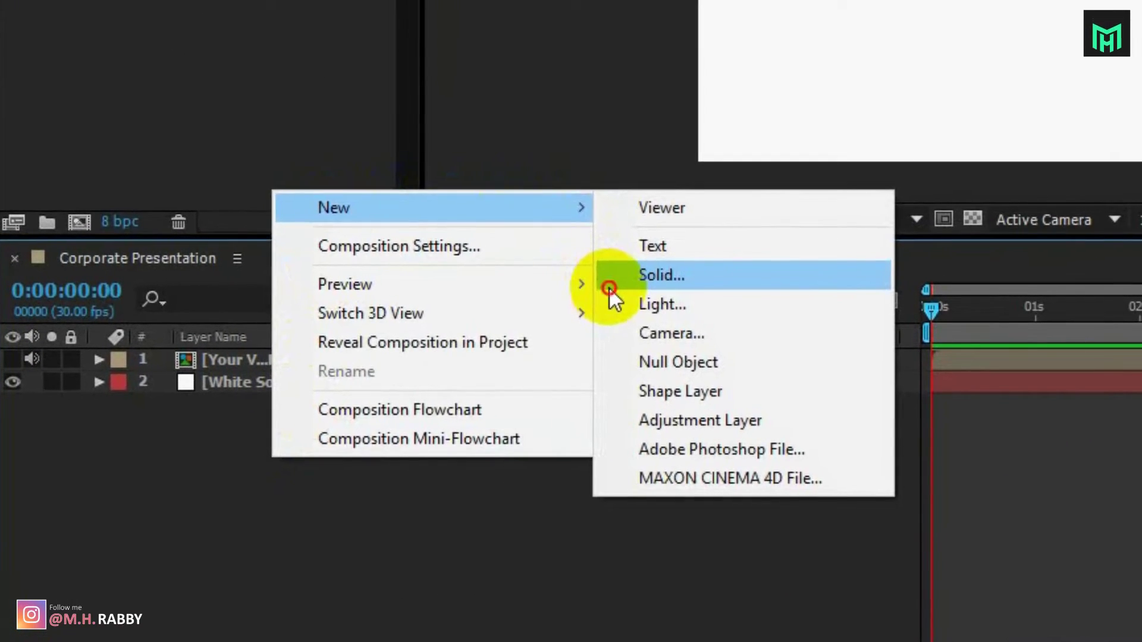
{"action": "left_click", "coordinate": [300, 463]}
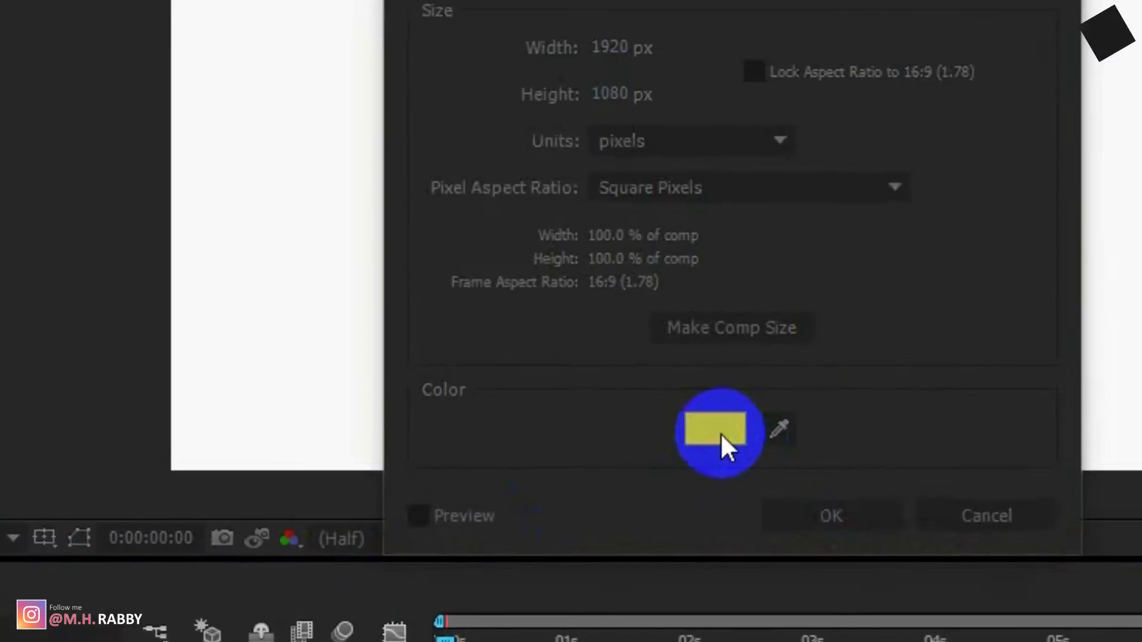
{"action": "left_click", "coordinate": [719, 433]}
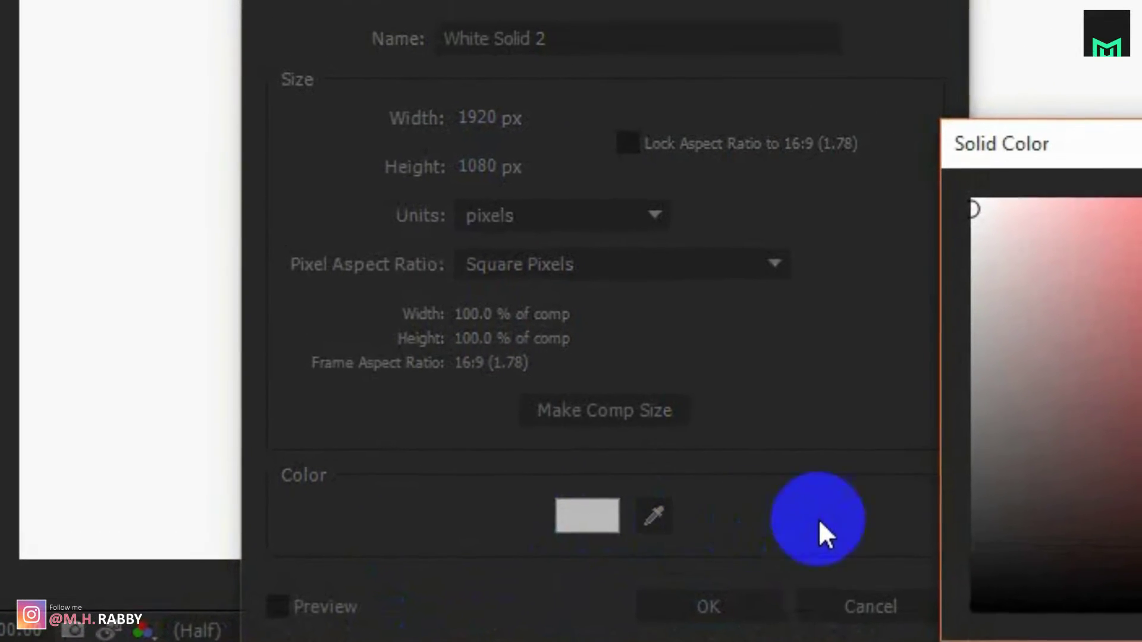
{"action": "left_click", "coordinate": [971, 587]}
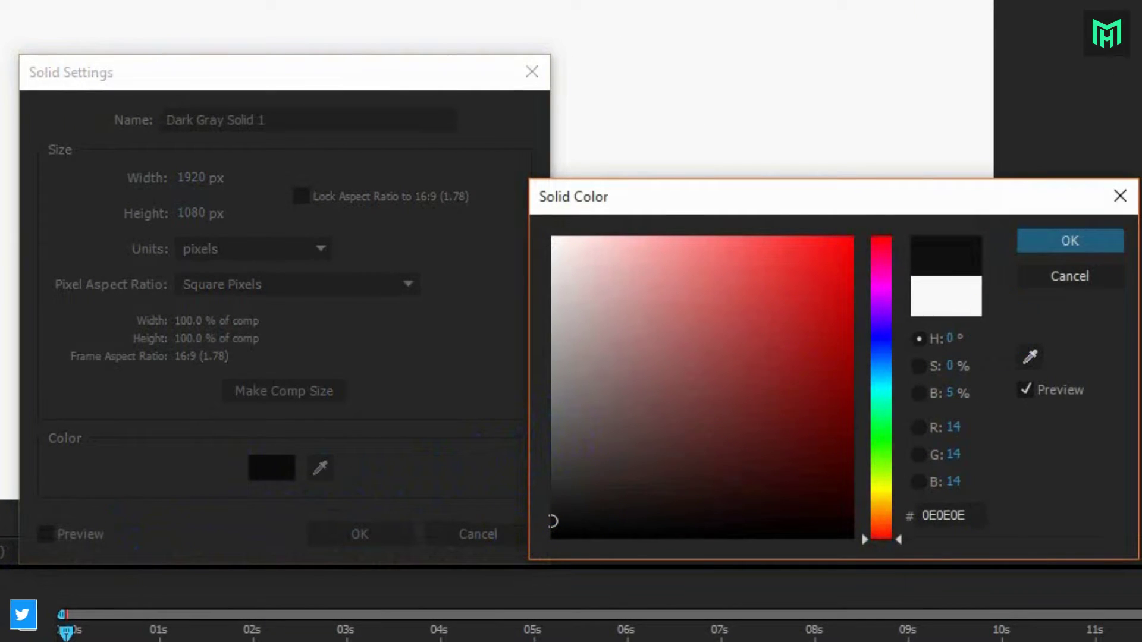
{"action": "left_click", "coordinate": [1100, 245]}
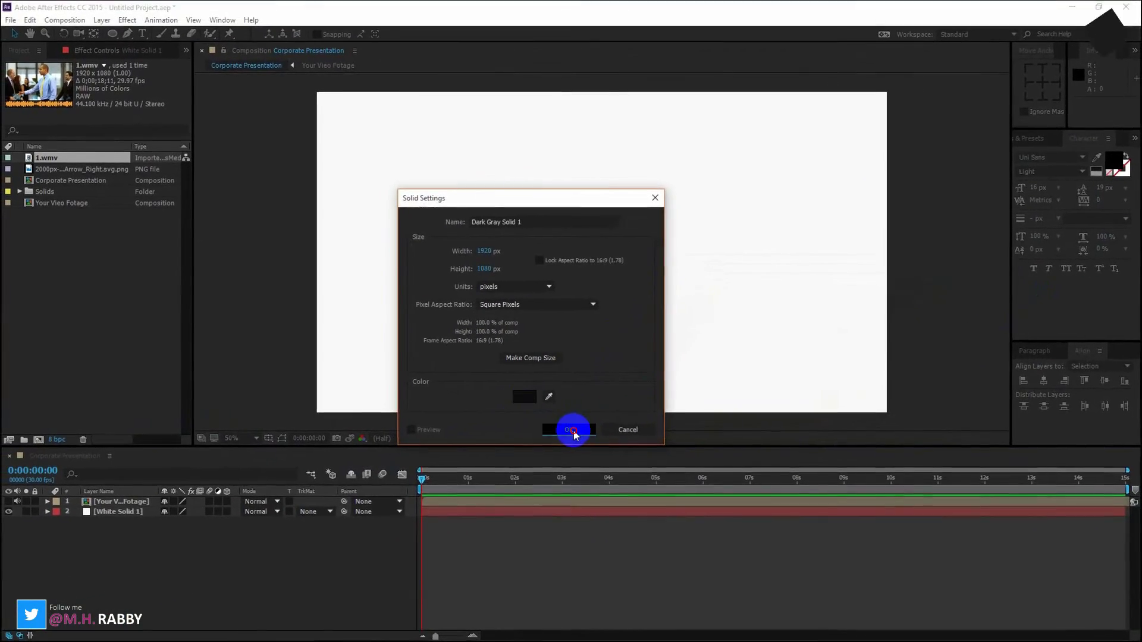
{"action": "left_click", "coordinate": [359, 534]}
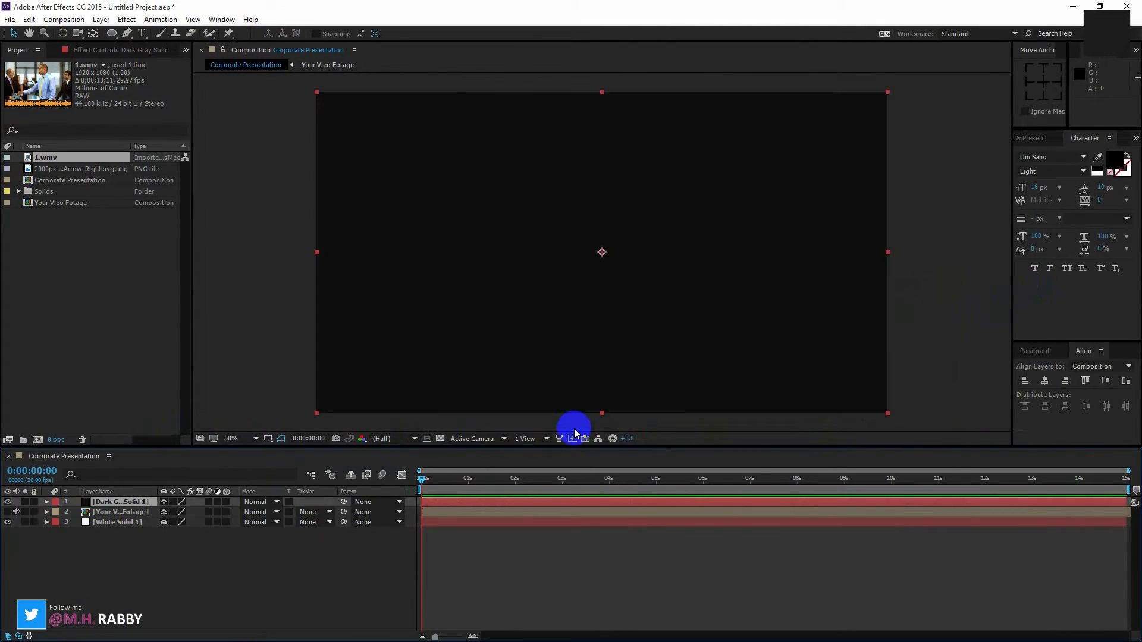
Step: Add a full-frame elliptical mask to the dark gray solid and set its mask mode to Subtract
{"action": "double_click", "coordinate": [112, 34]}
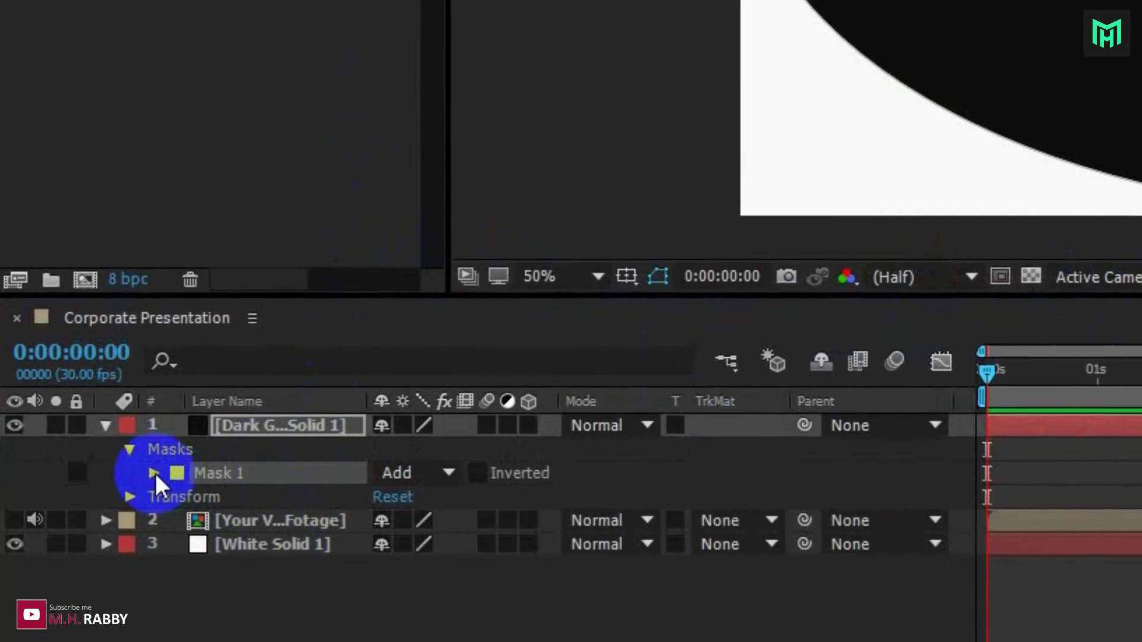
{"action": "left_click", "coordinate": [68, 522]}
{"action": "left_click", "coordinate": [323, 568]}
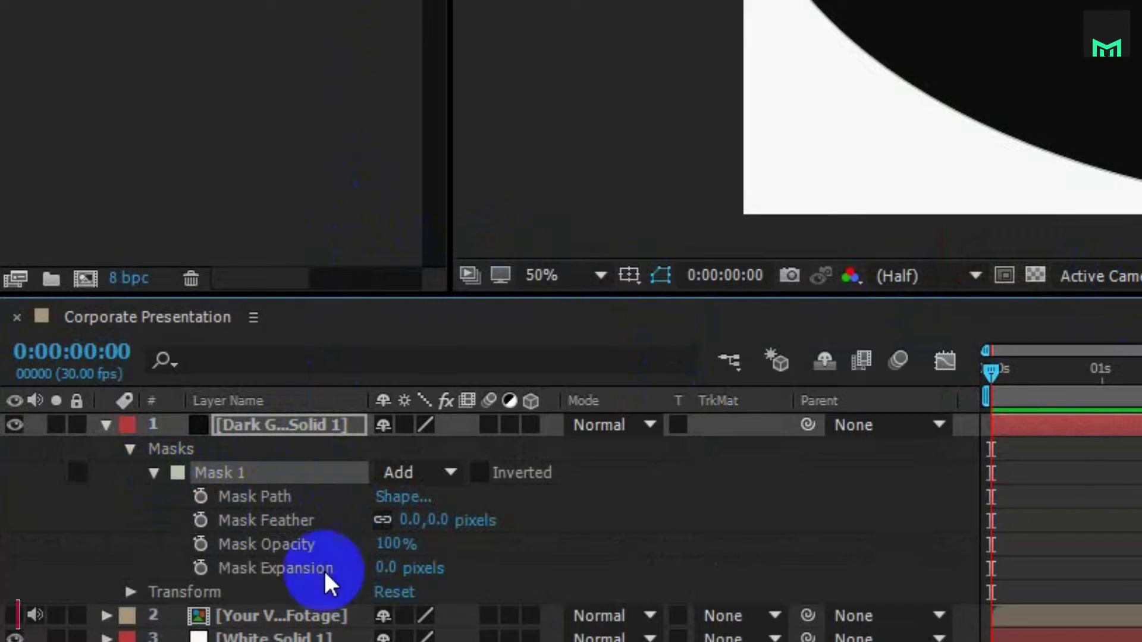
{"action": "left_click", "coordinate": [430, 477]}
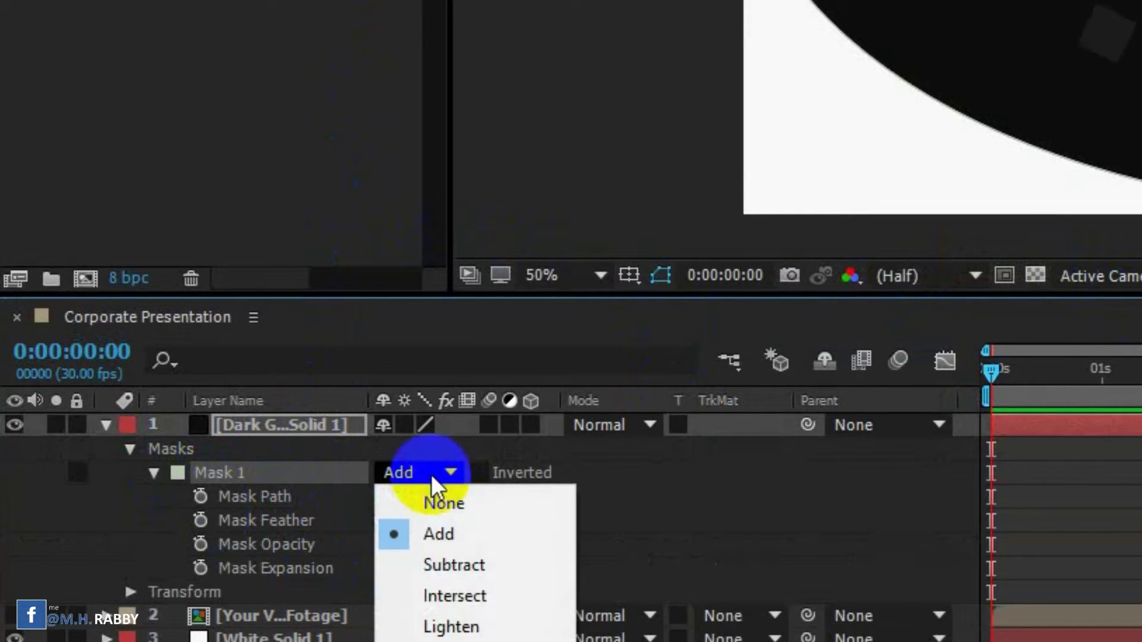
{"action": "left_click", "coordinate": [436, 566]}
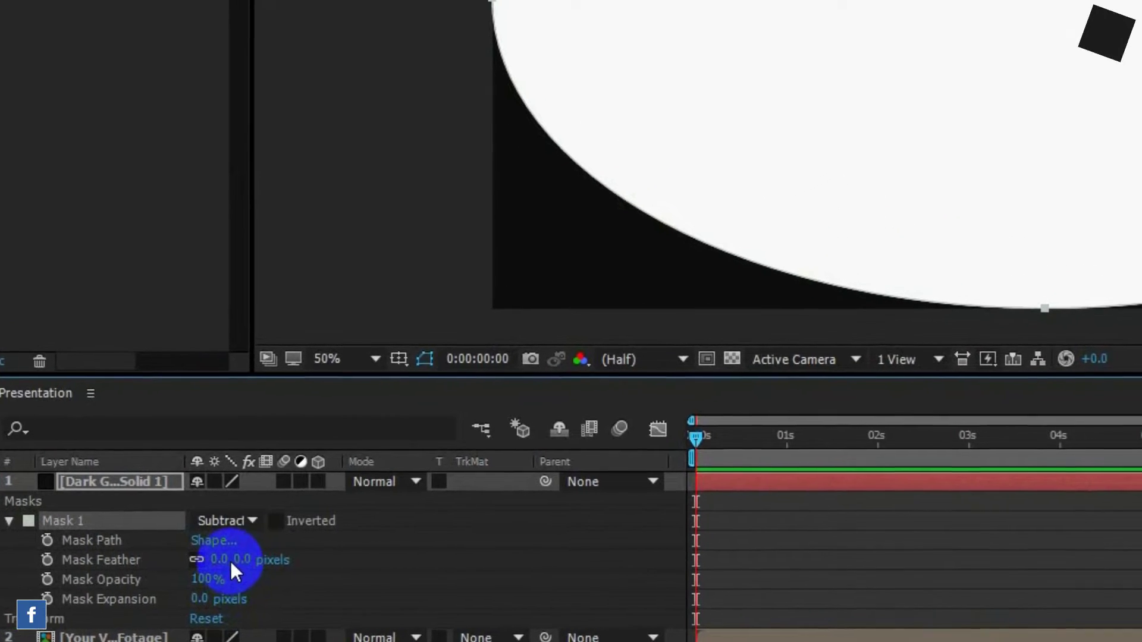
Step: Feather the dark solid's elliptical mask to 757 pixels to form a soft vignette
{"action": "left_click_drag", "start_coordinate": [238, 560], "coordinate": [877, 593]}
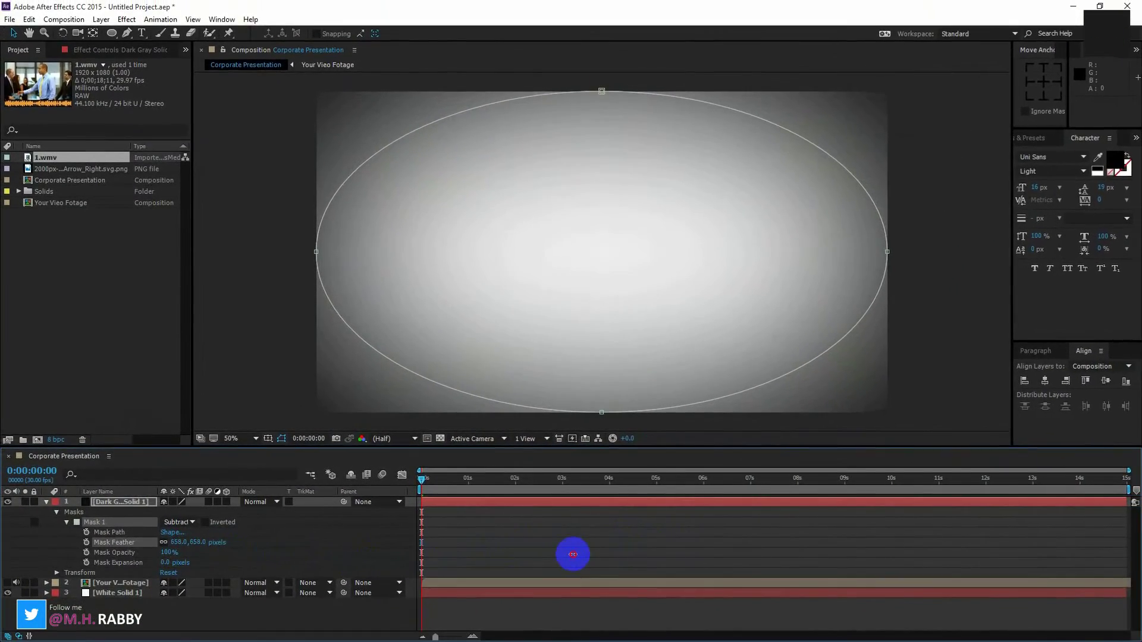
{"action": "mouse_move", "coordinate": [539, 558]}
{"action": "left_mouse_down"}
{"action": "mouse_move", "coordinate": [604, 562]}
{"action": "mouse_move", "coordinate": [553, 561]}
{"action": "left_mouse_up"}
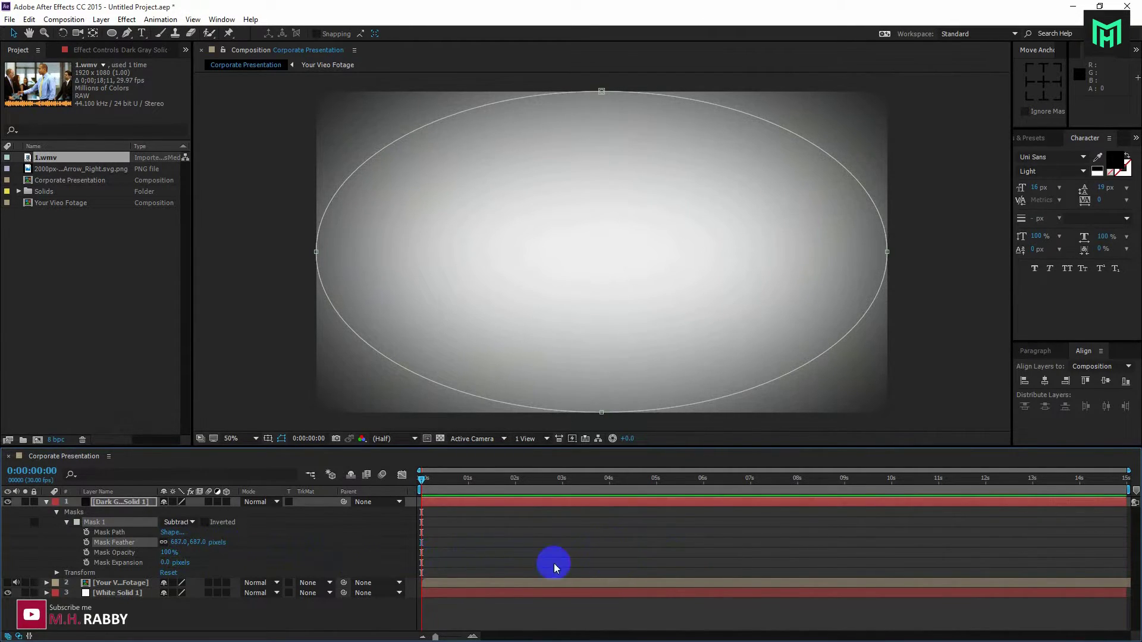
{"action": "left_click_drag", "start_coordinate": [191, 542], "coordinate": [238, 547]}
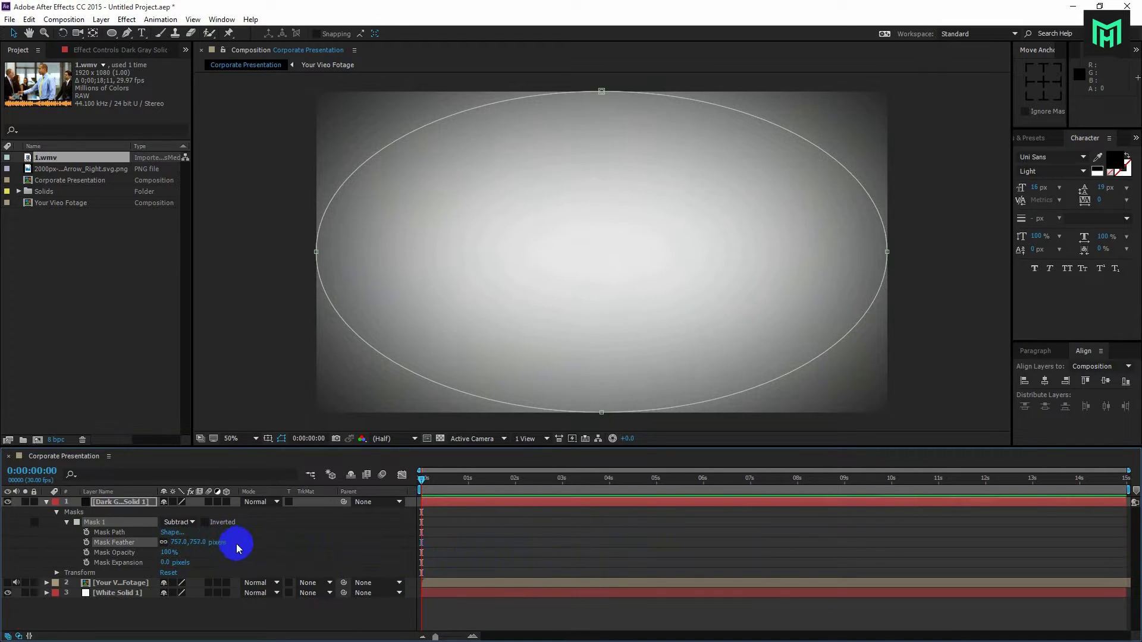
Step: Lower the dark gray solid's opacity to 31%, toggling its visibility to compare the vignette
{"action": "left_click", "coordinate": [117, 503]}
{"action": "key", "text": "p"}
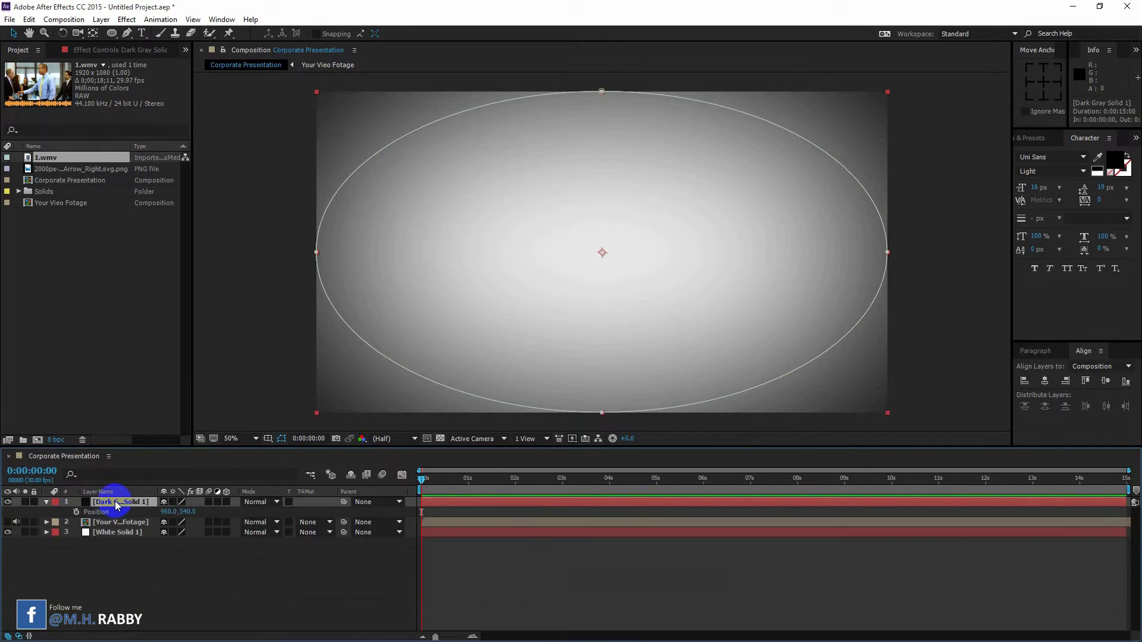
{"action": "key", "text": "t"}
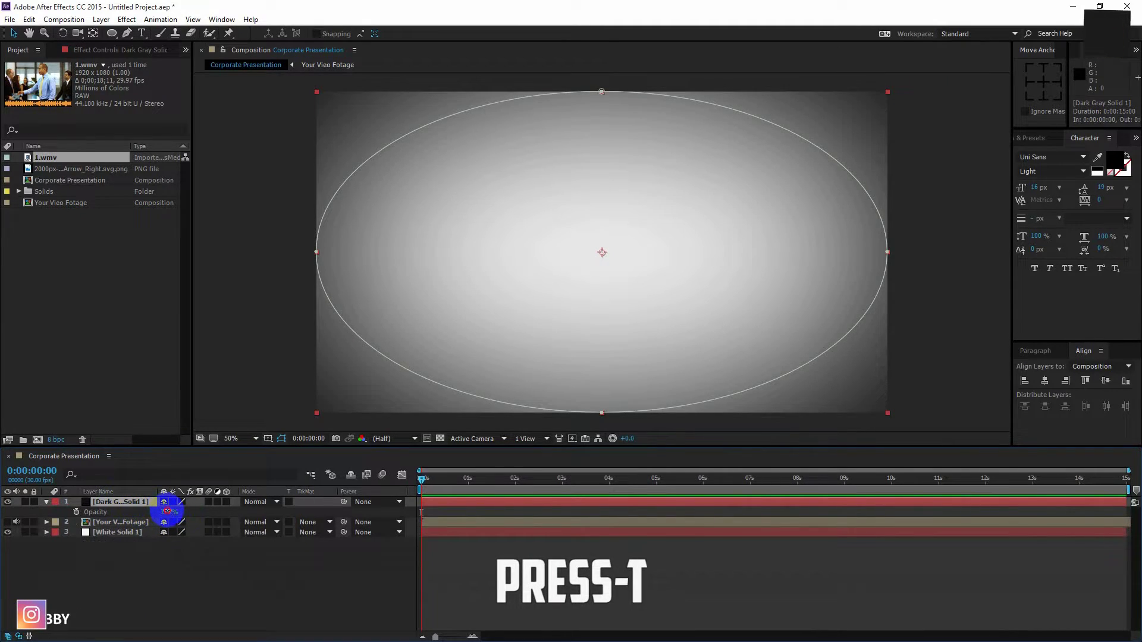
{"action": "left_click_drag", "start_coordinate": [167, 513], "coordinate": [142, 515]}
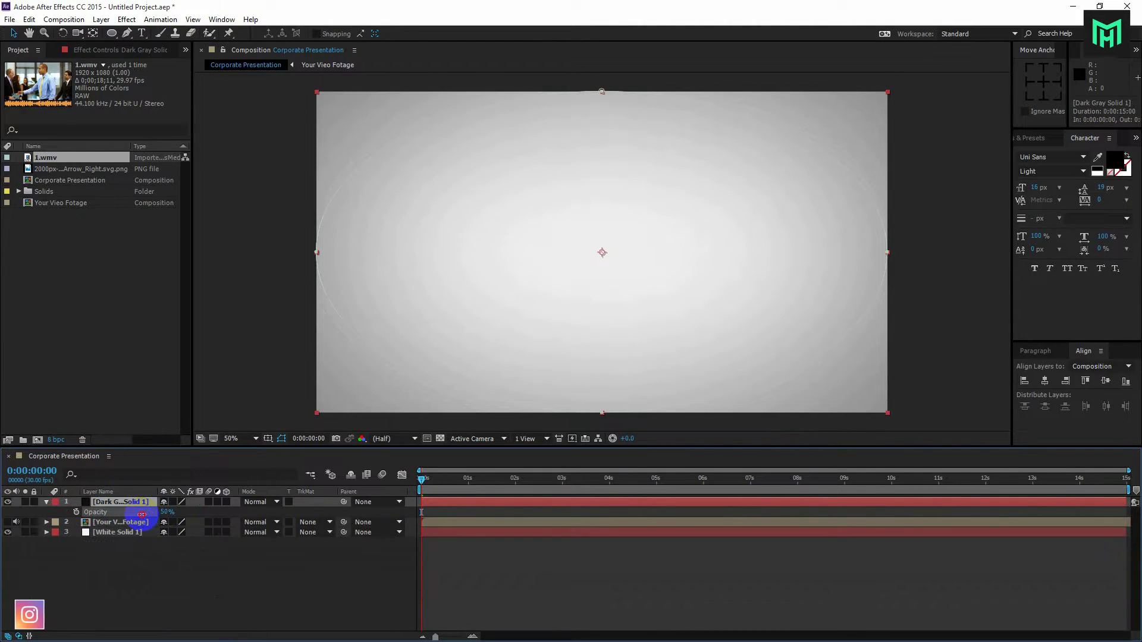
{"action": "left_click", "coordinate": [148, 625]}
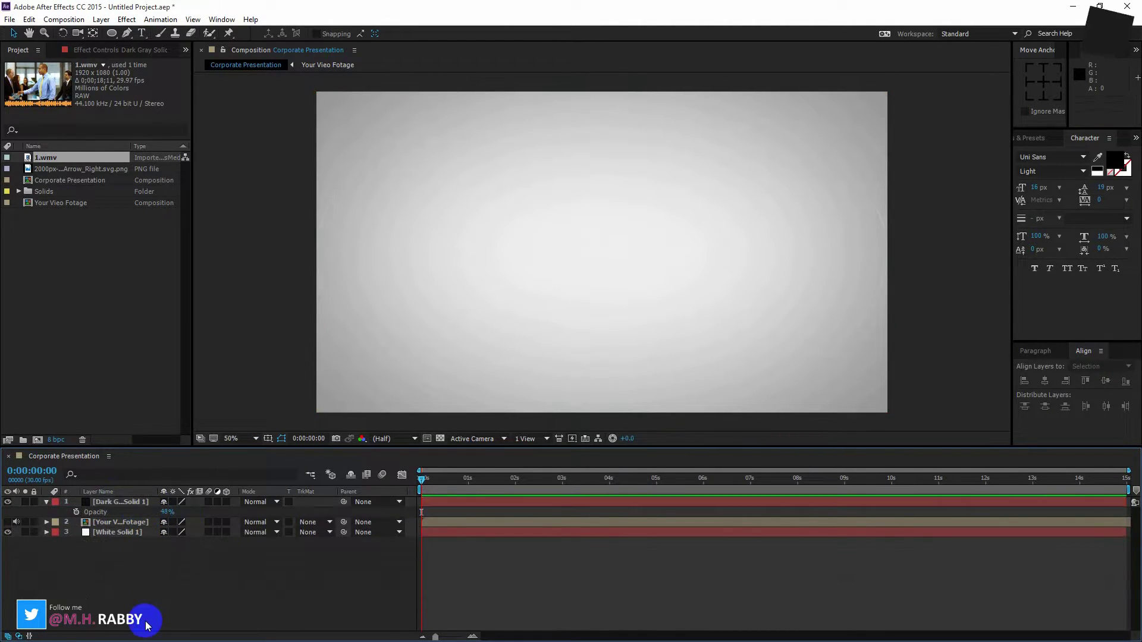
{"action": "left_click", "coordinate": [10, 503]}
{"action": "left_click", "coordinate": [10, 504]}
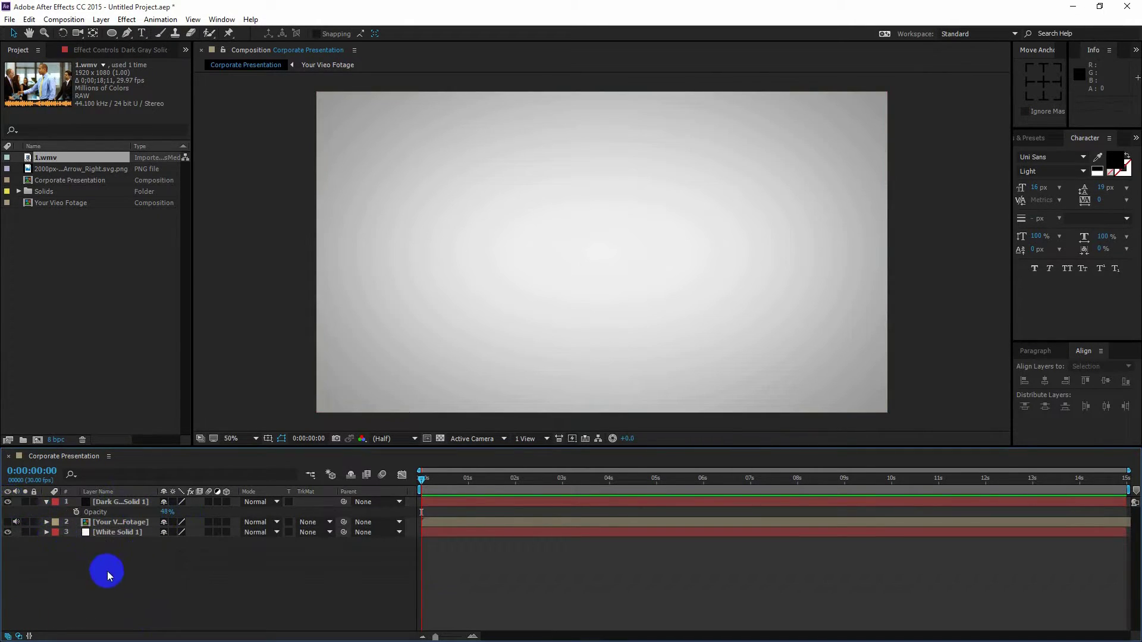
{"action": "left_click_drag", "start_coordinate": [166, 512], "coordinate": [156, 518]}
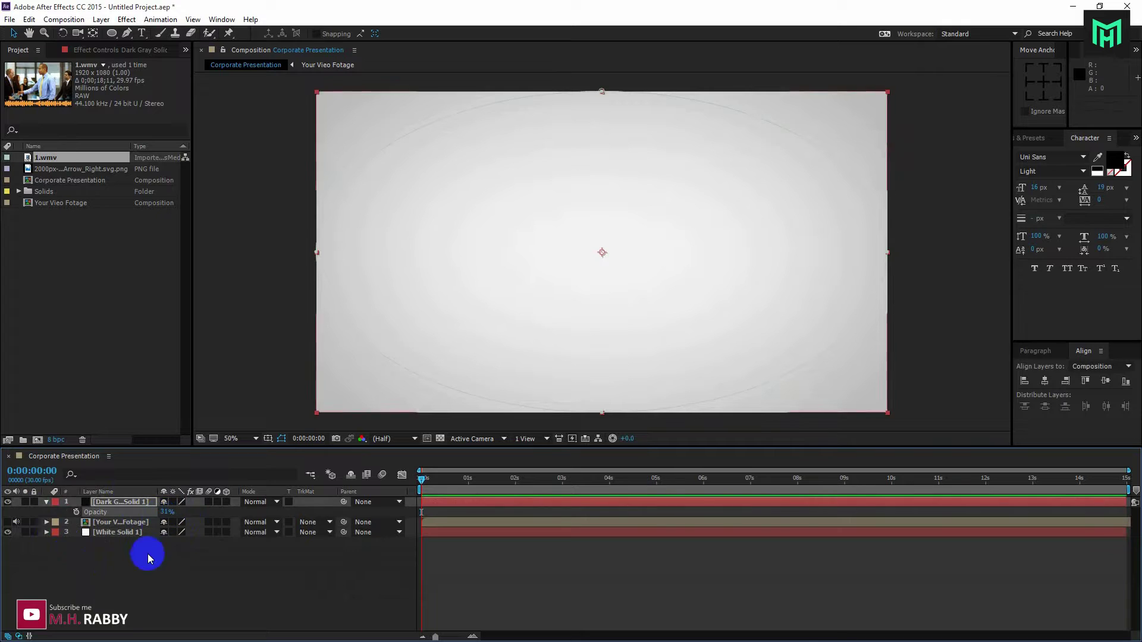
Step: Pre-compose the dark gray and white solid layers into a composition named Background, moving all attributes into it
{"action": "left_click", "coordinate": [136, 602]}
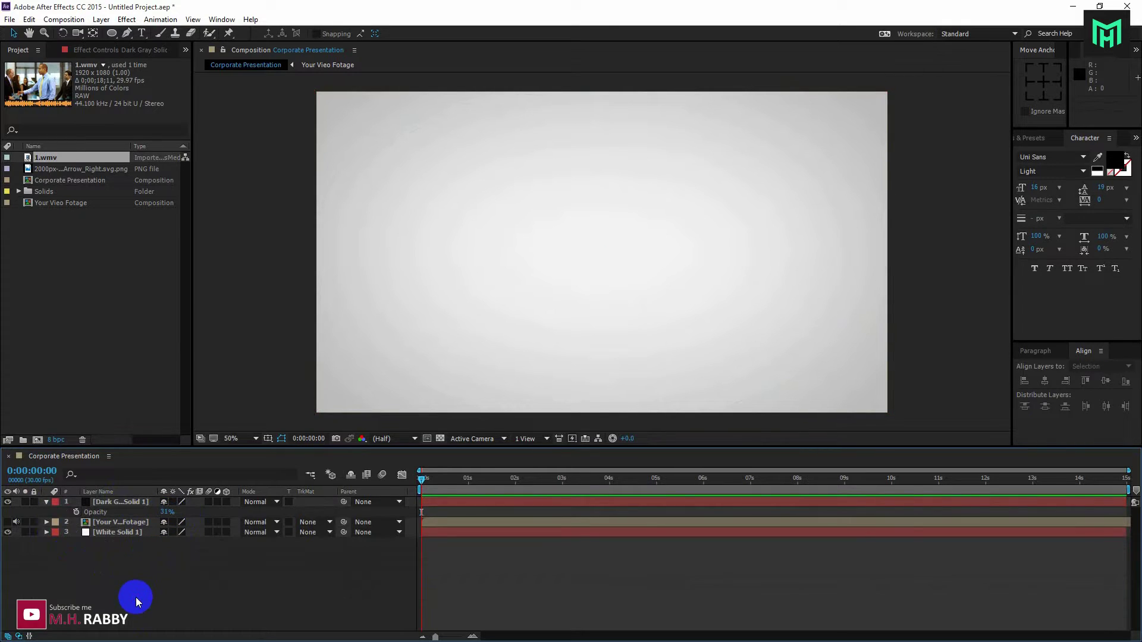
{"action": "left_click", "coordinate": [116, 533]}
{"action": "left_click", "coordinate": [122, 504], "text": "ctrl"}
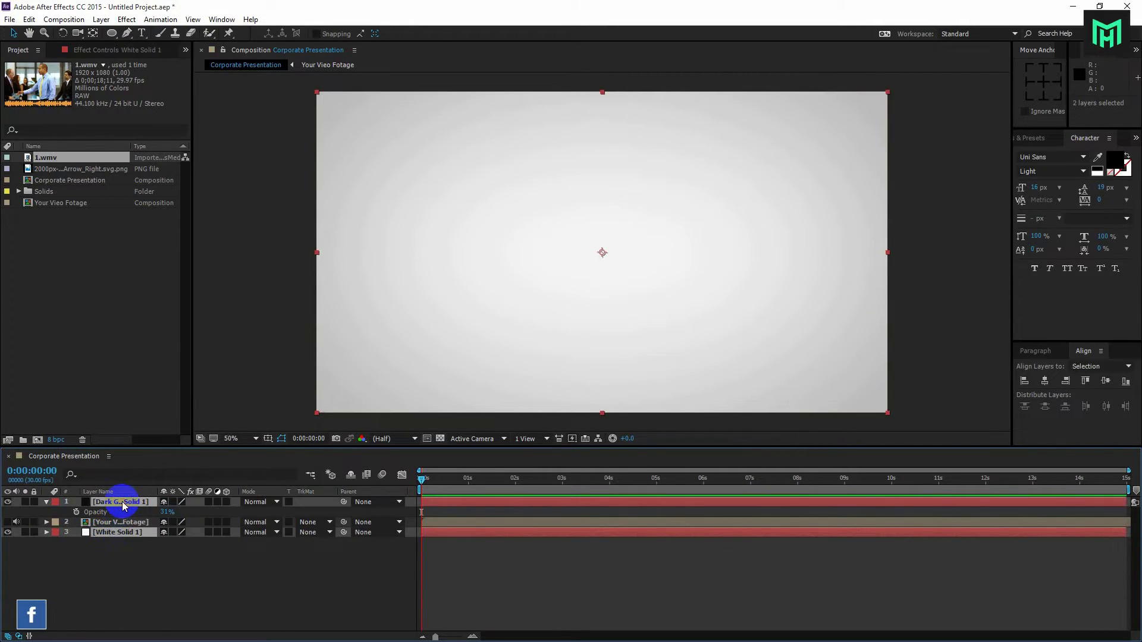
{"action": "right_click", "coordinate": [121, 504]}
{"action": "left_click", "coordinate": [167, 393]}
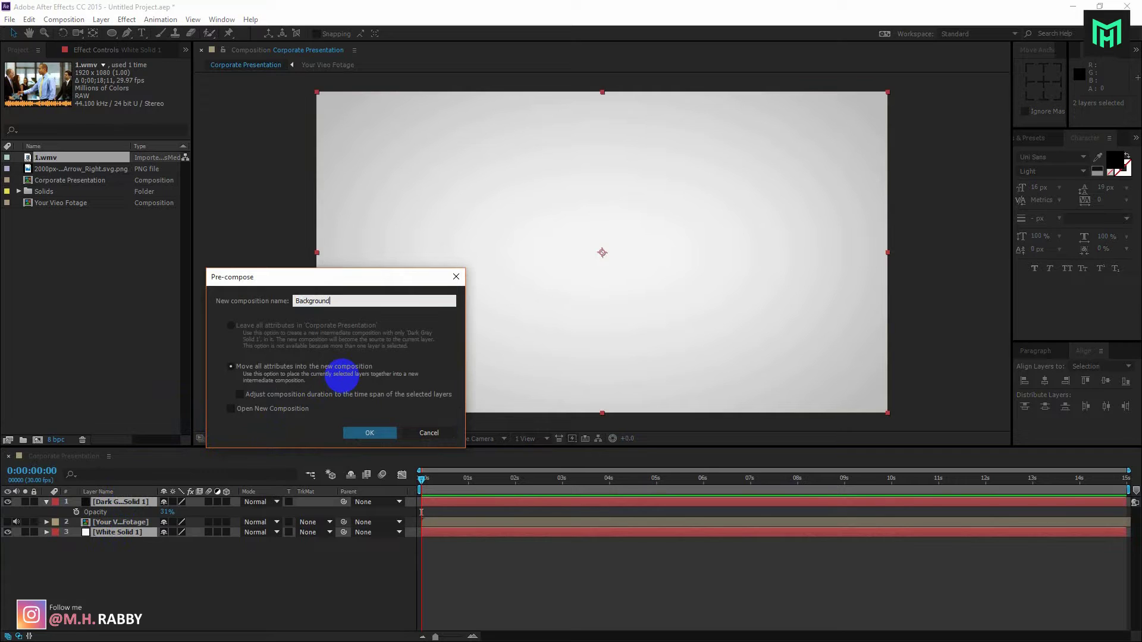
{"action": "left_click", "coordinate": [349, 433]}
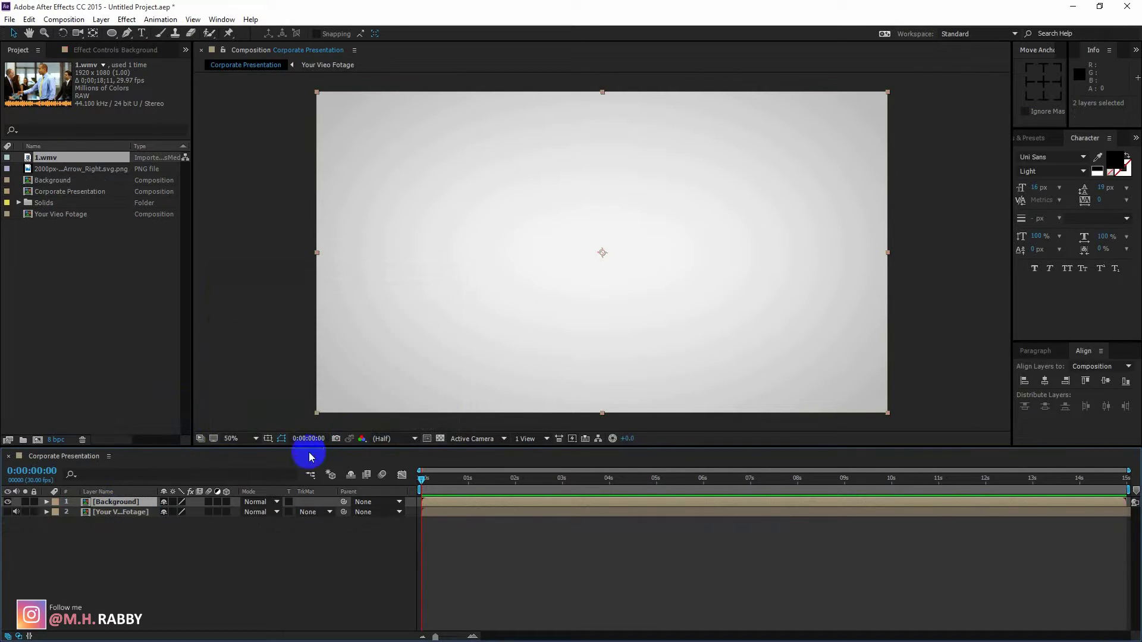
Step: Place the Background layer below the video footage layer and lock it, toggling the footage's visibility to check it
{"action": "left_click_drag", "start_coordinate": [113, 505], "coordinate": [47, 517]}
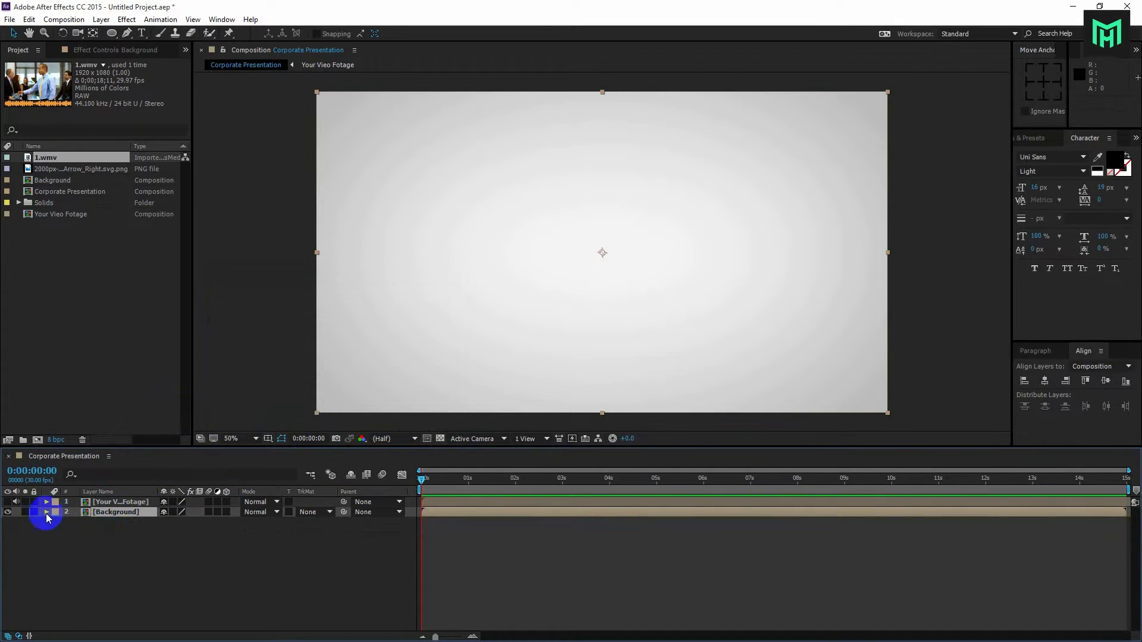
{"action": "left_click", "coordinate": [34, 514]}
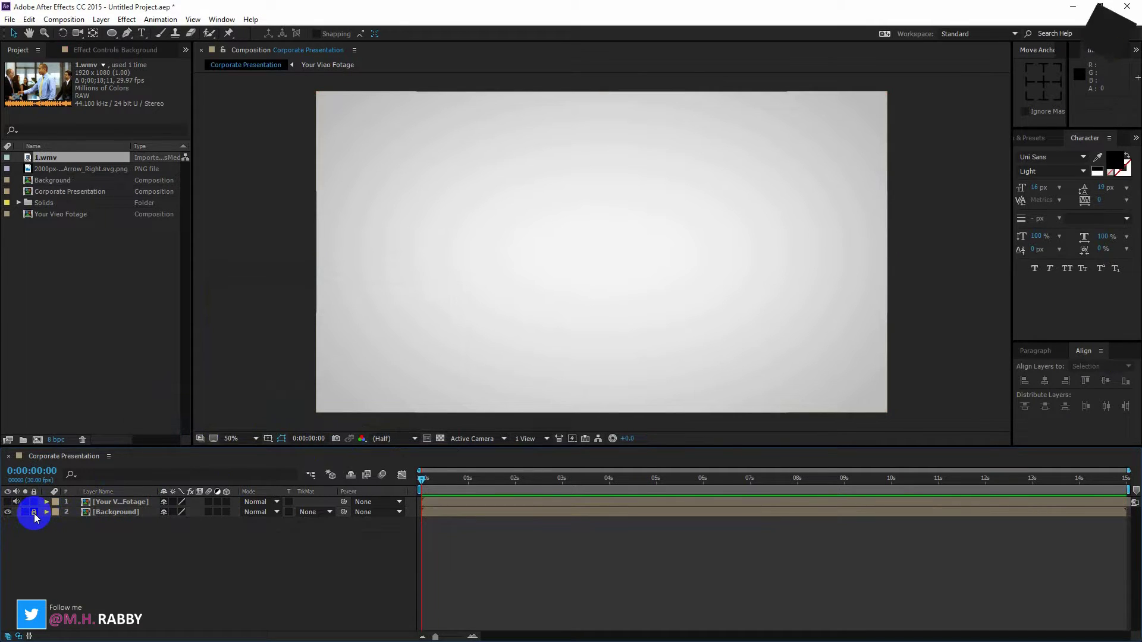
{"action": "left_click", "coordinate": [9, 502]}
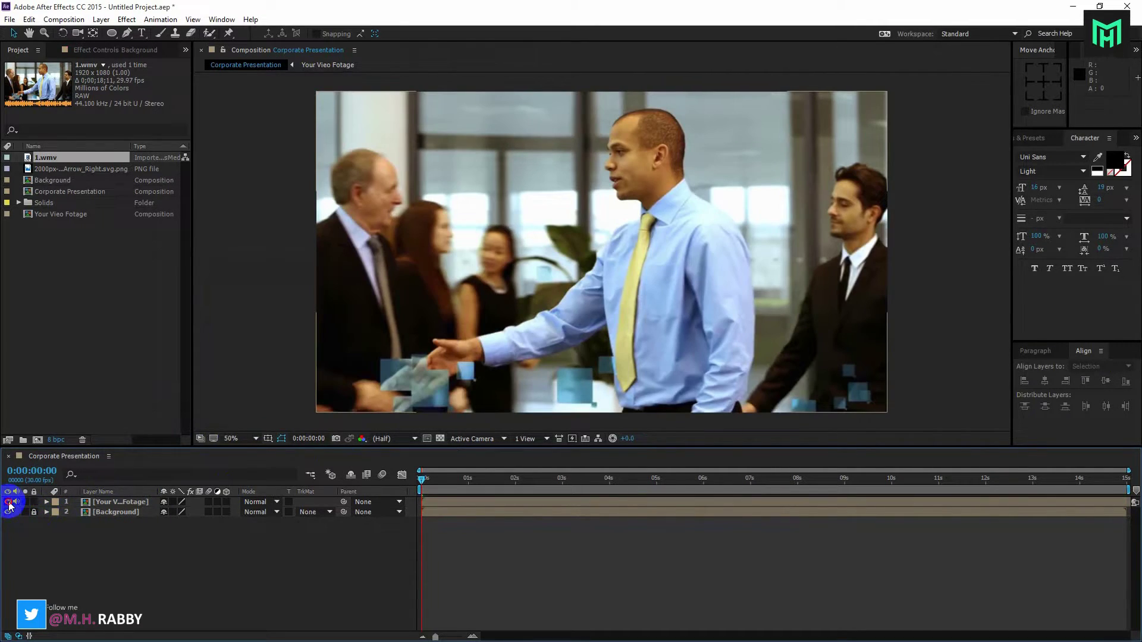
{"action": "left_click", "coordinate": [8, 502]}
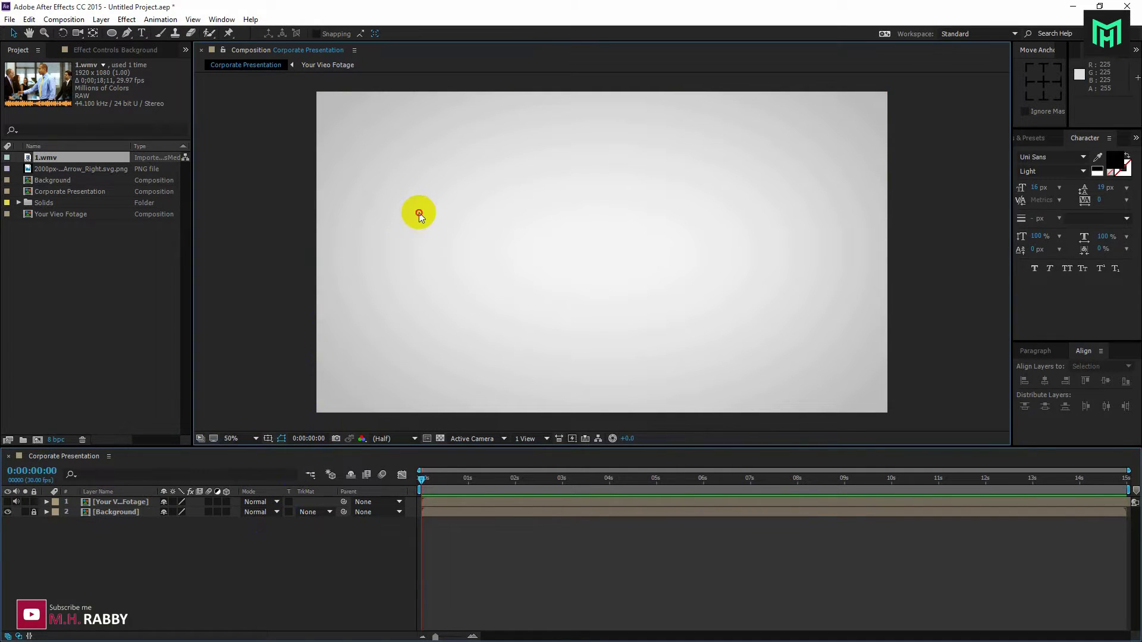
Step: Show the rulers and place four vertical guides, the outer ones at about 746 and 1364, and two horizontal guides, the lower at about 928
{"action": "key", "text": "ctrl+r"}
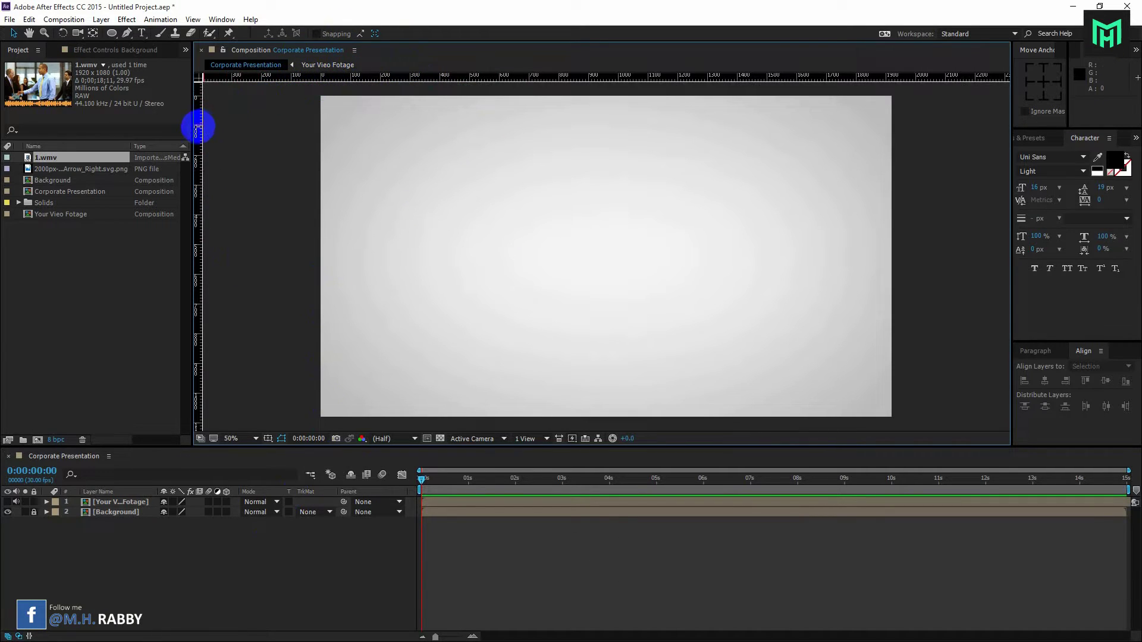
{"action": "left_click_drag", "start_coordinate": [198, 127], "coordinate": [540, 181]}
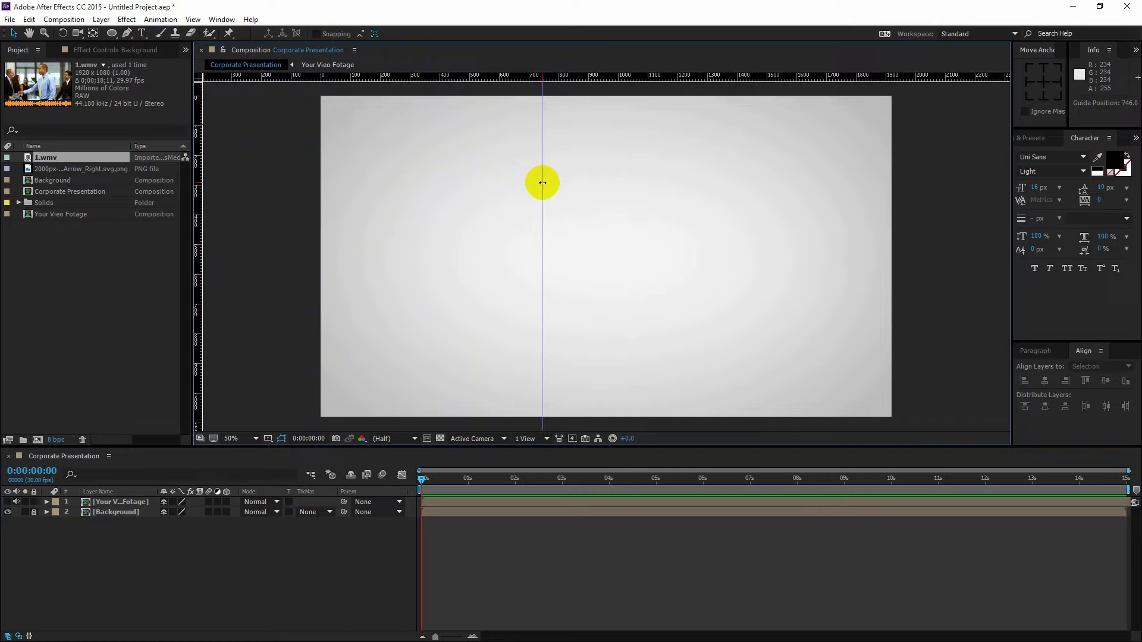
{"action": "left_click_drag", "start_coordinate": [198, 165], "coordinate": [570, 179]}
{"action": "left_click_drag", "start_coordinate": [198, 178], "coordinate": [698, 208]}
{"action": "left_click_drag", "start_coordinate": [198, 178], "coordinate": [726, 262]}
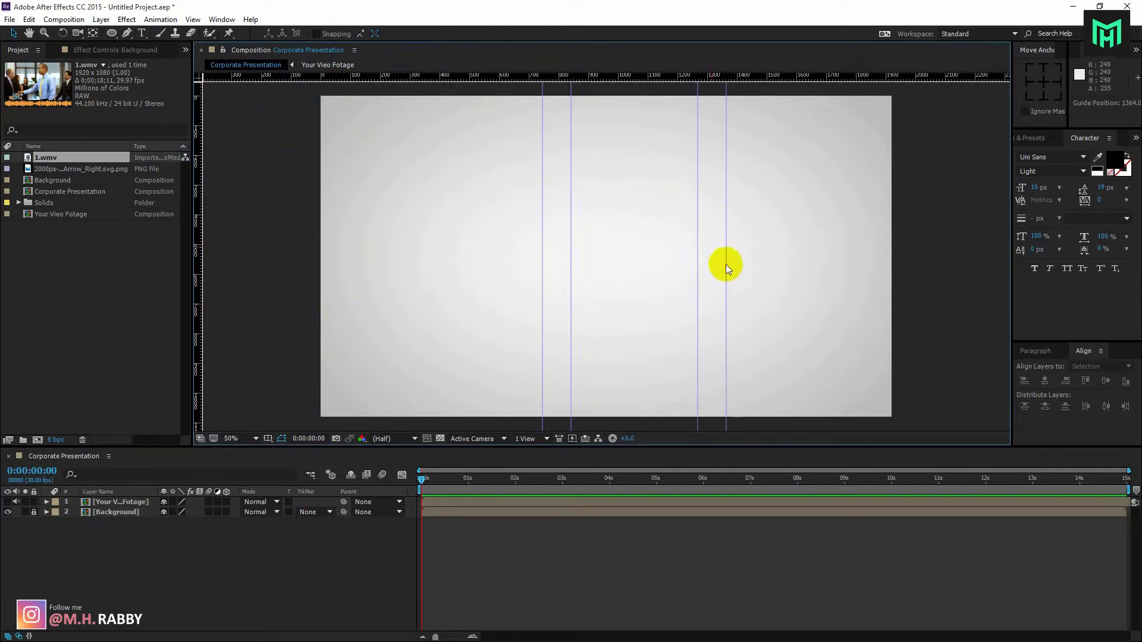
{"action": "left_click_drag", "start_coordinate": [654, 77], "coordinate": [654, 174]}
{"action": "left_click_drag", "start_coordinate": [543, 77], "coordinate": [543, 372]}
Step: Draw a black-filled slanted parallelogram with the Pen tool, placing its four corners on the guide intersections
{"action": "key", "text": "slash"}
{"action": "key", "text": "h"}
{"action": "left_click_drag", "start_coordinate": [745, 217], "coordinate": [676, 270]}
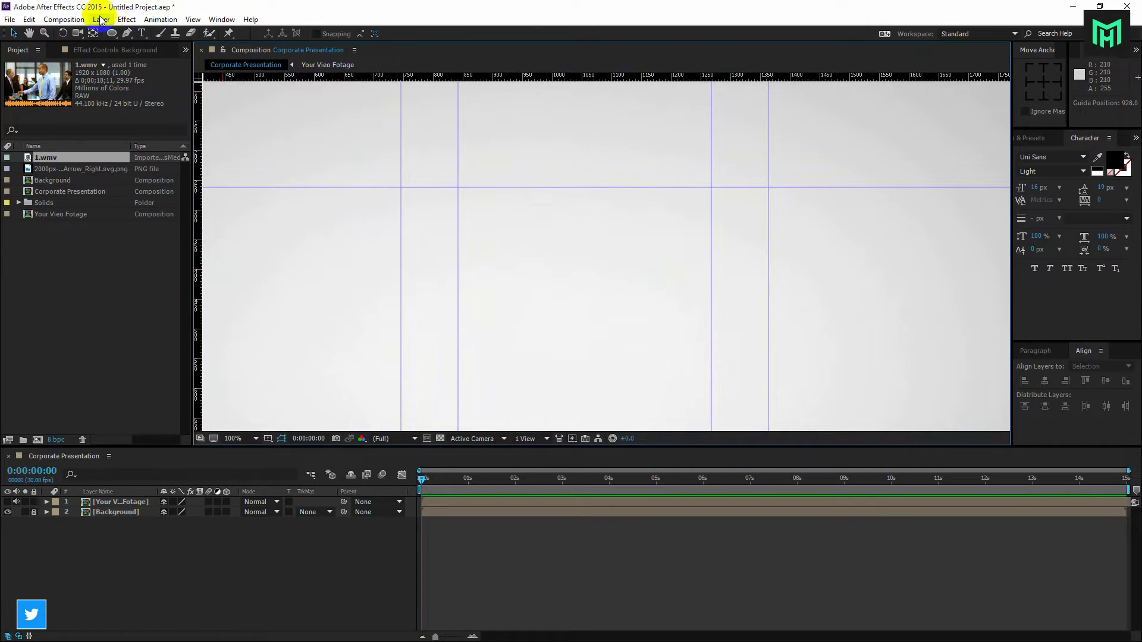
{"action": "left_click", "coordinate": [128, 34]}
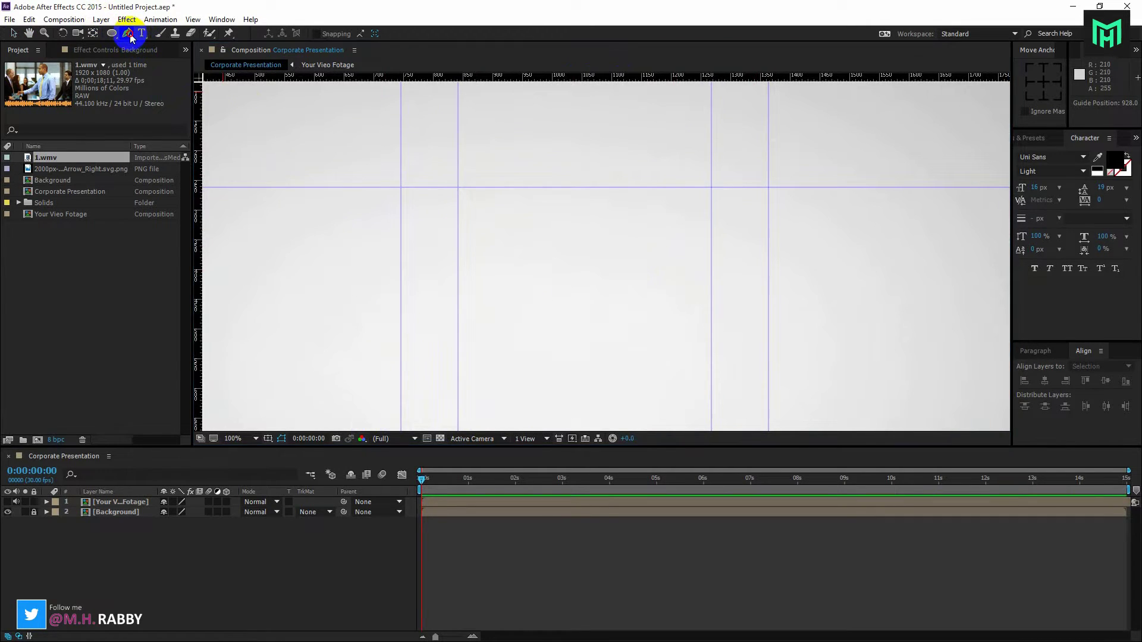
{"action": "left_click", "coordinate": [132, 560]}
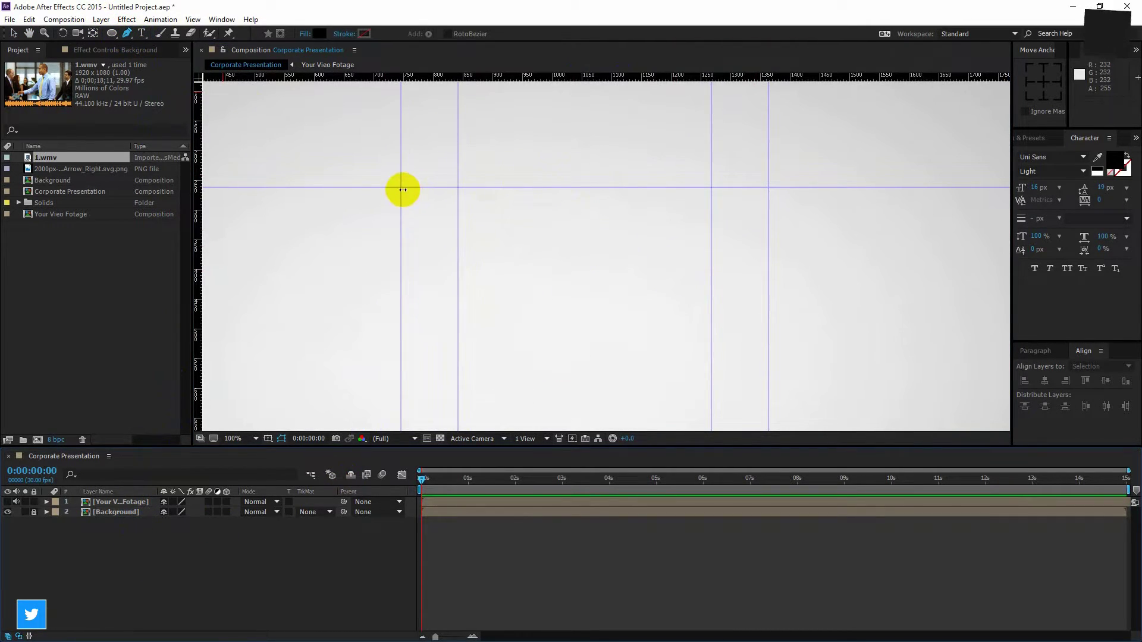
{"action": "left_click", "coordinate": [402, 189]}
{"action": "left_click", "coordinate": [767, 188]}
{"action": "scroll", "coordinate": [731, 256], "scroll_direction": "down", "scroll_amount": 5}
{"action": "left_click", "coordinate": [656, 351]}
{"action": "left_click", "coordinate": [345, 351]}
{"action": "scroll", "coordinate": [530, 316], "scroll_direction": "up", "scroll_amount": 5}
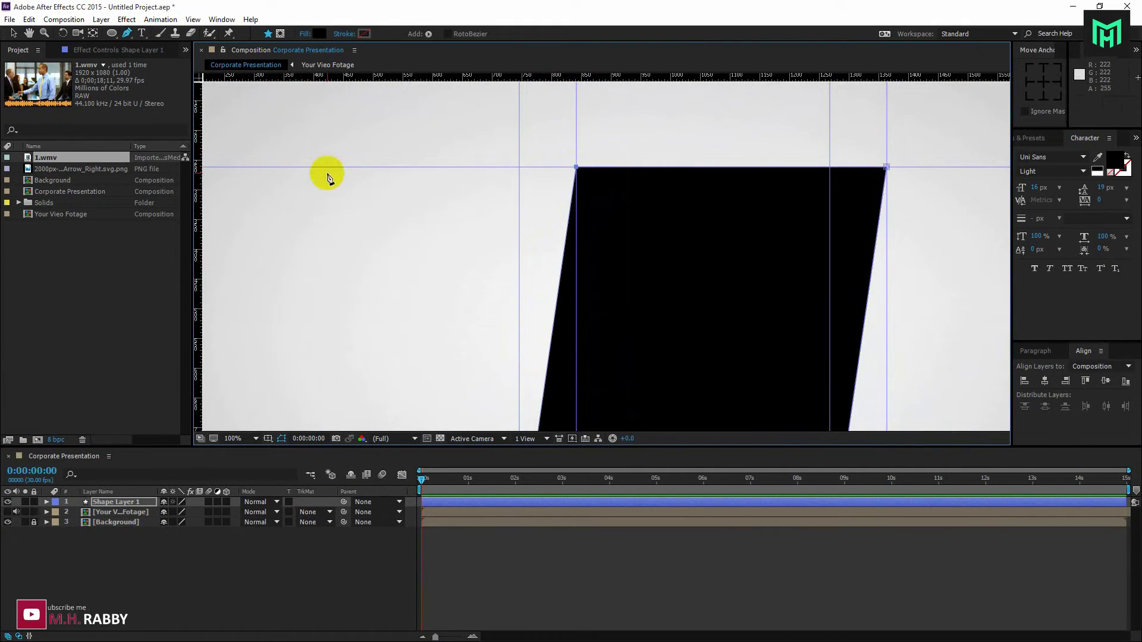
{"action": "scroll", "coordinate": [428, 178], "scroll_direction": "down", "scroll_amount": 4}
{"action": "scroll", "coordinate": [631, 267], "scroll_direction": "up", "scroll_amount": 2}
{"action": "left_click_drag", "start_coordinate": [650, 280], "coordinate": [609, 226]}
Step: Remove all horizontal and vertical guides from the composition
{"action": "left_click", "coordinate": [13, 33]}
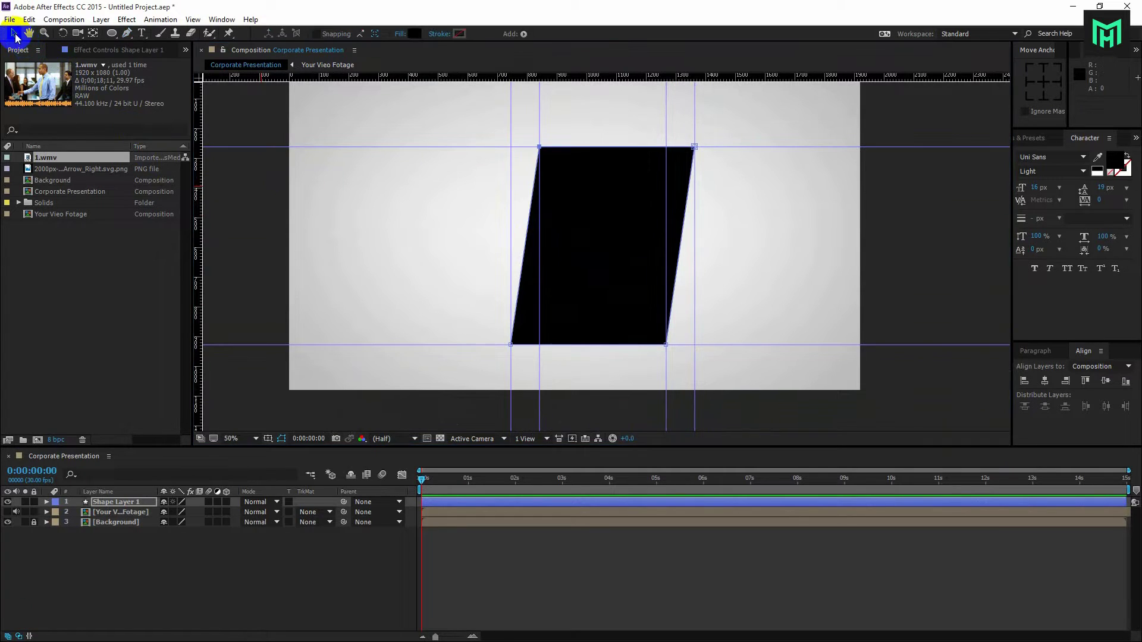
{"action": "left_click_drag", "start_coordinate": [364, 146], "coordinate": [365, 77]}
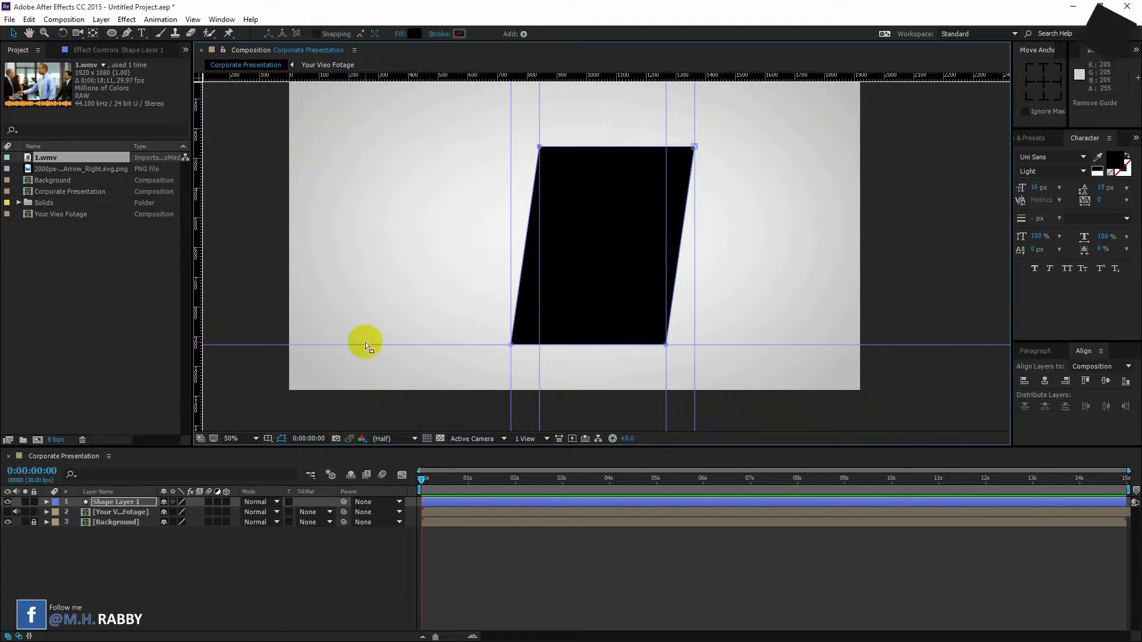
{"action": "left_click_drag", "start_coordinate": [364, 344], "coordinate": [364, 76]}
{"action": "left_click_drag", "start_coordinate": [511, 238], "coordinate": [199, 238]}
{"action": "left_click_drag", "start_coordinate": [539, 237], "coordinate": [199, 238]}
{"action": "left_click_drag", "start_coordinate": [665, 125], "coordinate": [666, 76]}
{"action": "left_click_drag", "start_coordinate": [694, 125], "coordinate": [694, 76]}
Step: Narrow the parallelogram, rotate it slightly clockwise, shrink it a little and place it in the right part of the frame
{"action": "left_click_drag", "start_coordinate": [696, 248], "coordinate": [678, 148]}
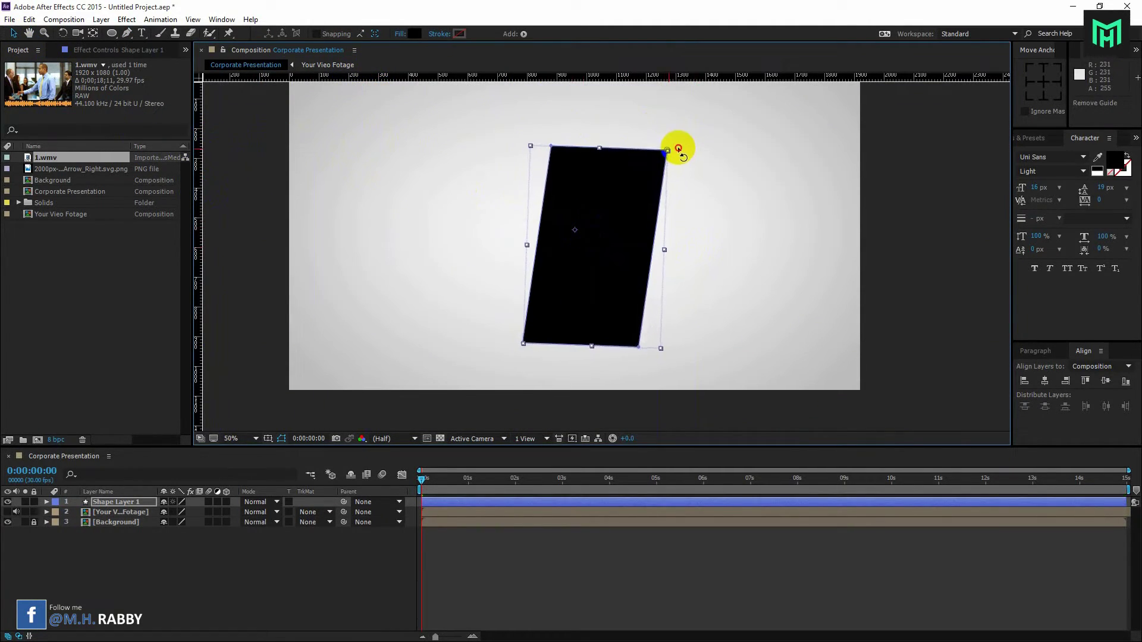
{"action": "left_click_drag", "start_coordinate": [660, 188], "coordinate": [816, 250]}
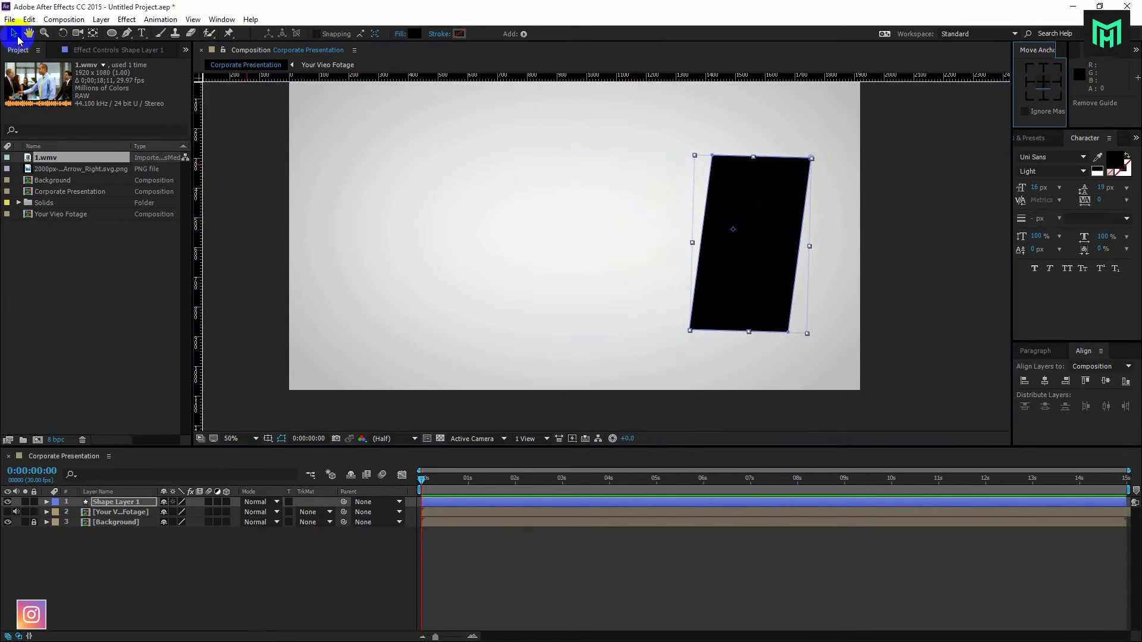
{"action": "left_click_drag", "start_coordinate": [767, 281], "coordinate": [769, 282]}
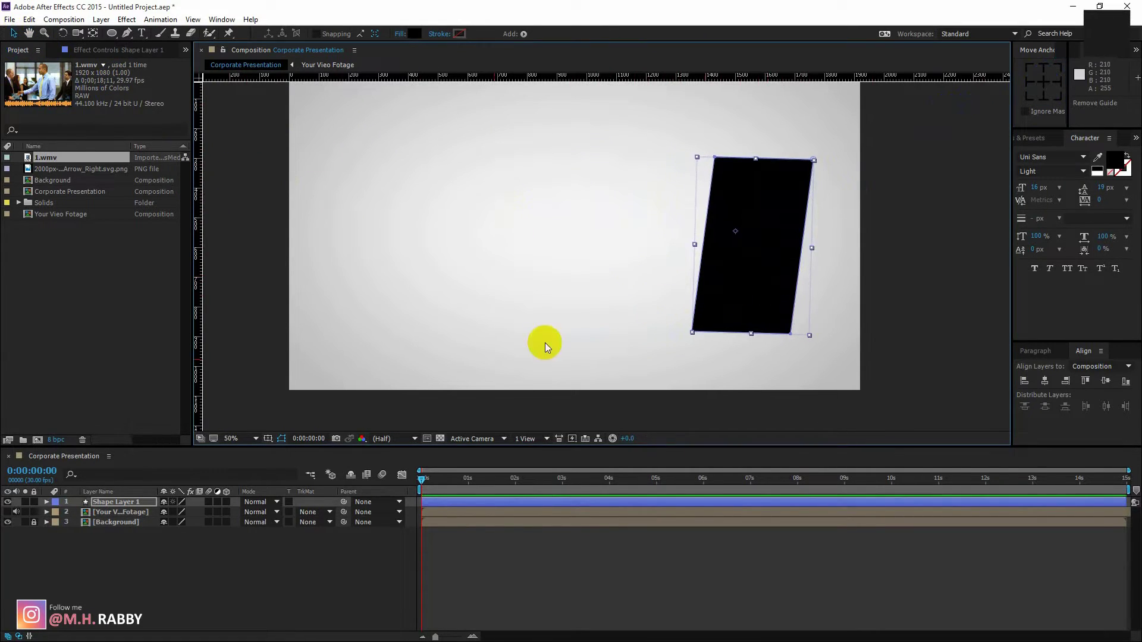
Step: Set the video footage layer's track matte to Alpha Matte using Shape Layer 1, with the footage layer visible
{"action": "left_click", "coordinate": [148, 507]}
{"action": "left_click", "coordinate": [124, 515]}
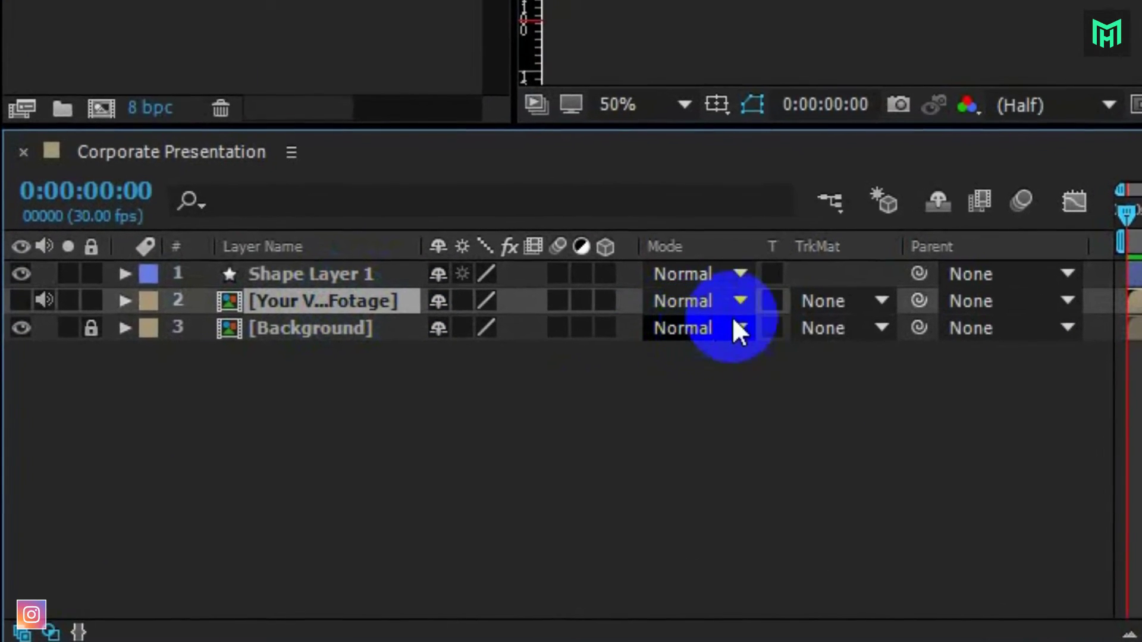
{"action": "left_click", "coordinate": [700, 301]}
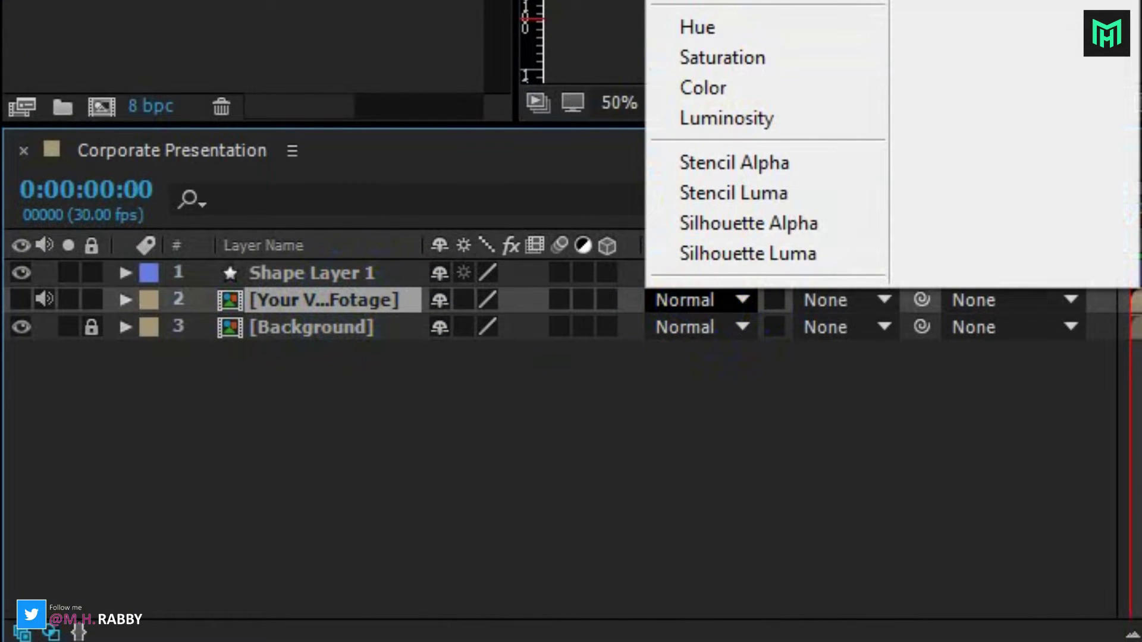
{"action": "left_click", "coordinate": [544, 418]}
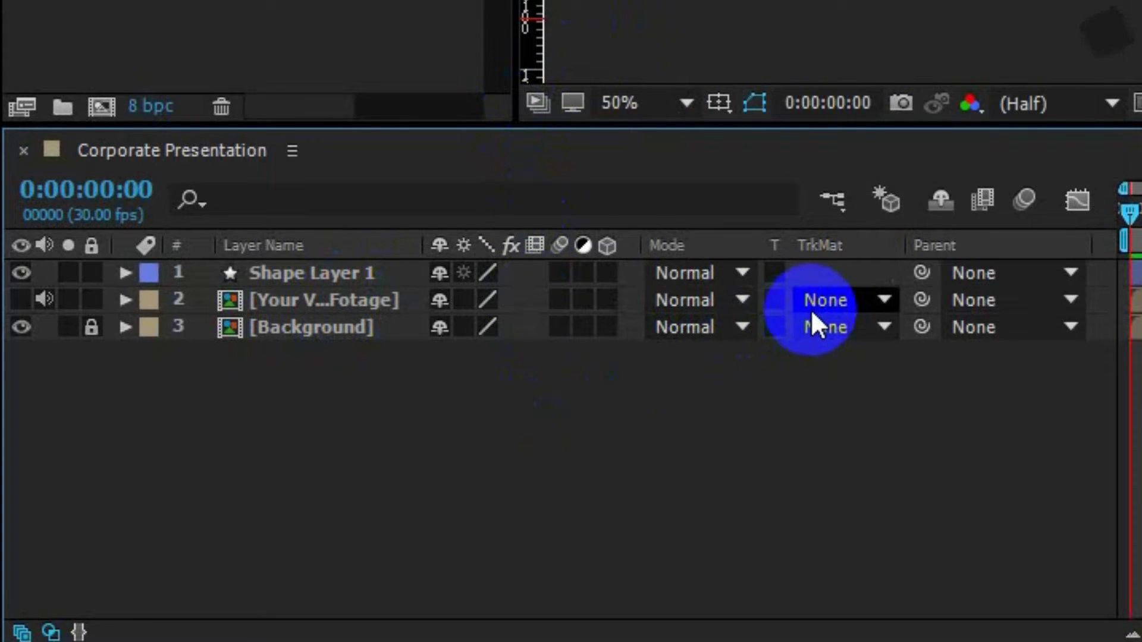
{"action": "left_click", "coordinate": [824, 302]}
{"action": "left_click", "coordinate": [825, 373]}
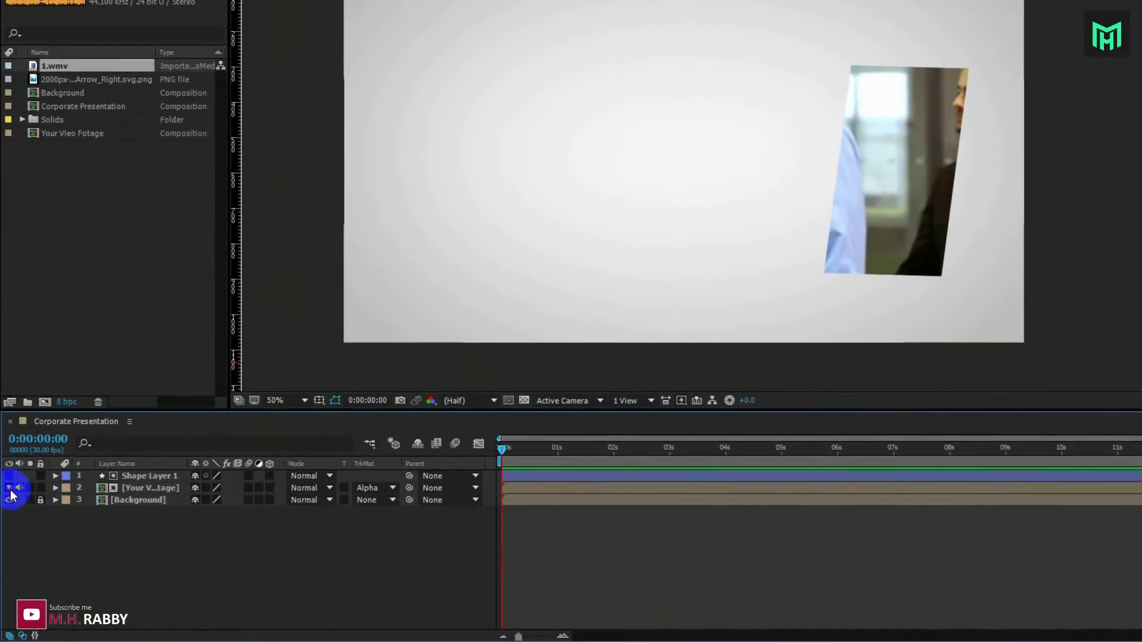
{"action": "left_click", "coordinate": [120, 493]}
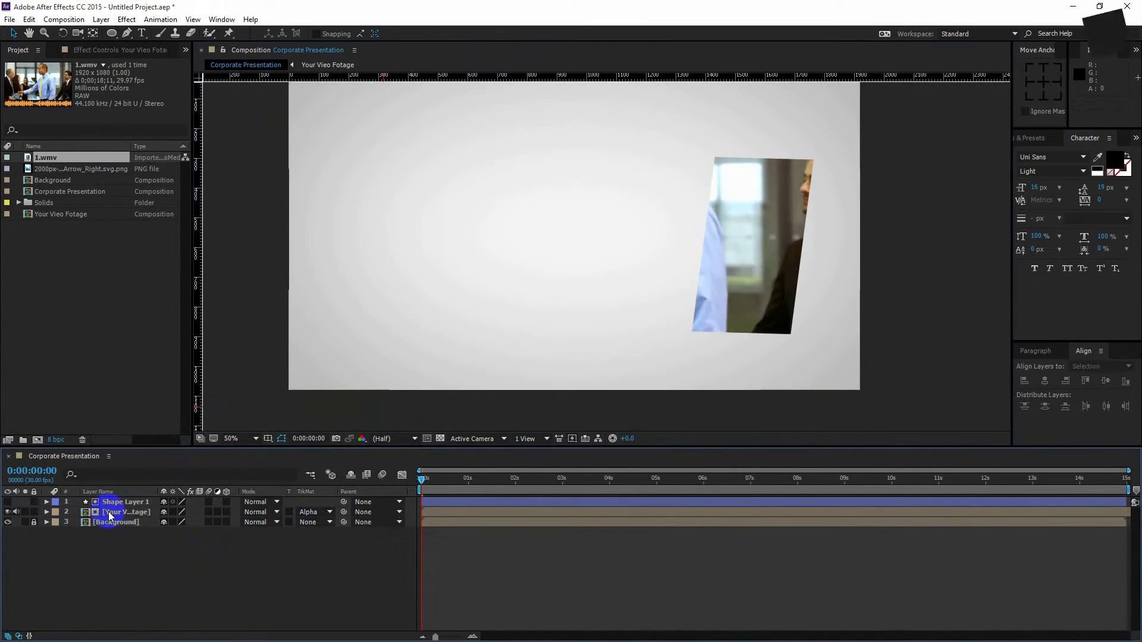
Step: Scale the video footage layer to just over half size and move it behind the parallelogram matte to about position 1674, 608
{"action": "left_click", "coordinate": [109, 514]}
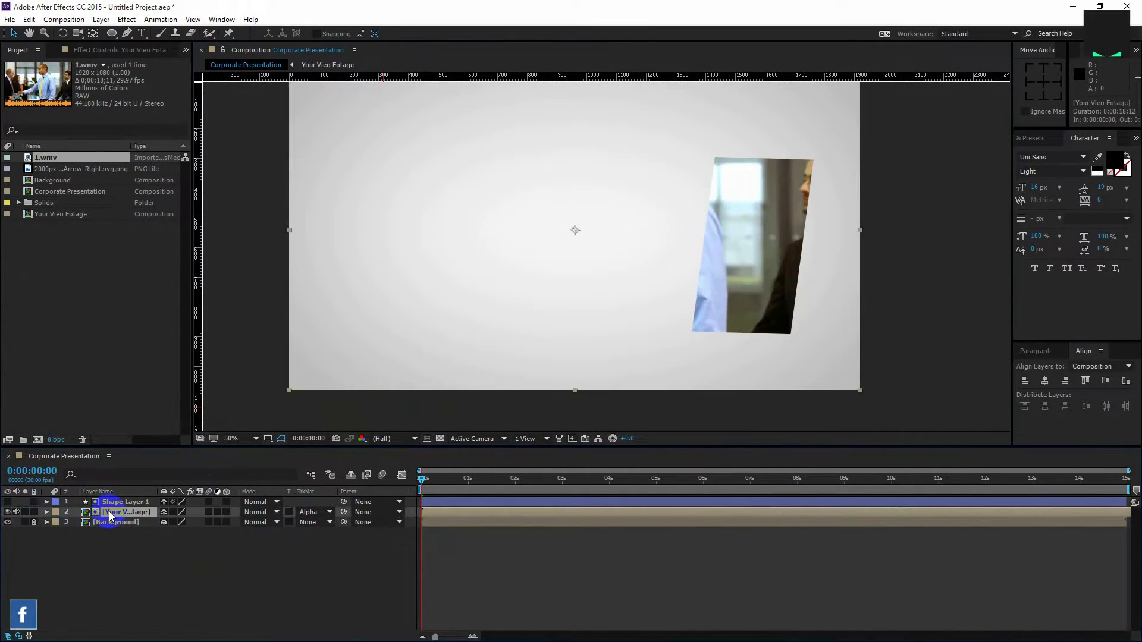
{"action": "key", "text": "comma"}
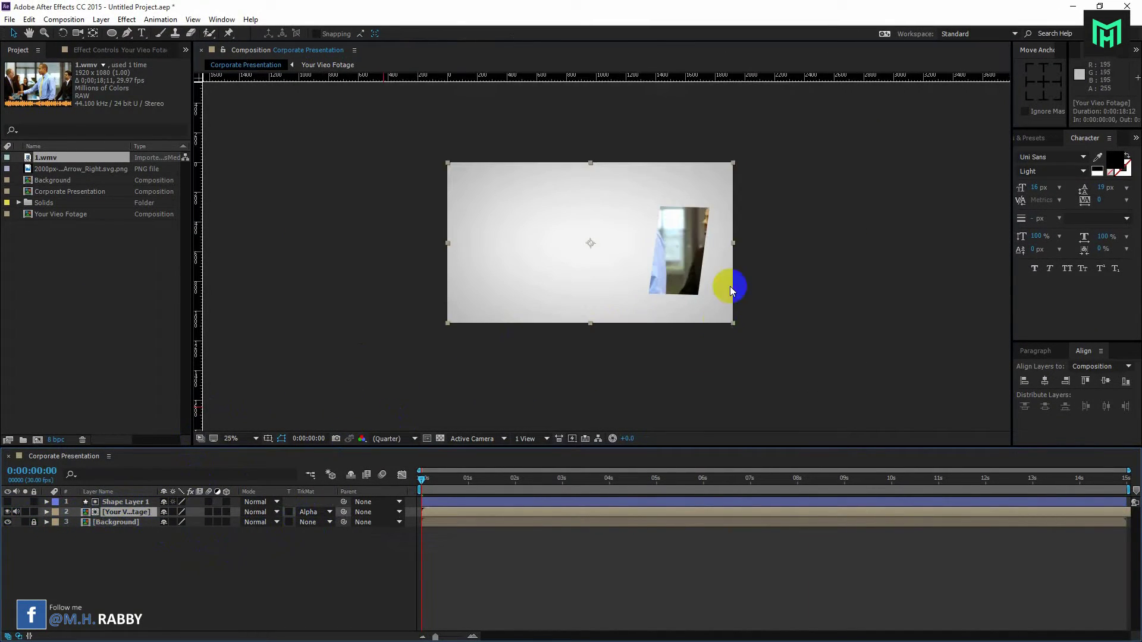
{"action": "left_click_drag", "start_coordinate": [443, 166], "coordinate": [678, 237]}
{"action": "key", "text": "period"}
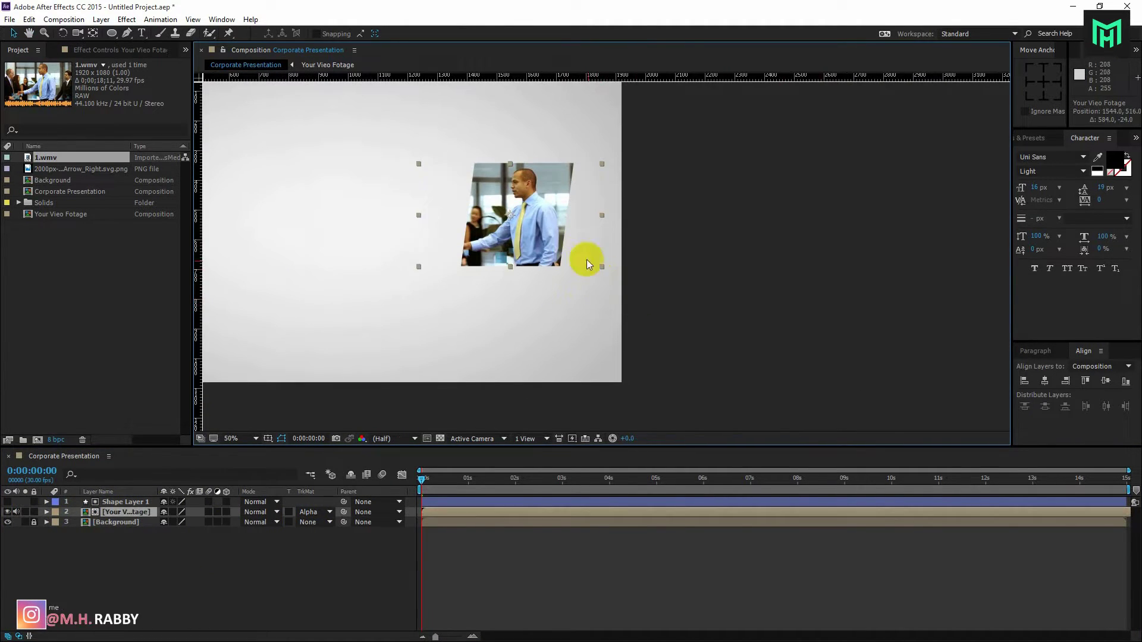
{"action": "left_click_drag", "start_coordinate": [602, 266], "coordinate": [683, 149]}
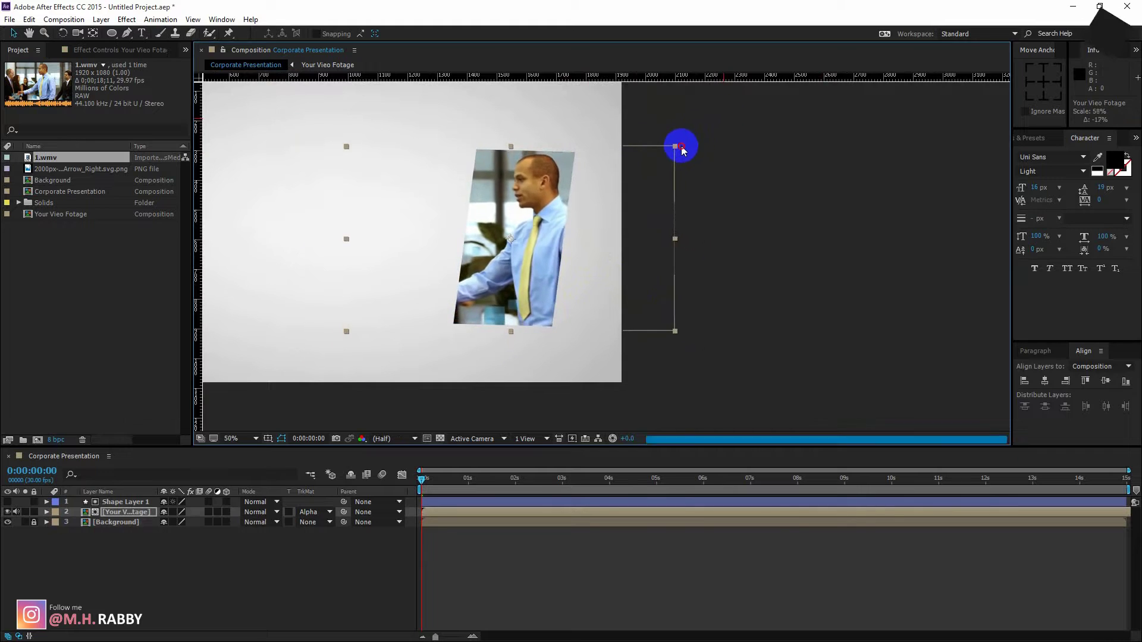
{"action": "left_click_drag", "start_coordinate": [556, 229], "coordinate": [588, 233]}
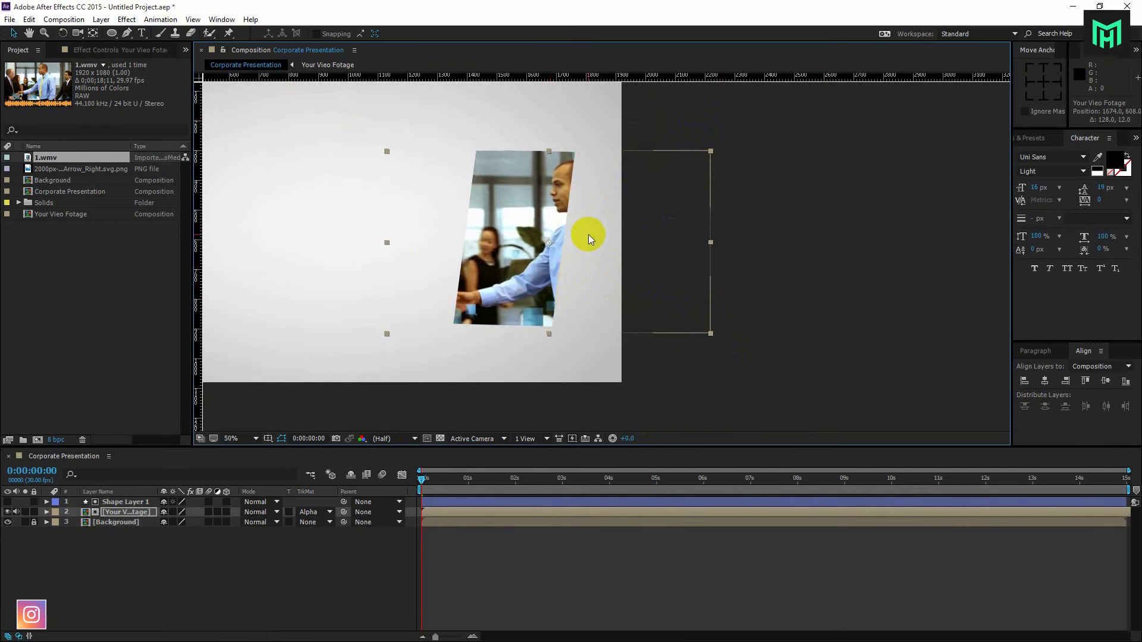
Step: Check the framing at 0:00:01:17 and move the video footage layer to position 1624, 592
{"action": "left_click", "coordinate": [477, 477]}
{"action": "left_click_drag", "start_coordinate": [476, 477], "coordinate": [497, 482]}
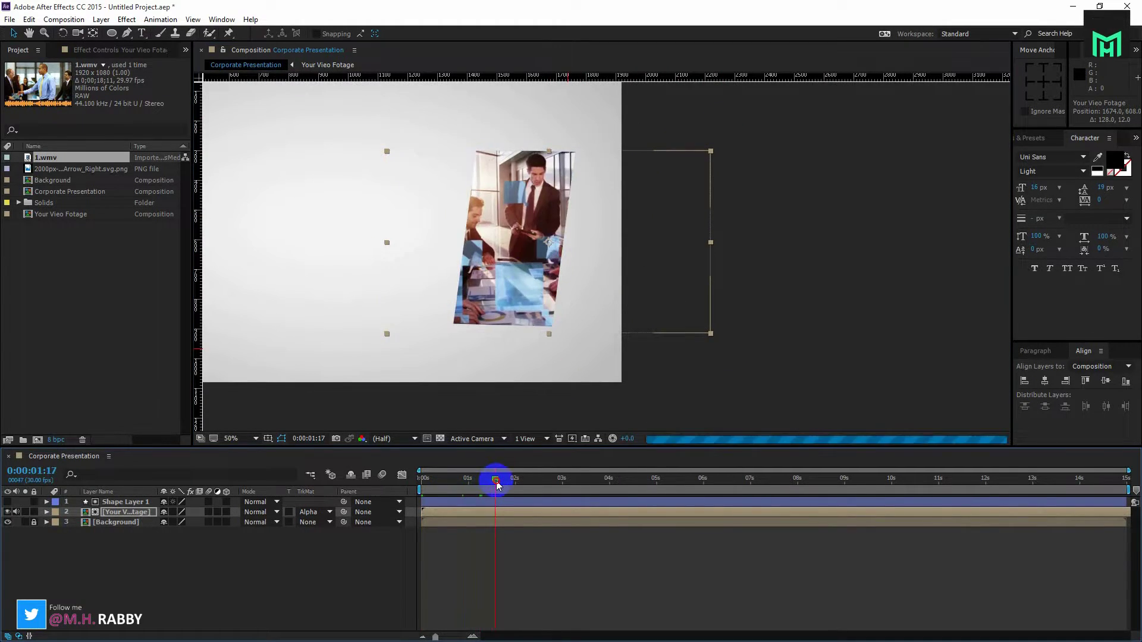
{"action": "left_click_drag", "start_coordinate": [647, 292], "coordinate": [634, 285]}
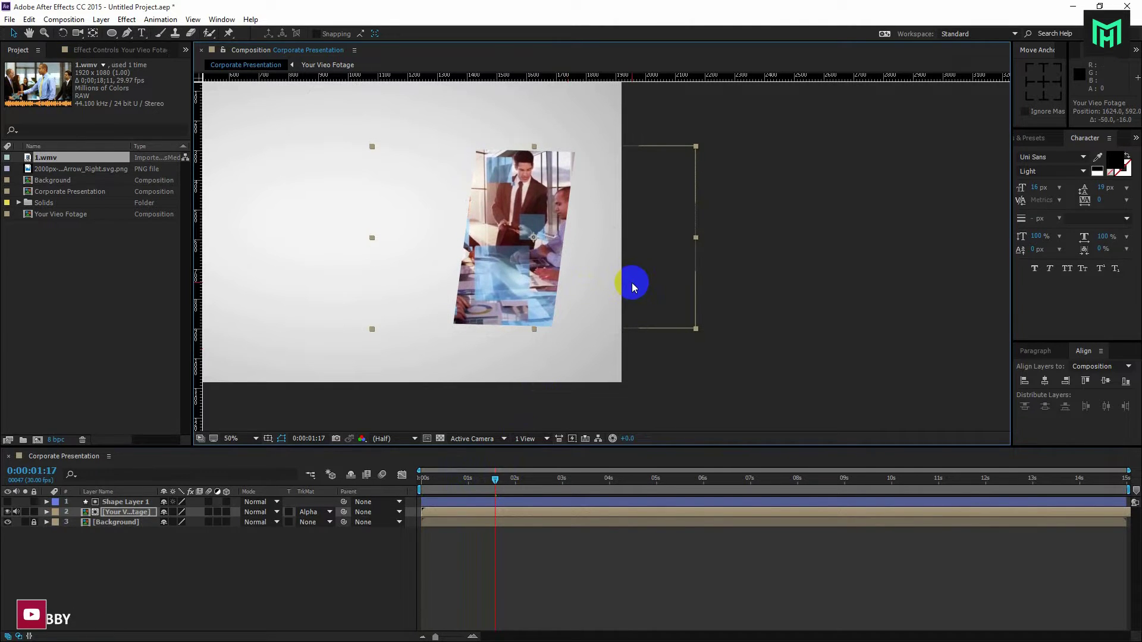
Step: Return to the start of the timeline and play a preview of the footage inside the parallelogram
{"action": "left_click", "coordinate": [125, 503]}
{"action": "left_click_drag", "start_coordinate": [451, 485], "coordinate": [353, 487]}
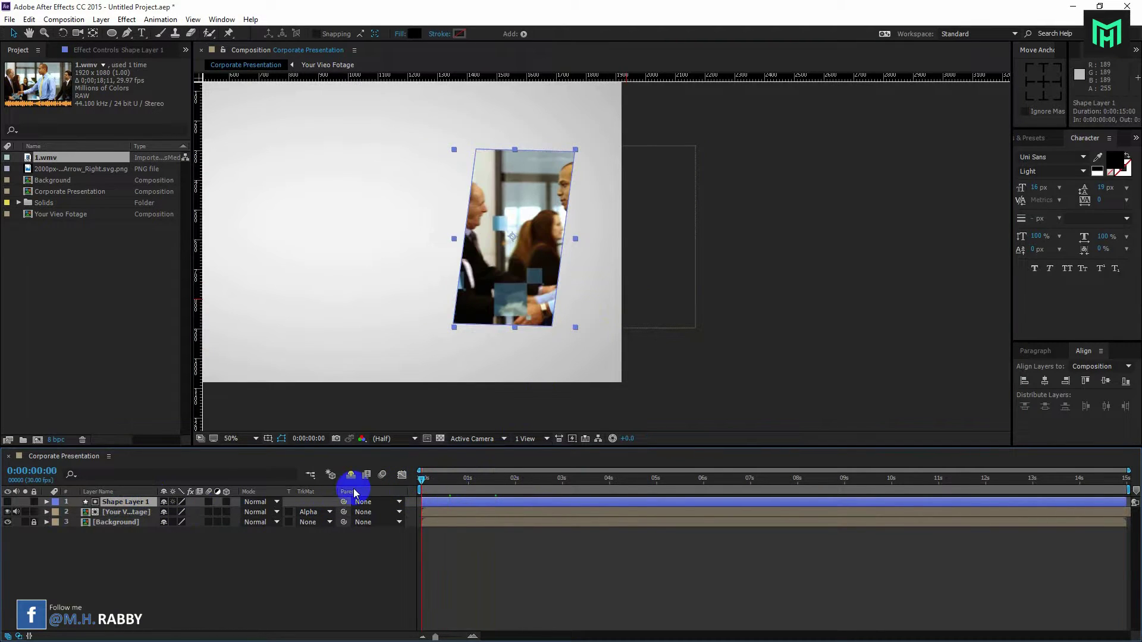
{"action": "left_click", "coordinate": [230, 560]}
{"action": "key", "text": "space"}
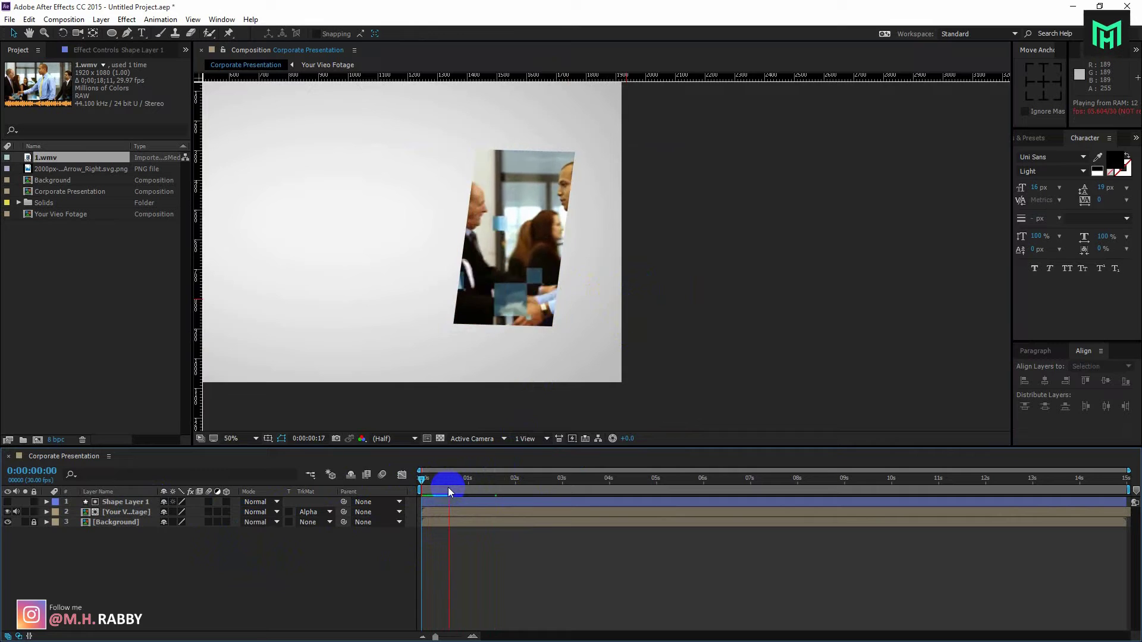
{"action": "left_click_drag", "start_coordinate": [451, 484], "coordinate": [425, 479]}
{"action": "key", "text": "space"}
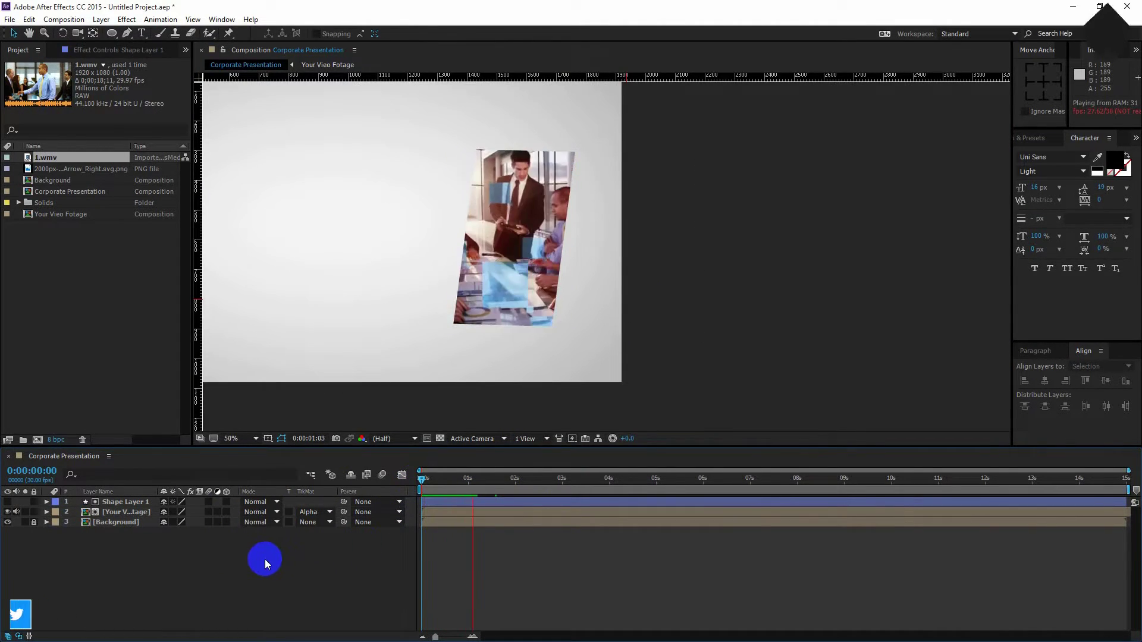
Step: Stop the preview at 0:00:00:27 and narrow the Shape Layer 1 matte to 97% width
{"action": "left_click", "coordinate": [464, 483]}
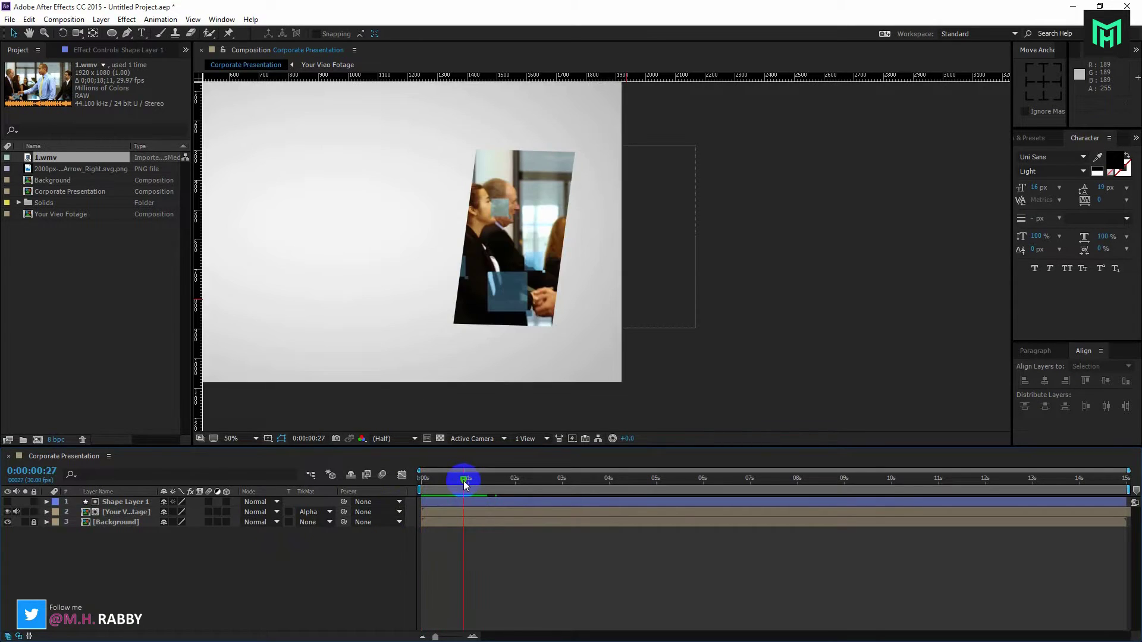
{"action": "left_click", "coordinate": [137, 504]}
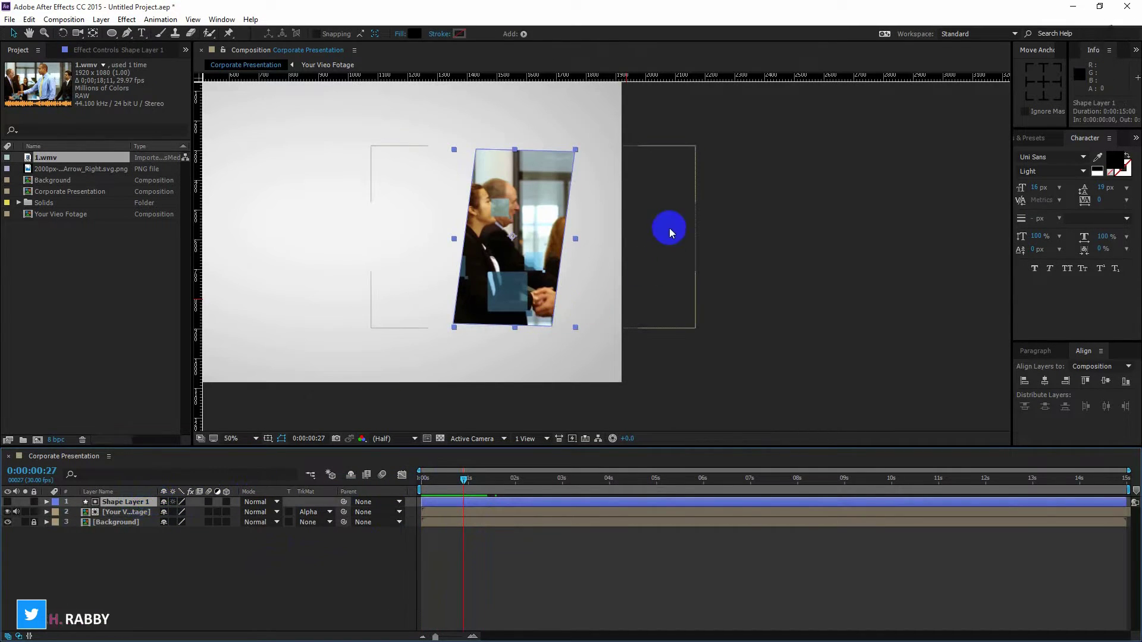
{"action": "left_click_drag", "start_coordinate": [575, 236], "coordinate": [574, 240]}
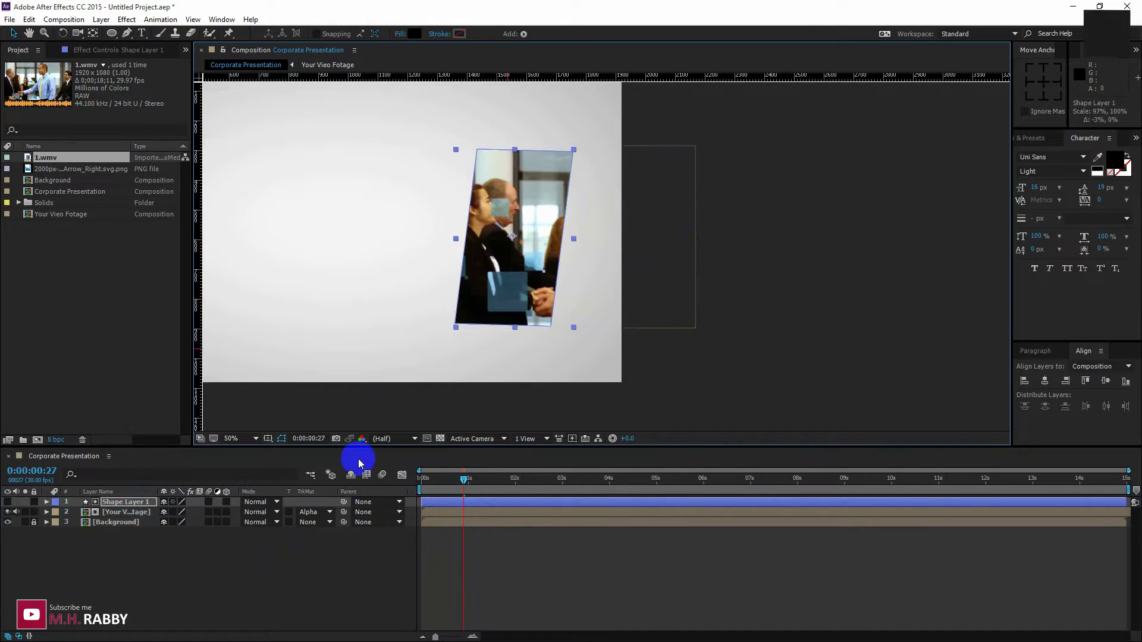
{"action": "left_click", "coordinate": [235, 565]}
Step: Pre-compose the video footage layer and Shape Layer 1 into a new composition named Main Video Comp, moving all attributes
{"action": "left_click", "coordinate": [118, 517]}
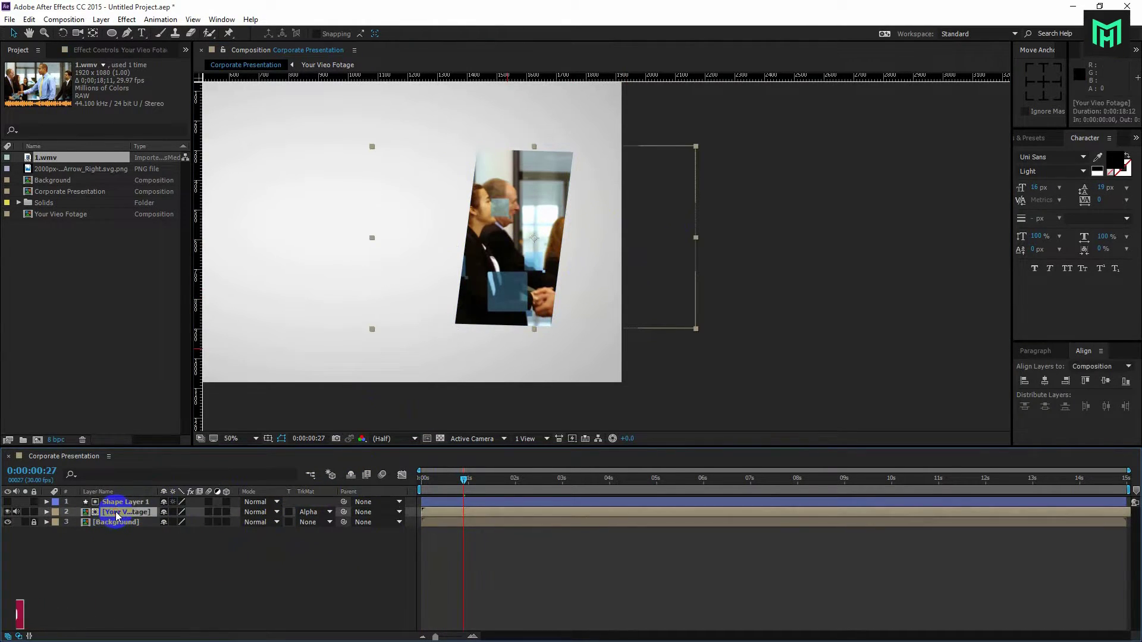
{"action": "left_click", "coordinate": [125, 504], "text": "ctrl"}
{"action": "right_click", "coordinate": [125, 504]}
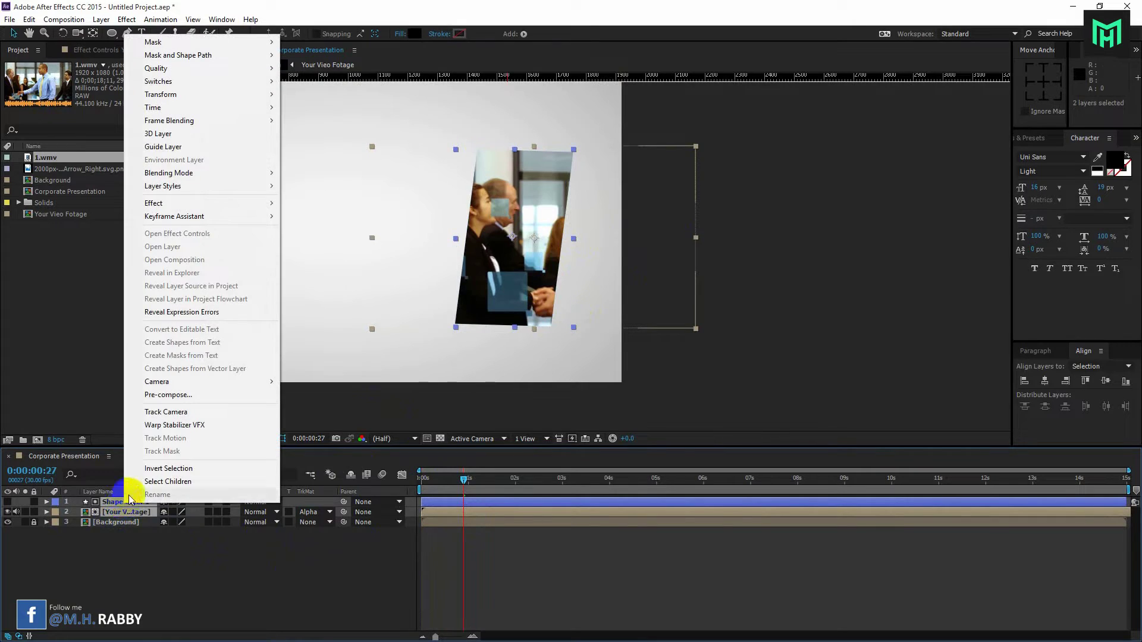
{"action": "left_click", "coordinate": [168, 395]}
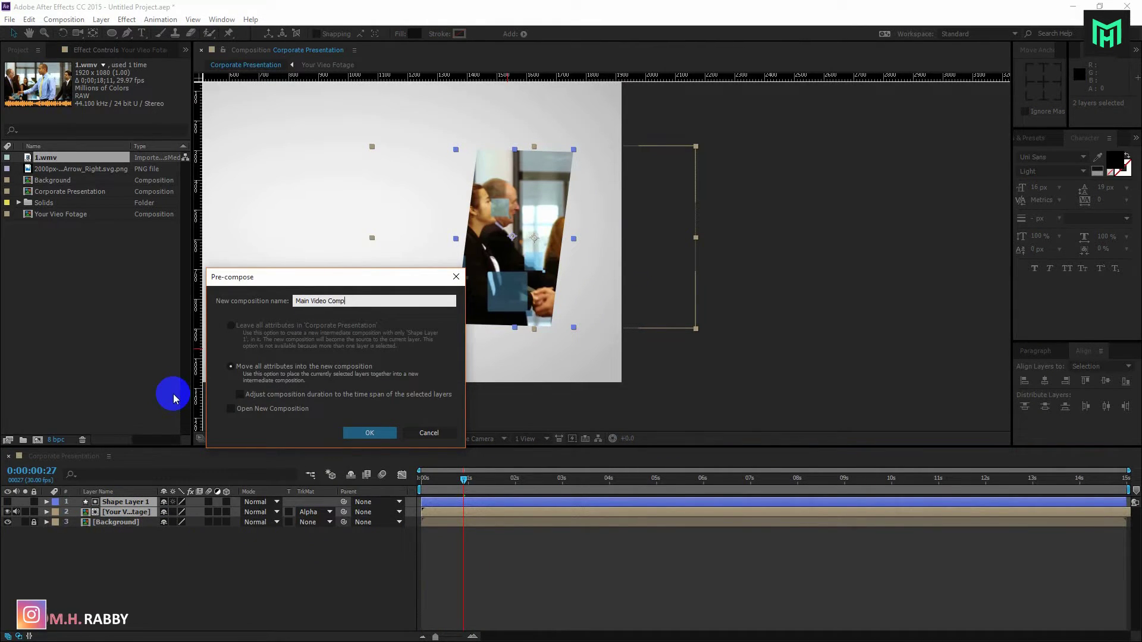
{"action": "left_click", "coordinate": [369, 432]}
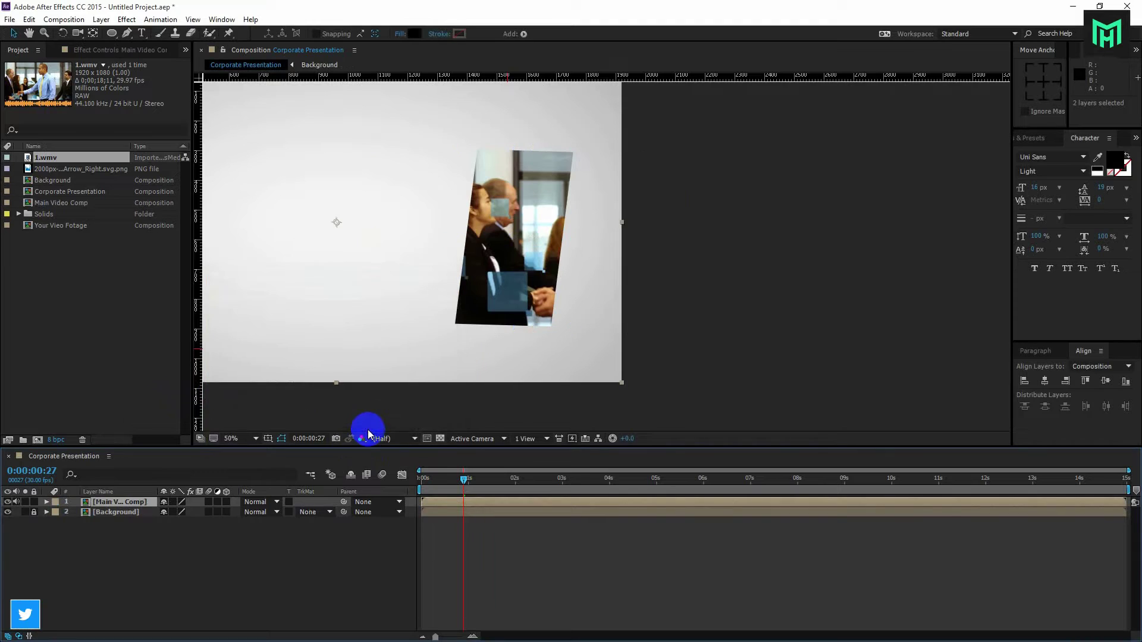
Step: Duplicate the Main Video Comp layer twice to get three stacked copies
{"action": "left_click", "coordinate": [154, 555]}
{"action": "left_click", "coordinate": [121, 503]}
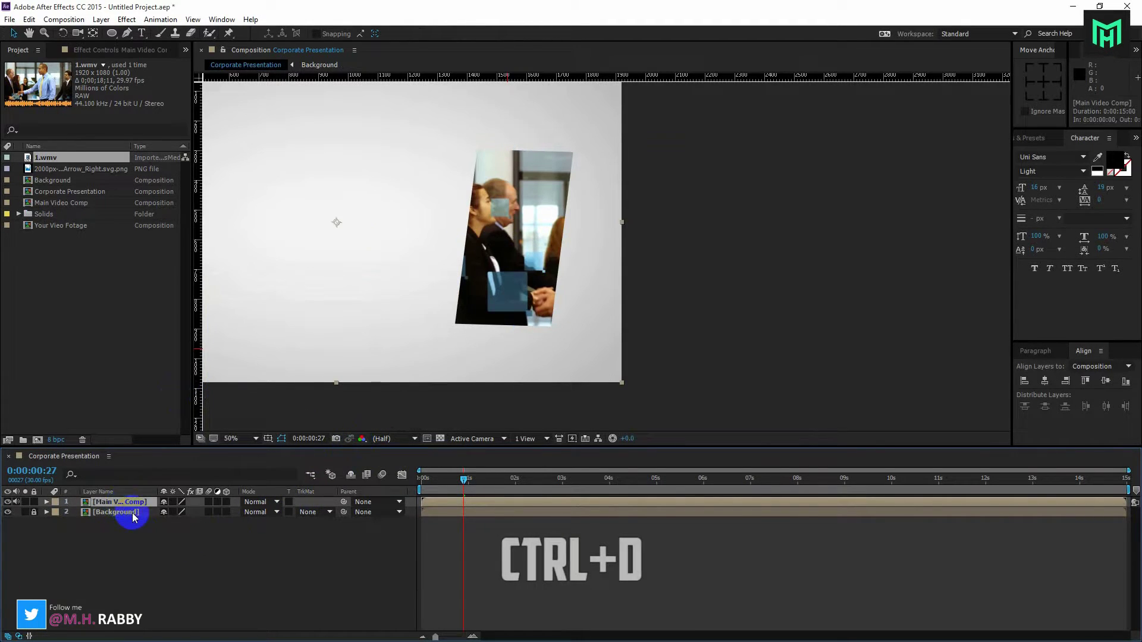
{"action": "key", "text": "ctrl+d"}
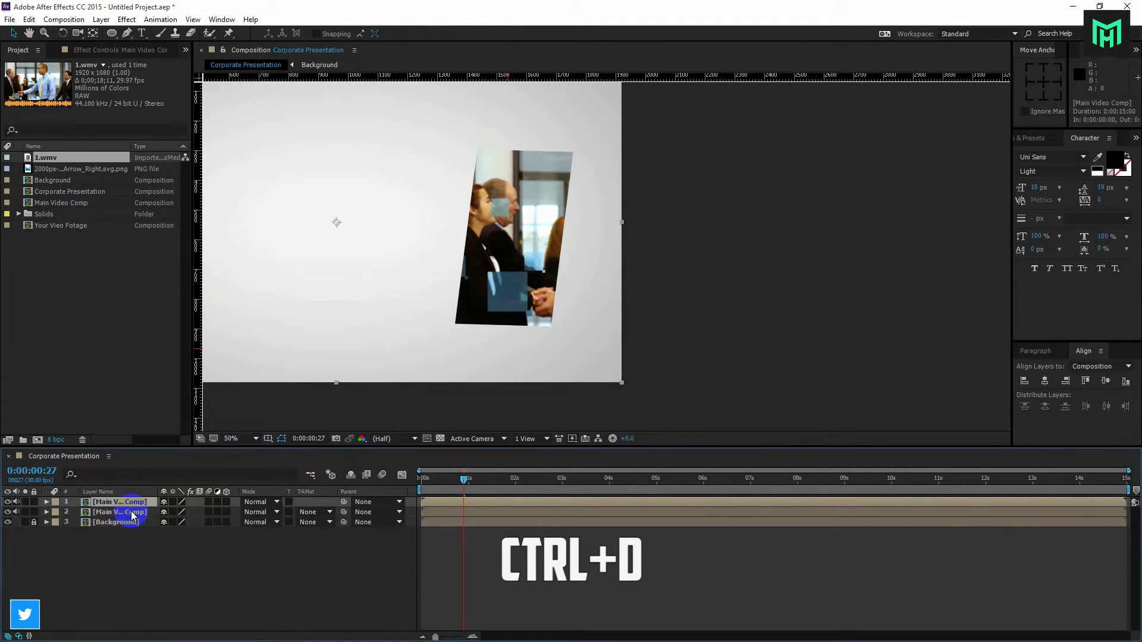
{"action": "key", "text": "ctrl+d"}
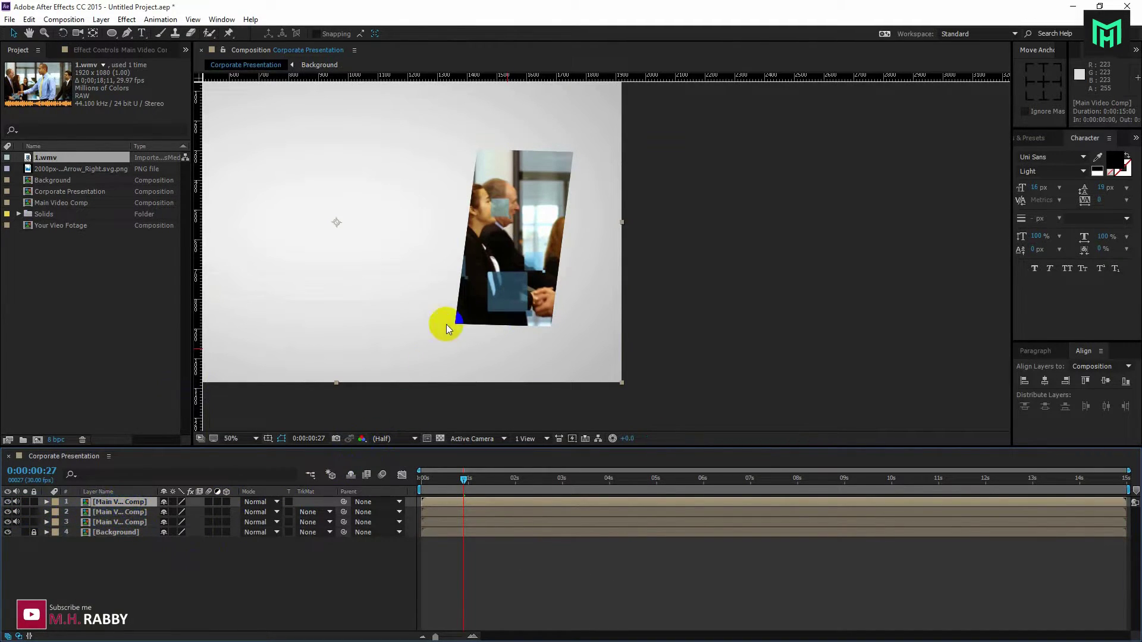
Step: Scale the uppermost Main Video Comp copy to about 45% and place it just left of the large parallelogram
{"action": "left_click_drag", "start_coordinate": [513, 272], "coordinate": [665, 229]}
{"action": "left_click", "coordinate": [780, 245]}
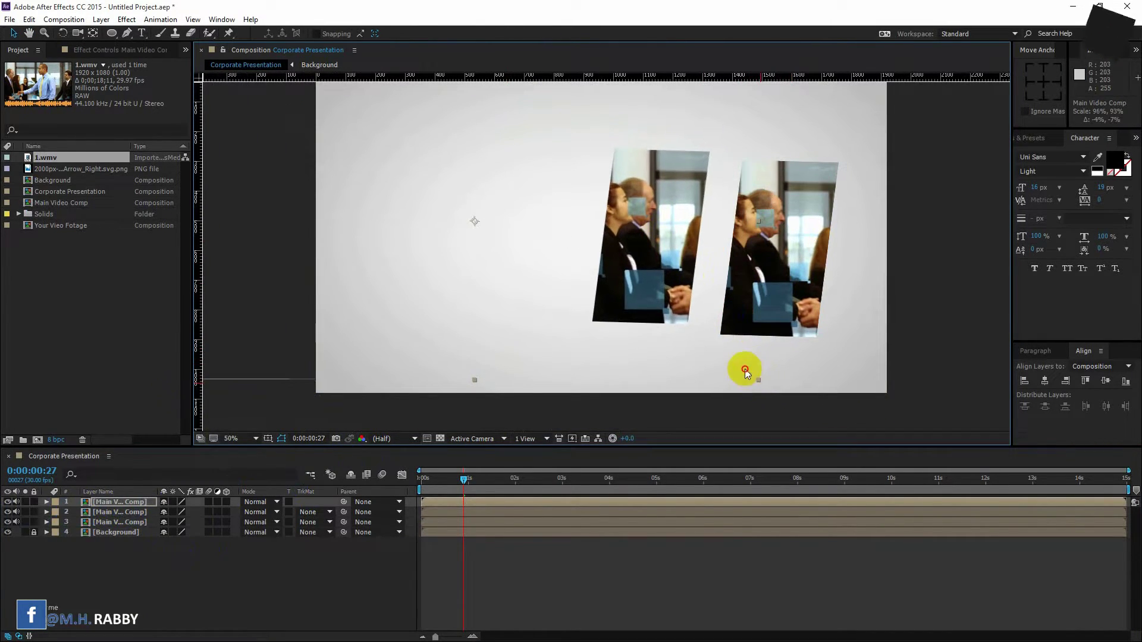
{"action": "left_click_drag", "start_coordinate": [744, 369], "coordinate": [689, 260]}
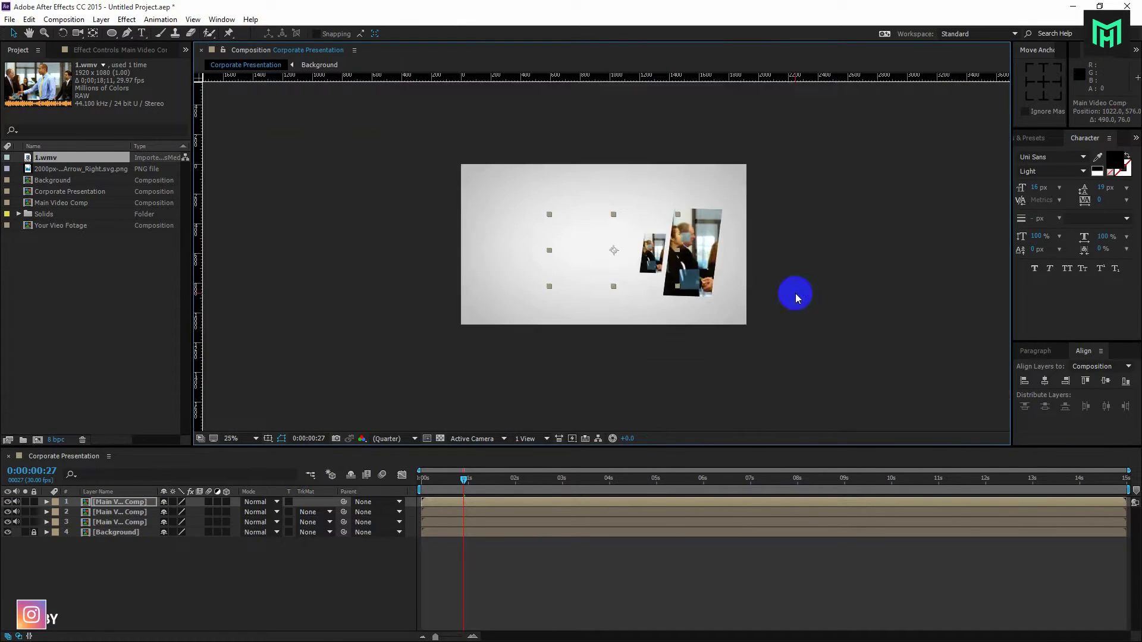
Step: Scale the second Main Video Comp copy to about 65% and stack it directly above the small parallelogram
{"action": "left_click_drag", "start_coordinate": [800, 311], "coordinate": [838, 224]}
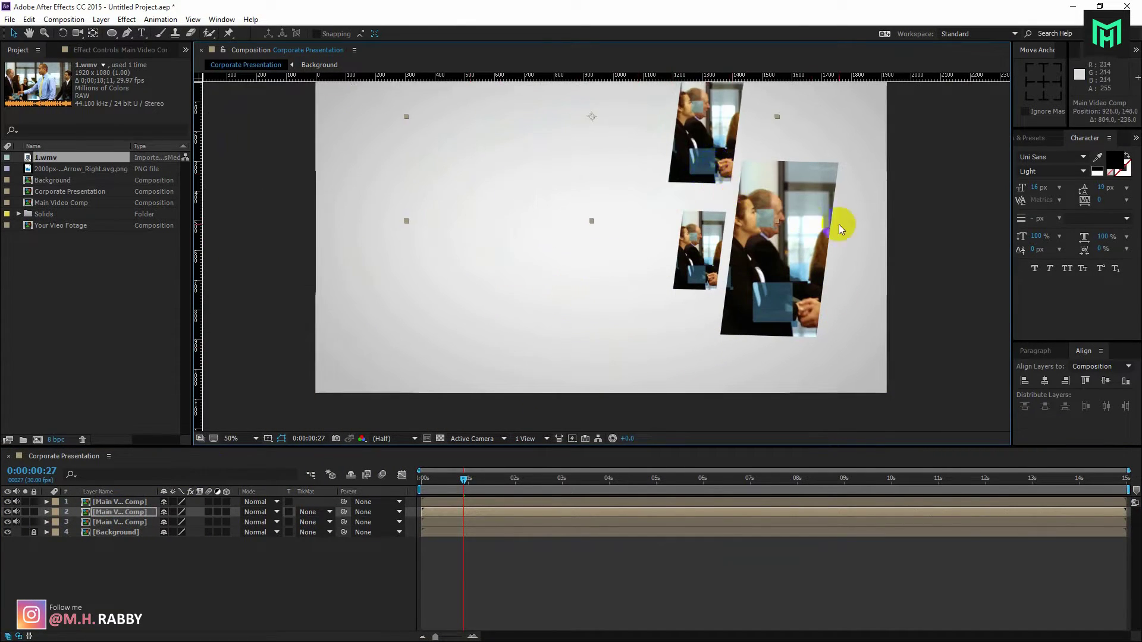
{"action": "scroll", "coordinate": [938, 204], "scroll_direction": "up", "scroll_amount": 2}
{"action": "left_click_drag", "start_coordinate": [687, 311], "coordinate": [673, 350]}
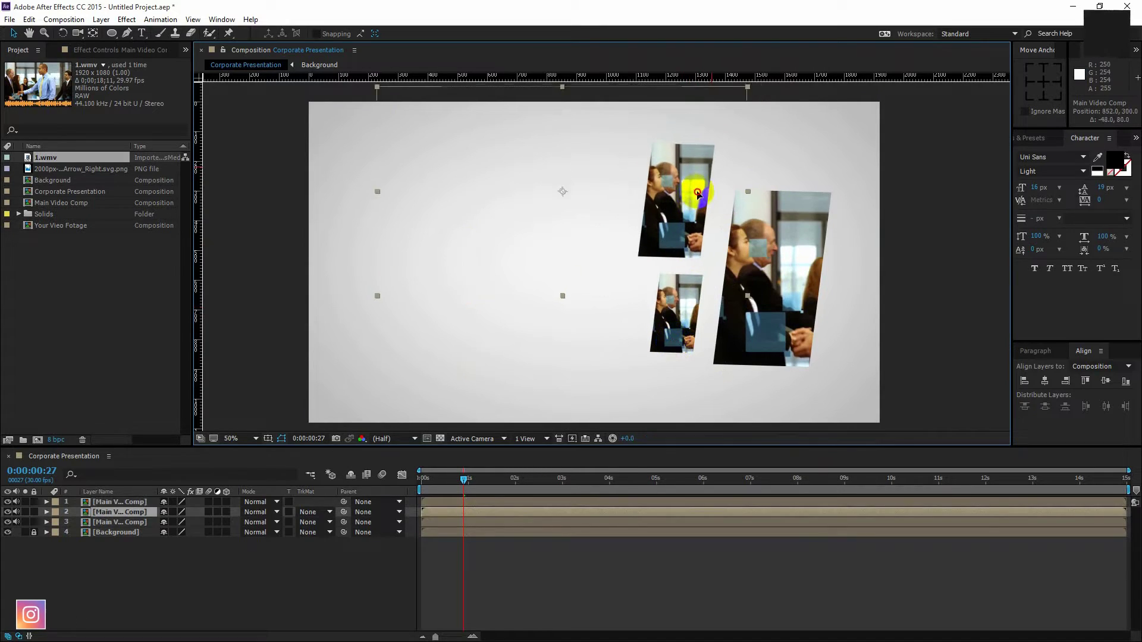
Step: Enlarge the large parallelogram layer slightly and lower it to about position 948, 644
{"action": "left_click", "coordinate": [803, 345]}
{"action": "left_click_drag", "start_coordinate": [880, 421], "coordinate": [888, 427]}
{"action": "left_click_drag", "start_coordinate": [803, 346], "coordinate": [799, 376]}
{"action": "left_click", "coordinate": [208, 612]}
Step: Pre-compose the three Main Video Comp layers together and rename the resulting layer Main
{"action": "left_click", "coordinate": [139, 523]}
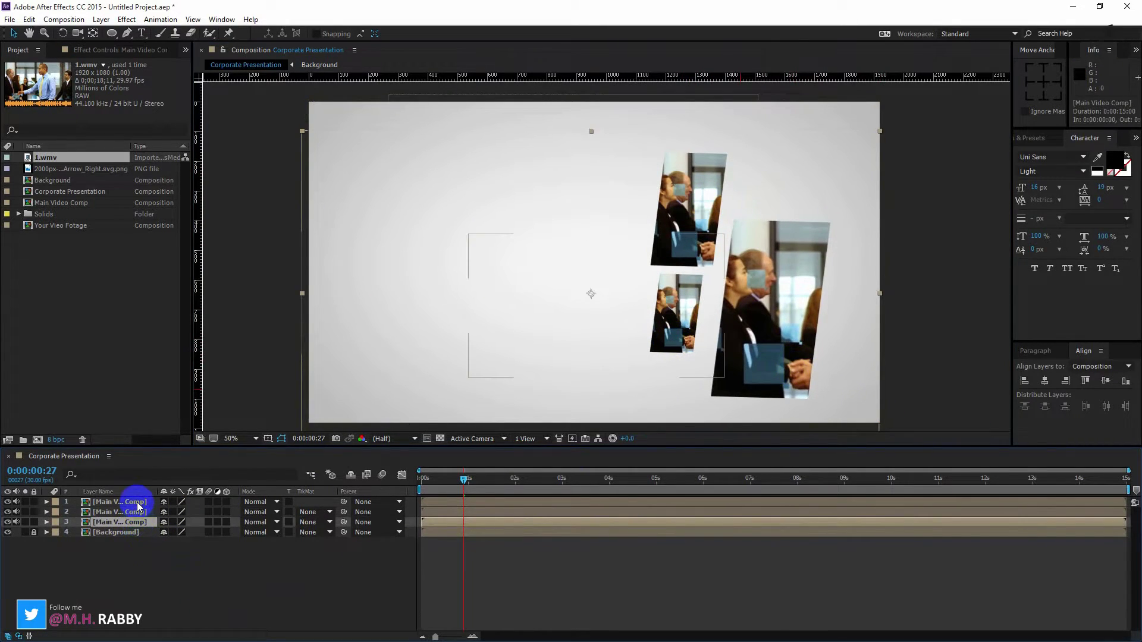
{"action": "left_click", "coordinate": [137, 504], "text": "shift"}
{"action": "right_click", "coordinate": [137, 504]}
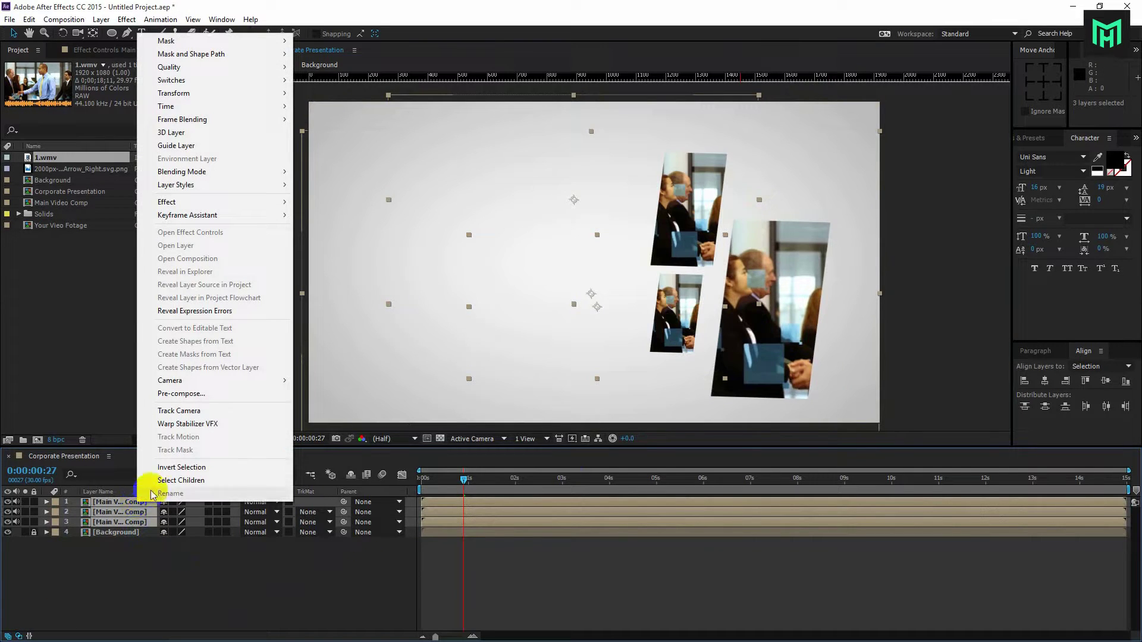
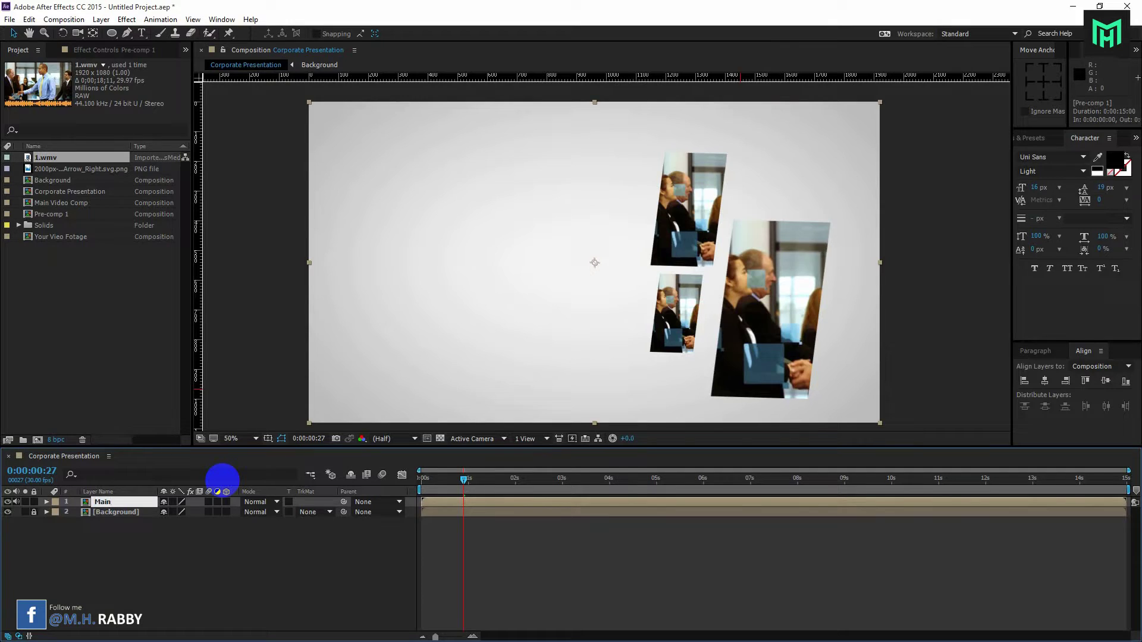
{"action": "key", "text": "Return"}
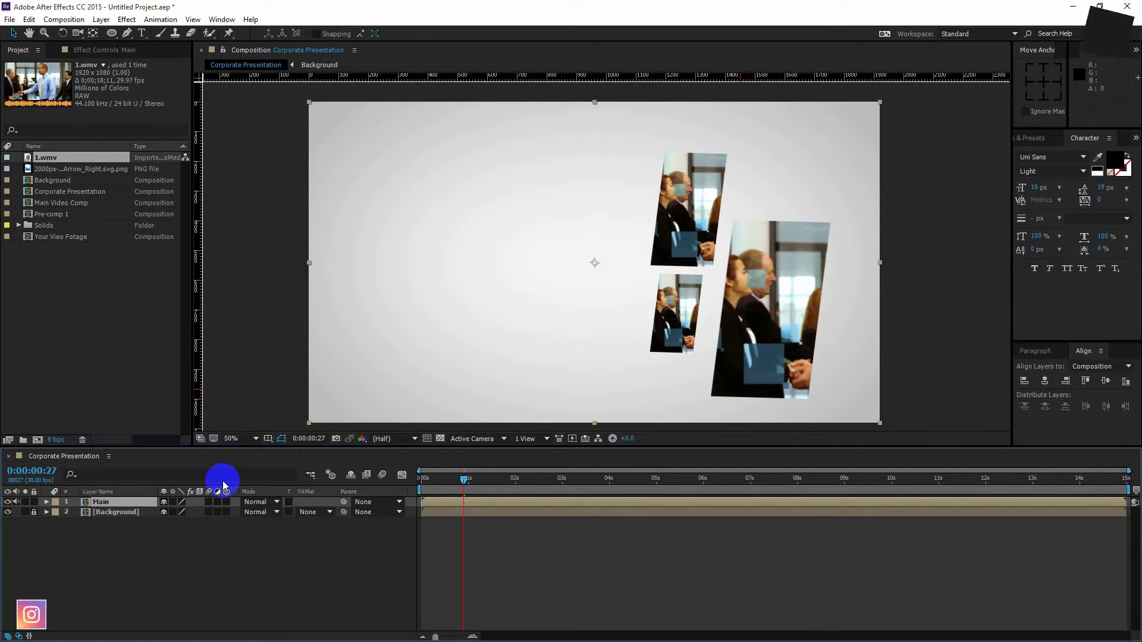
{"action": "left_click", "coordinate": [137, 568]}
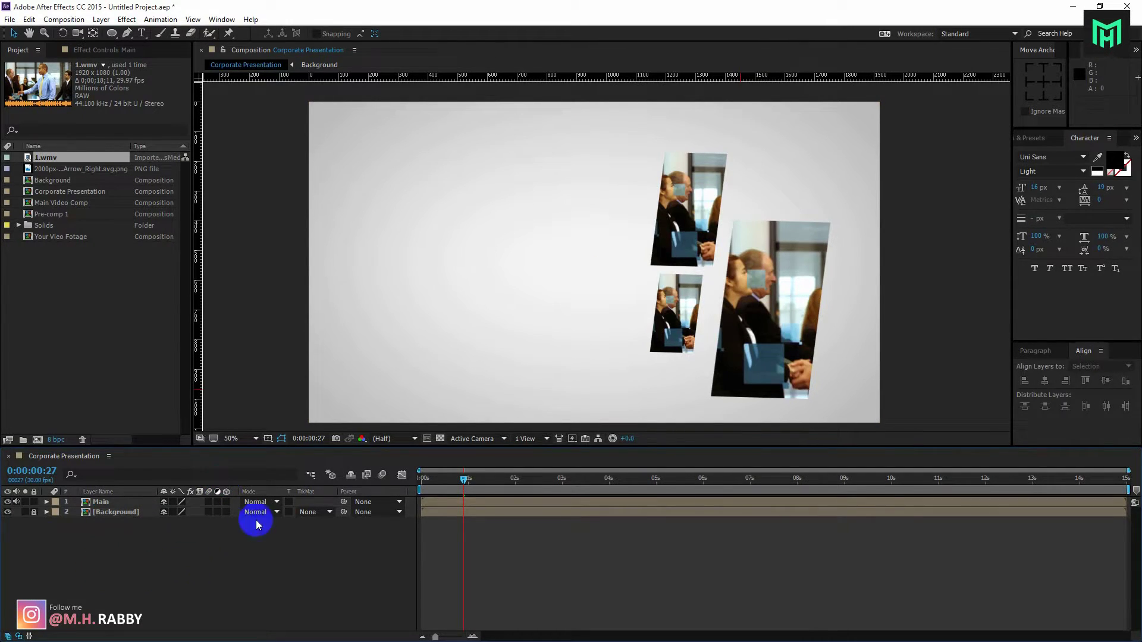
Step: Inside the Main pre-comp, shift all three parallelogram layers 12 px right and 64 px up, and return to the Corporate Presentation composition
{"action": "scroll", "coordinate": [487, 313], "scroll_direction": "down", "scroll_amount": 2}
{"action": "scroll", "coordinate": [487, 312], "scroll_direction": "up", "scroll_amount": 2}
{"action": "mouse_move", "coordinate": [503, 327]}
{"action": "left_mouse_down"}
{"action": "mouse_move", "coordinate": [512, 308]}
{"action": "mouse_move", "coordinate": [497, 313]}
{"action": "left_mouse_up"}
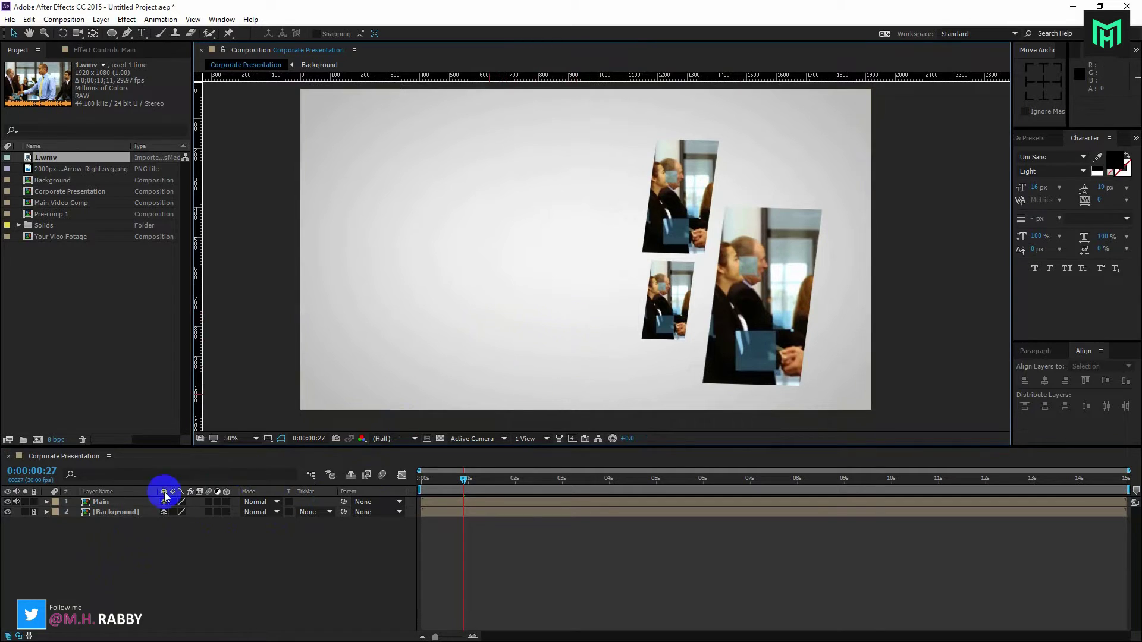
{"action": "left_click", "coordinate": [101, 502]}
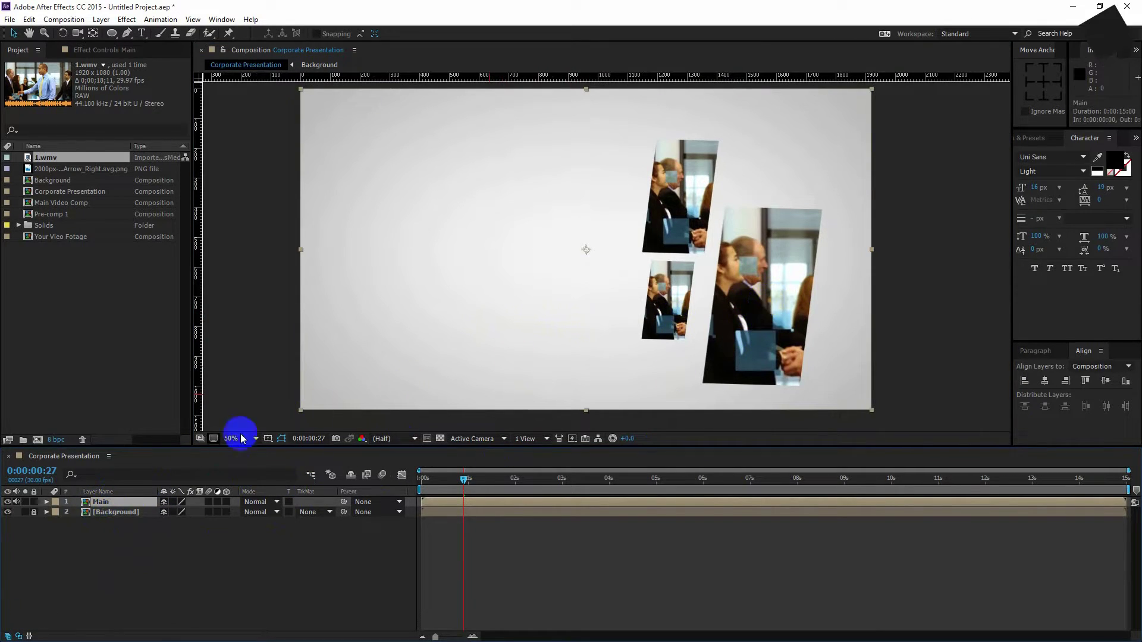
{"action": "double_click", "coordinate": [114, 502]}
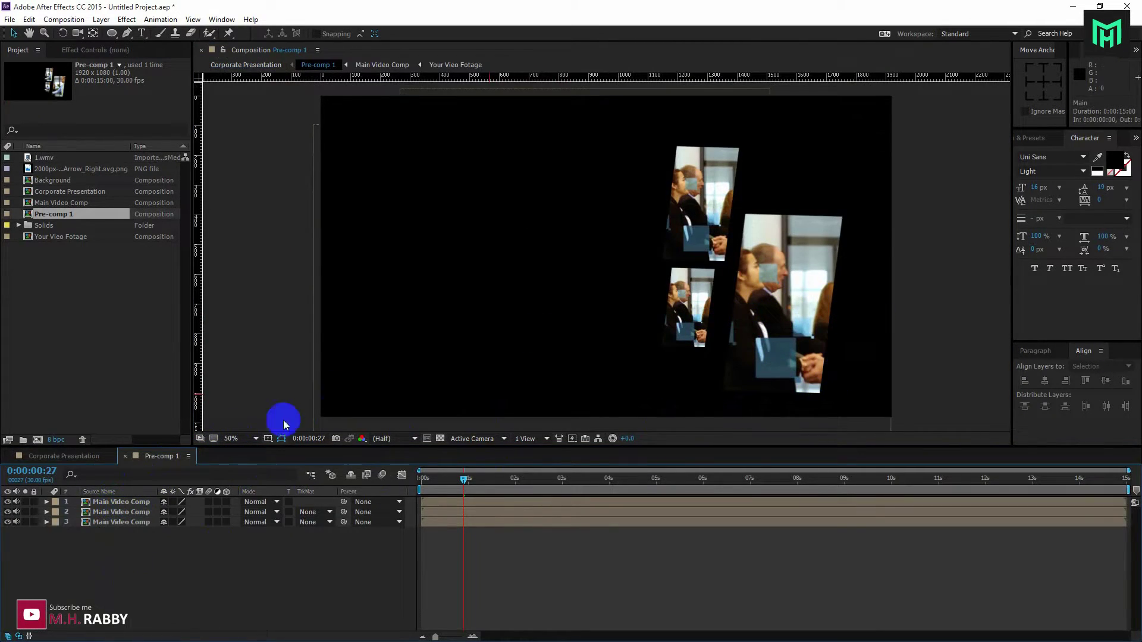
{"action": "left_click_drag", "start_coordinate": [110, 535], "coordinate": [109, 501]}
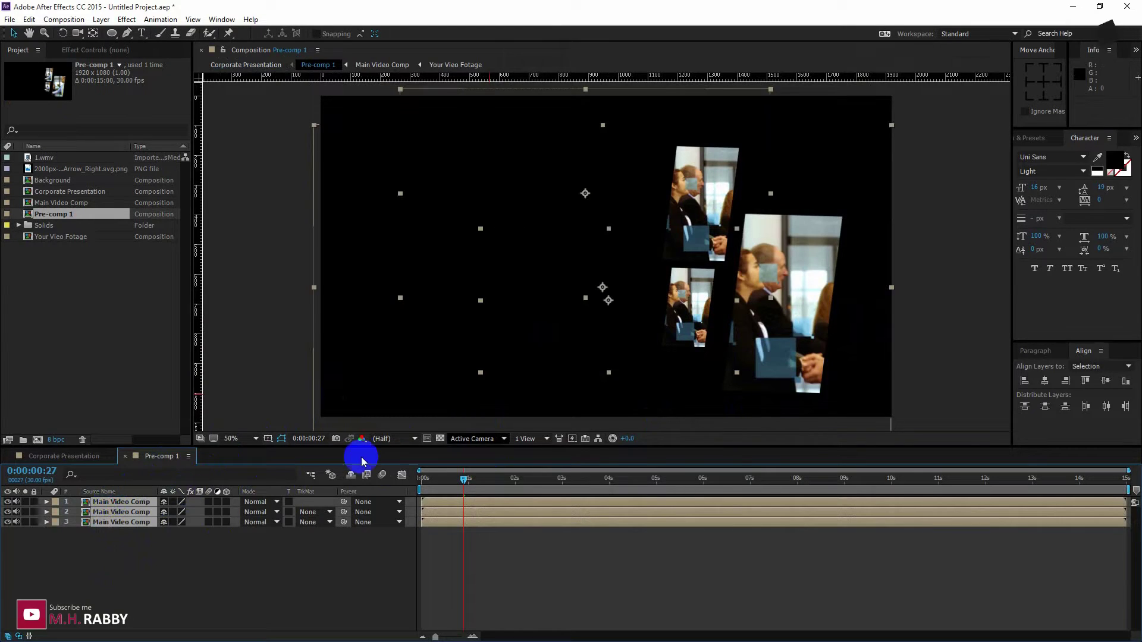
{"action": "left_click_drag", "start_coordinate": [783, 330], "coordinate": [817, 282]}
{"action": "left_click", "coordinate": [62, 456]}
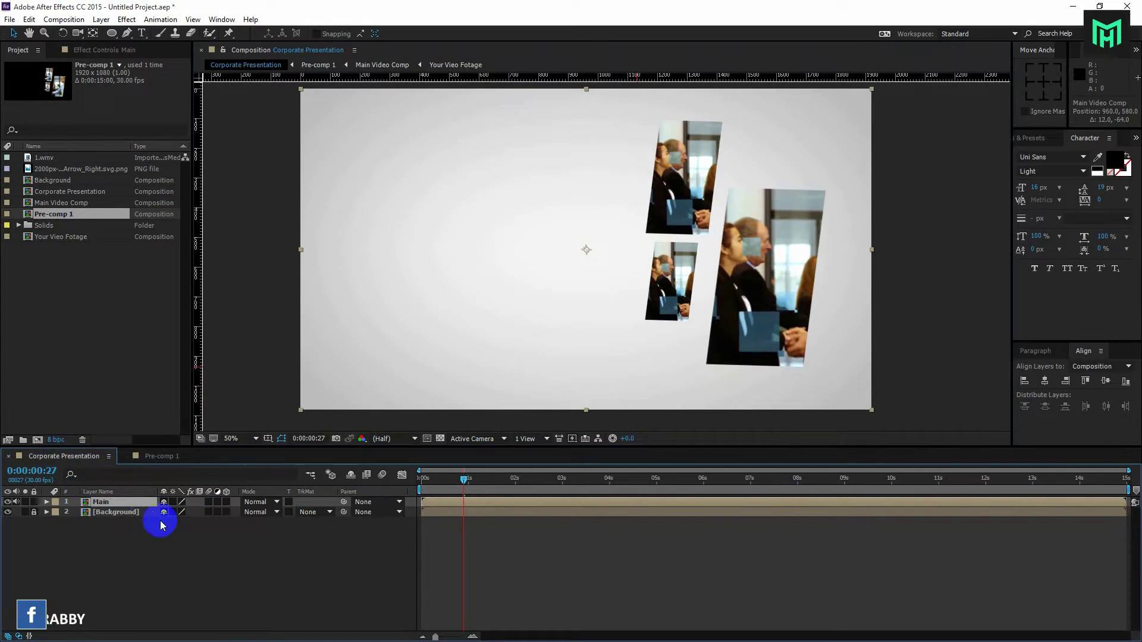
Step: Create a new full-frame dark gray solid above the Main layer
{"action": "left_click", "coordinate": [114, 535]}
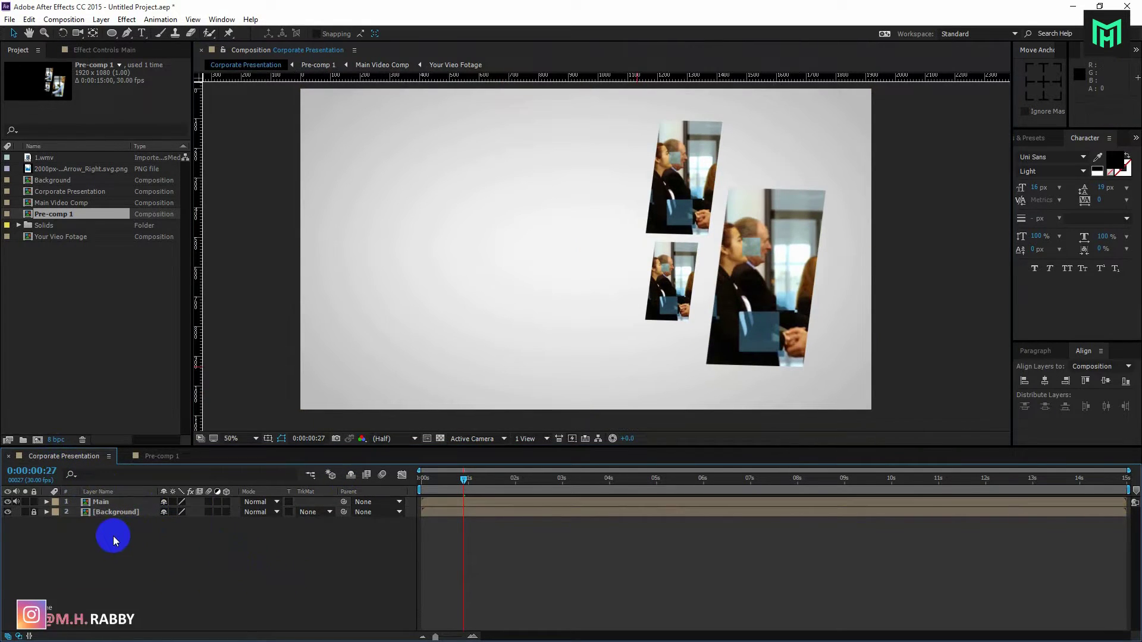
{"action": "right_click", "coordinate": [114, 534]}
{"action": "mouse_move", "coordinate": [145, 421]}
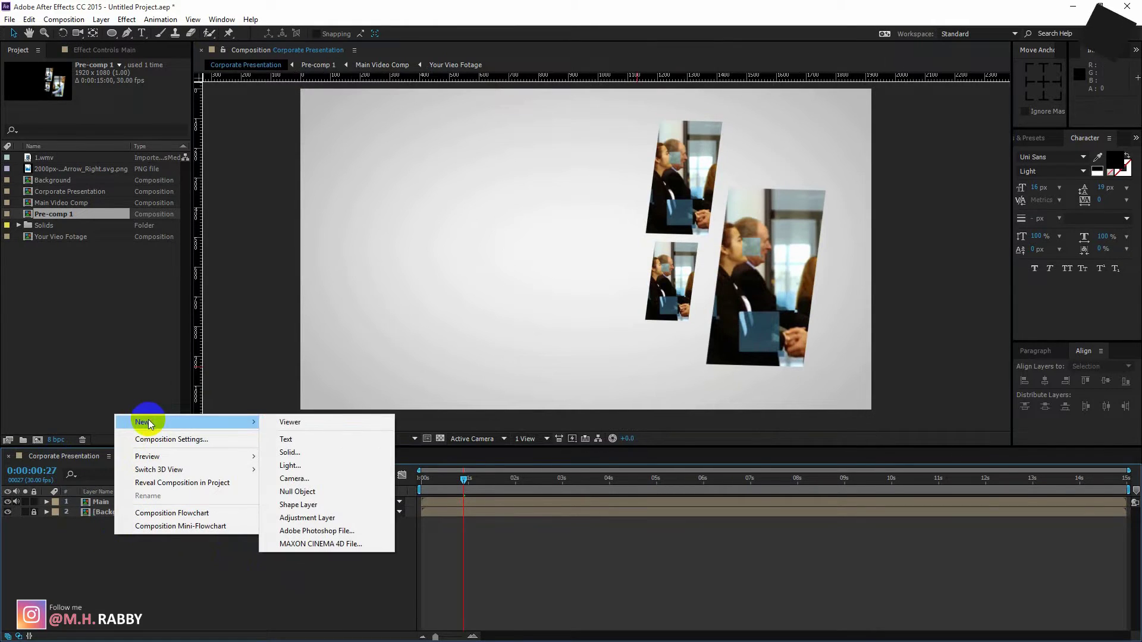
{"action": "left_click", "coordinate": [322, 453]}
{"action": "left_click", "coordinate": [568, 430]}
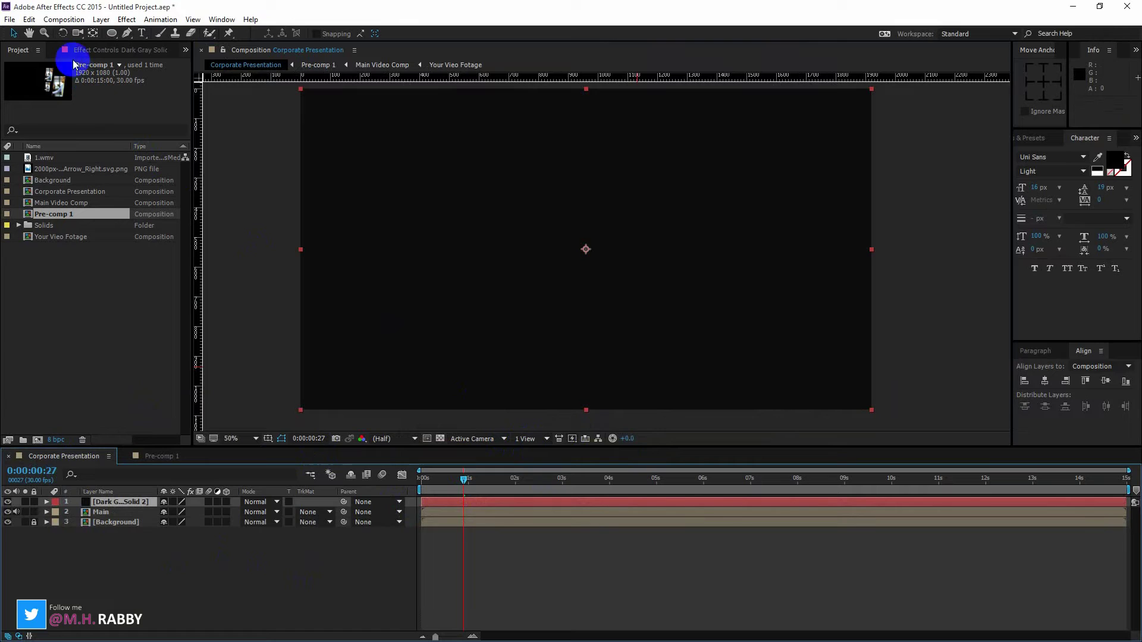
Step: Mask the dark gray solid with an ellipse, flatten it into a thin strip and place it beneath the large parallelogram at about 1494, 965
{"action": "left_click", "coordinate": [111, 34]}
{"action": "mouse_move", "coordinate": [528, 298]}
{"action": "left_mouse_down"}
{"action": "mouse_move", "coordinate": [637, 329]}
{"action": "mouse_move", "coordinate": [711, 309]}
{"action": "left_mouse_up"}
{"action": "left_click", "coordinate": [13, 33]}
{"action": "left_click_drag", "start_coordinate": [637, 309], "coordinate": [741, 390]}
{"action": "double_click", "coordinate": [737, 388]}
{"action": "left_click_drag", "start_coordinate": [646, 380], "coordinate": [706, 375]}
{"action": "left_click", "coordinate": [755, 377]}
Step: Feather the ellipse mask on the dark gray solid by 83 pixels to form a soft shadow
{"action": "left_click", "coordinate": [171, 497]}
{"action": "left_click", "coordinate": [76, 519]}
{"action": "left_click", "coordinate": [67, 522]}
{"action": "left_click", "coordinate": [208, 549]}
{"action": "left_click_drag", "start_coordinate": [186, 541], "coordinate": [271, 543]}
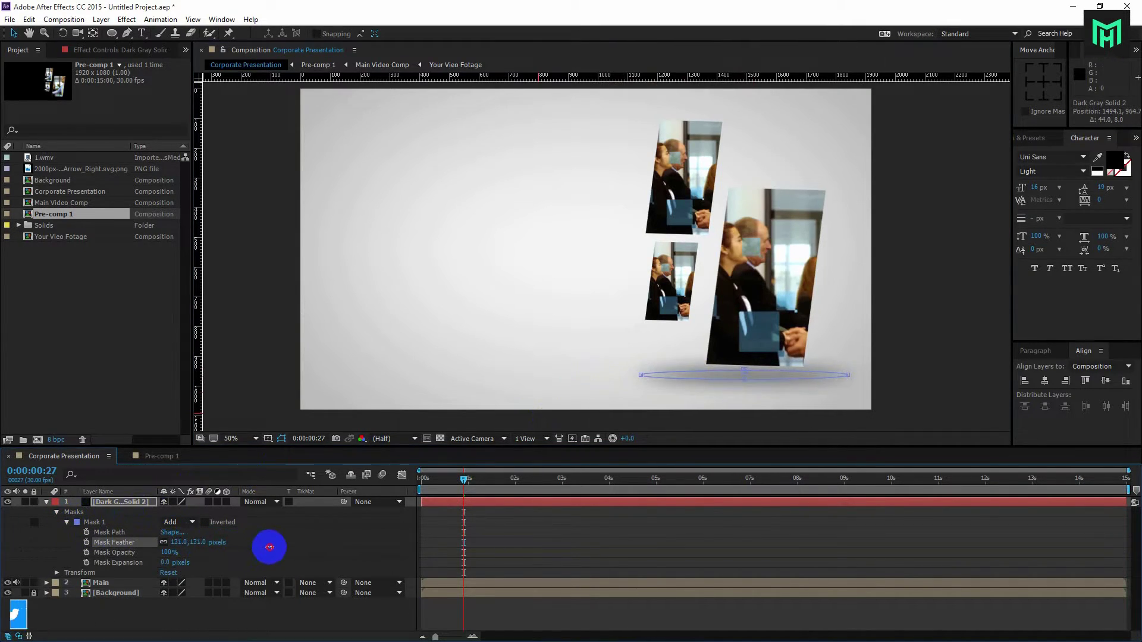
{"action": "left_click", "coordinate": [203, 547]}
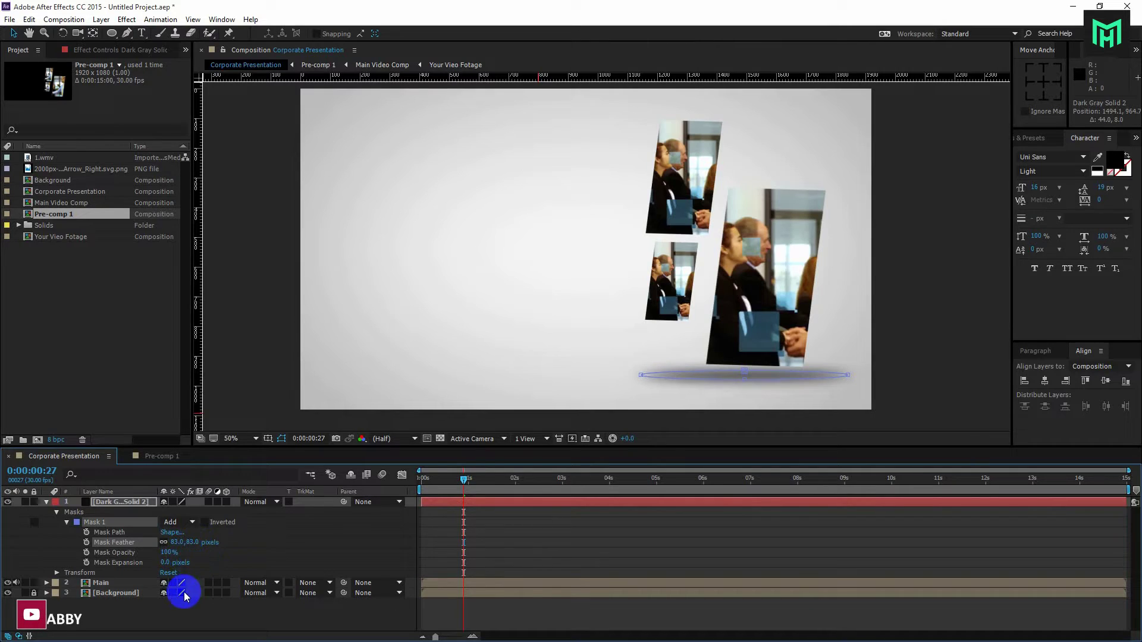
{"action": "left_click", "coordinate": [163, 613]}
Step: Hide the mask outline in the viewer and lower the shadow solid slightly through its Y position
{"action": "left_click", "coordinate": [119, 503]}
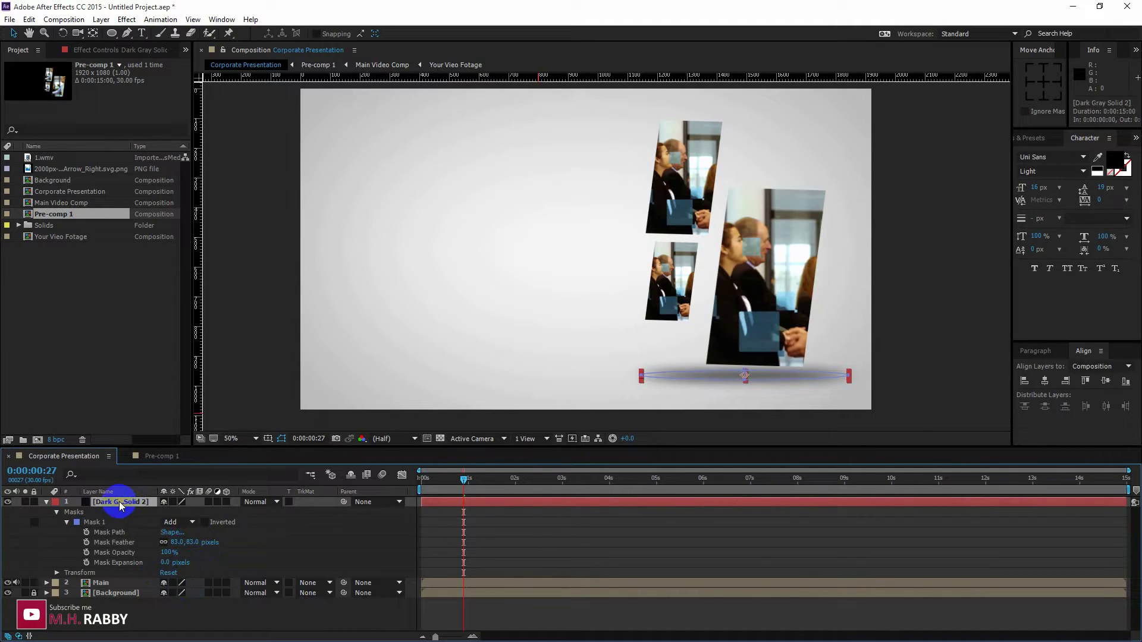
{"action": "key", "text": "p"}
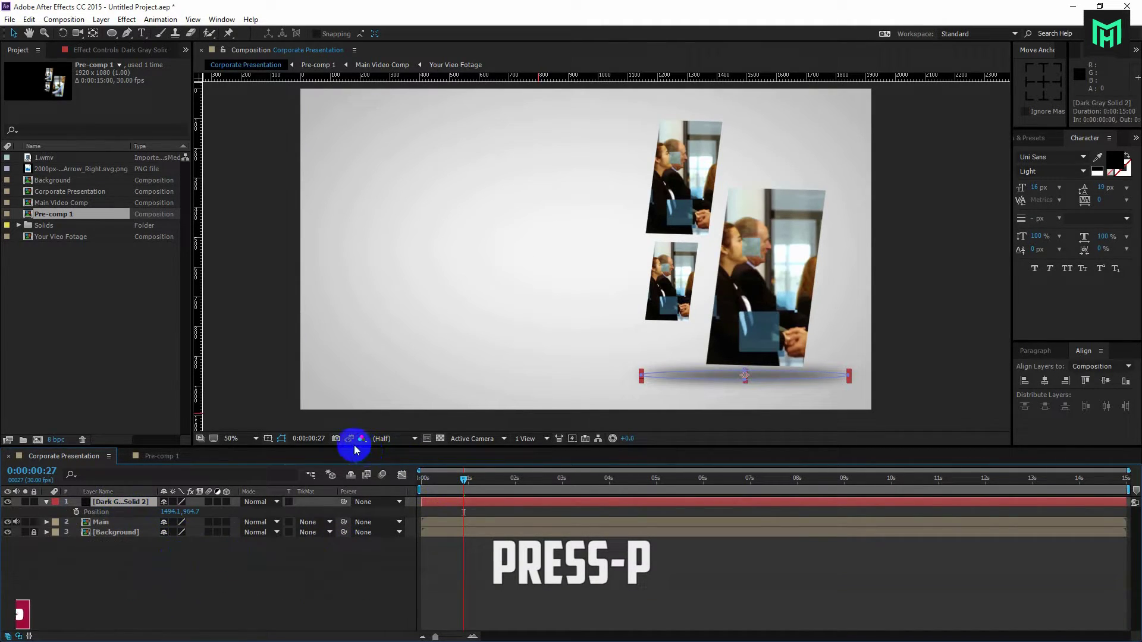
{"action": "left_click", "coordinate": [282, 438]}
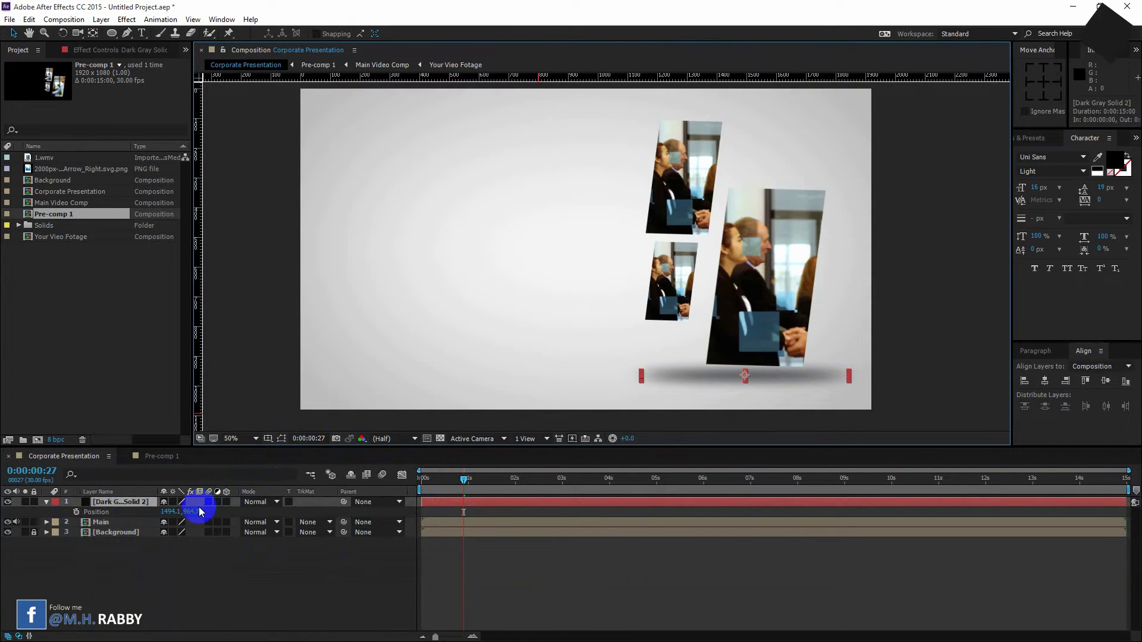
{"action": "left_click_drag", "start_coordinate": [194, 511], "coordinate": [208, 511]}
Step: Set the shadow solid's opacity to 69% and go back to the start of the timeline
{"action": "left_click", "coordinate": [116, 505]}
{"action": "key", "text": "t"}
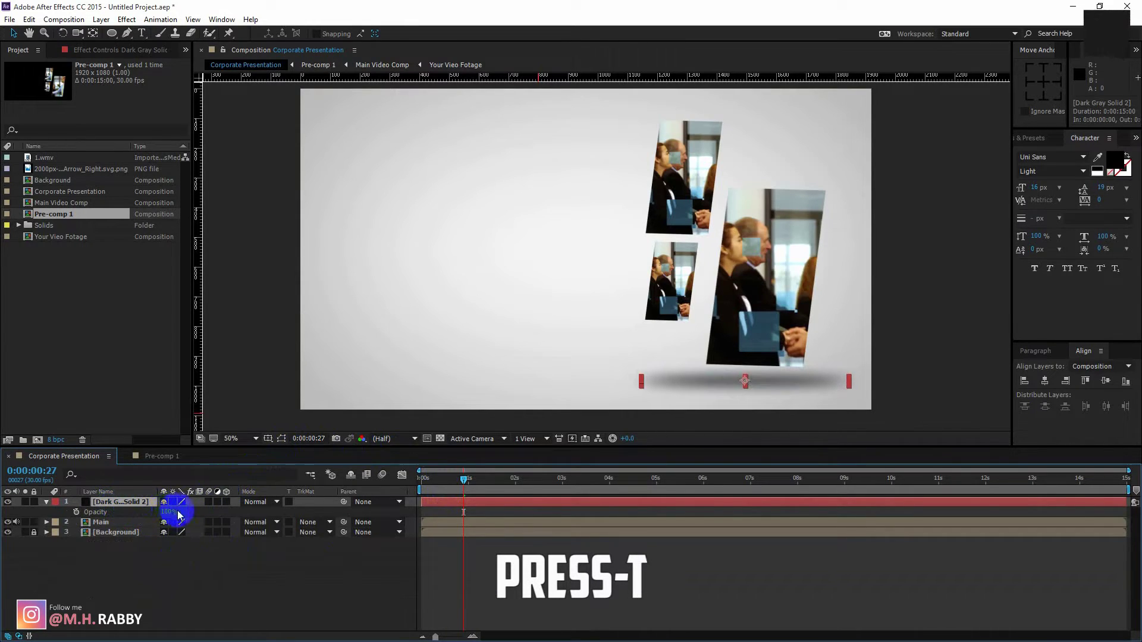
{"action": "left_click_drag", "start_coordinate": [161, 511], "coordinate": [149, 506]}
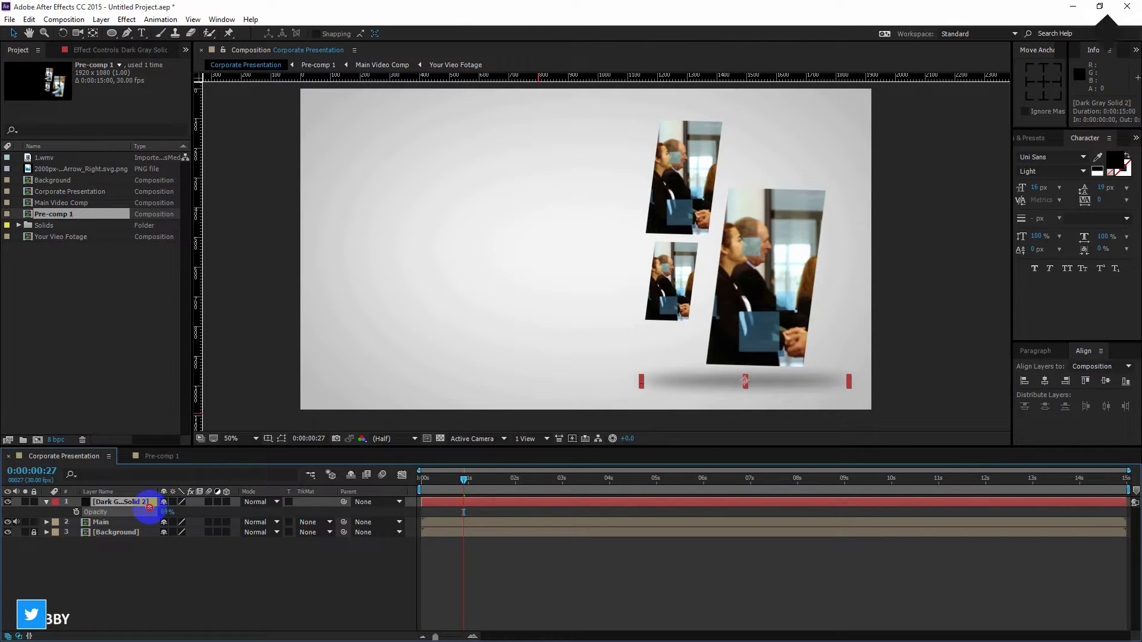
{"action": "left_click", "coordinate": [191, 581]}
{"action": "left_click", "coordinate": [426, 480]}
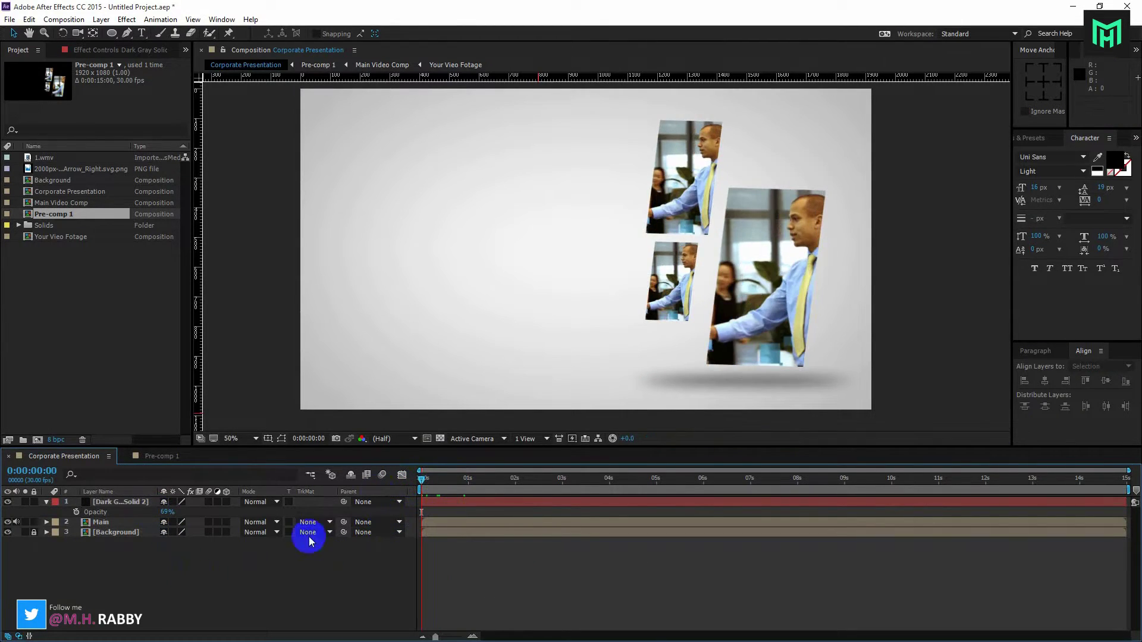
Step: Preview the composition briefly, move the playhead to 0:00:00:27 and rename the shadow solid layer MAin Shadow
{"action": "key", "text": "space"}
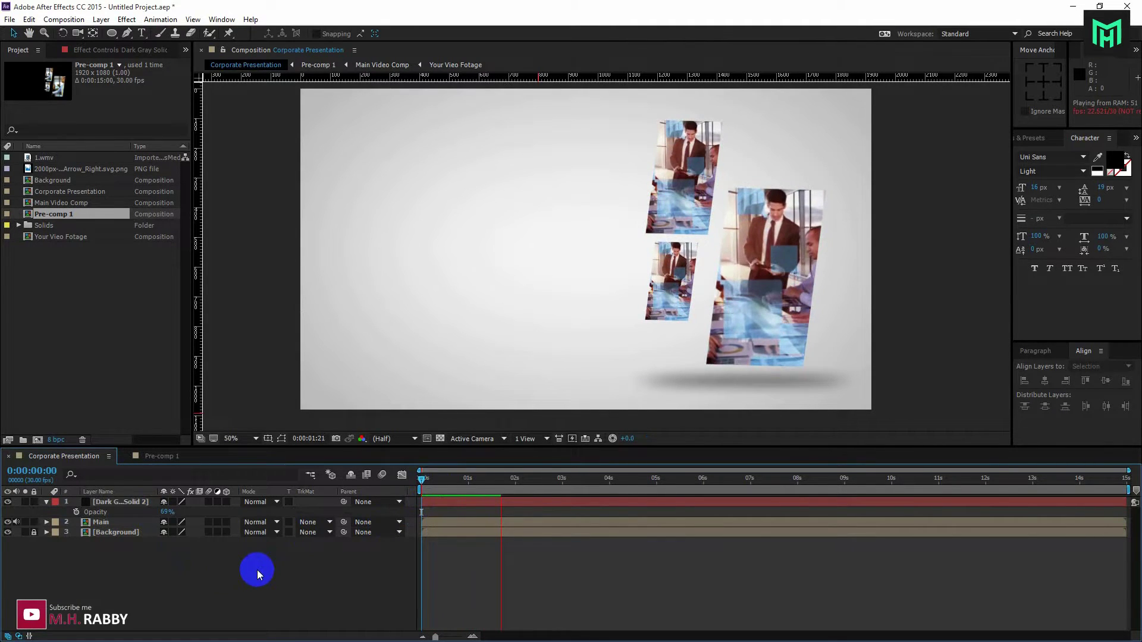
{"action": "left_click", "coordinate": [464, 481]}
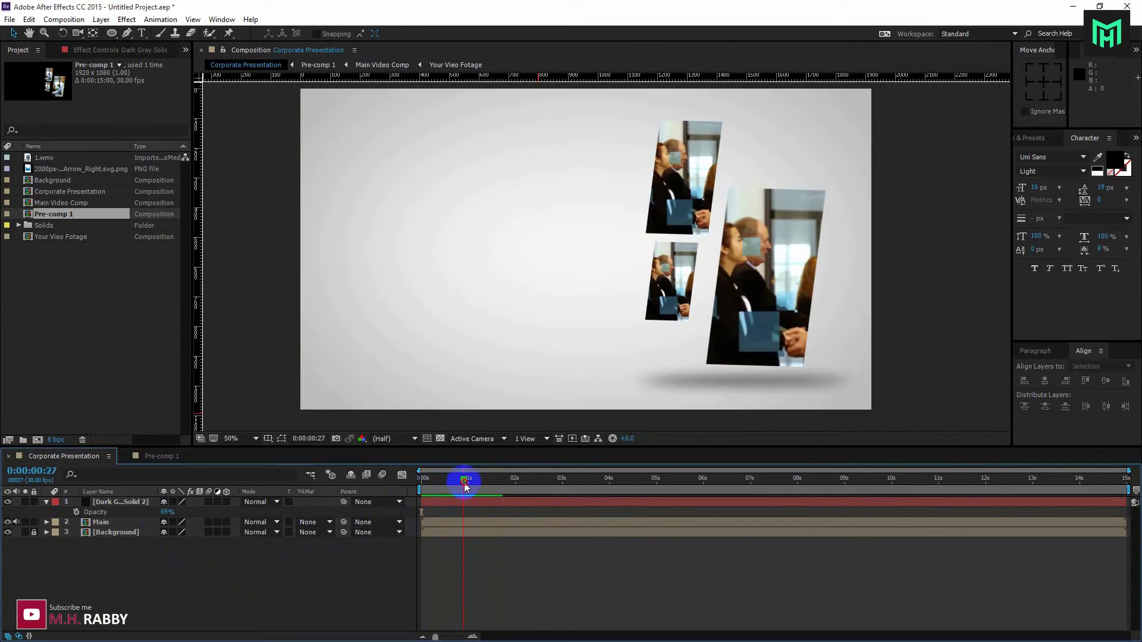
{"action": "right_click", "coordinate": [128, 503]}
{"action": "left_click", "coordinate": [154, 497]}
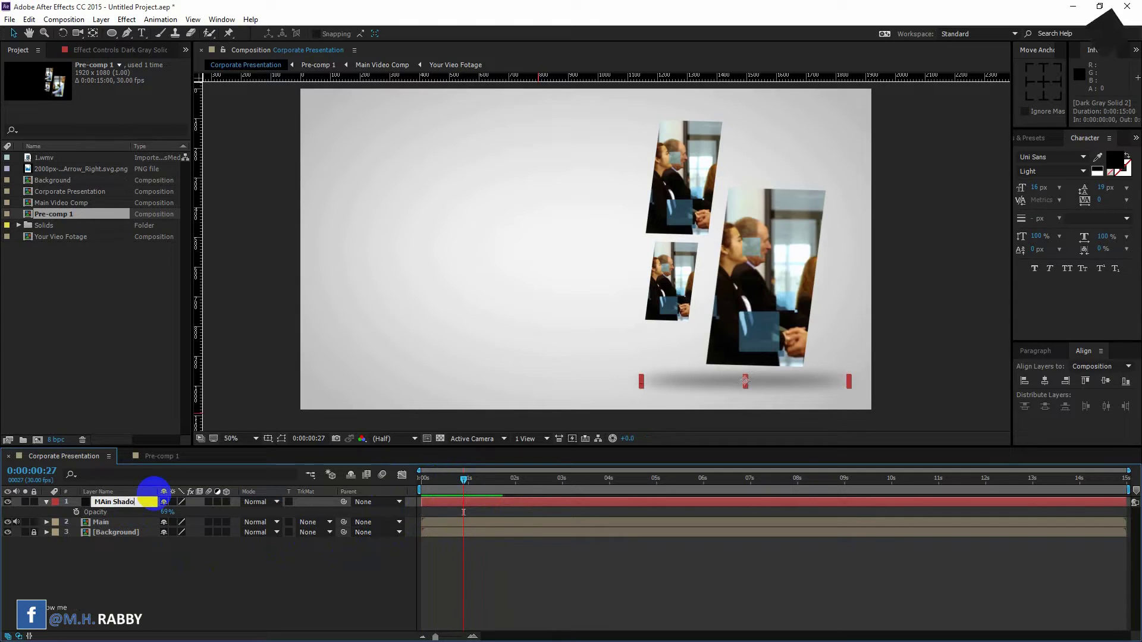
{"action": "type", "text": "MAin Shadow"}
{"action": "key", "text": "Return"}
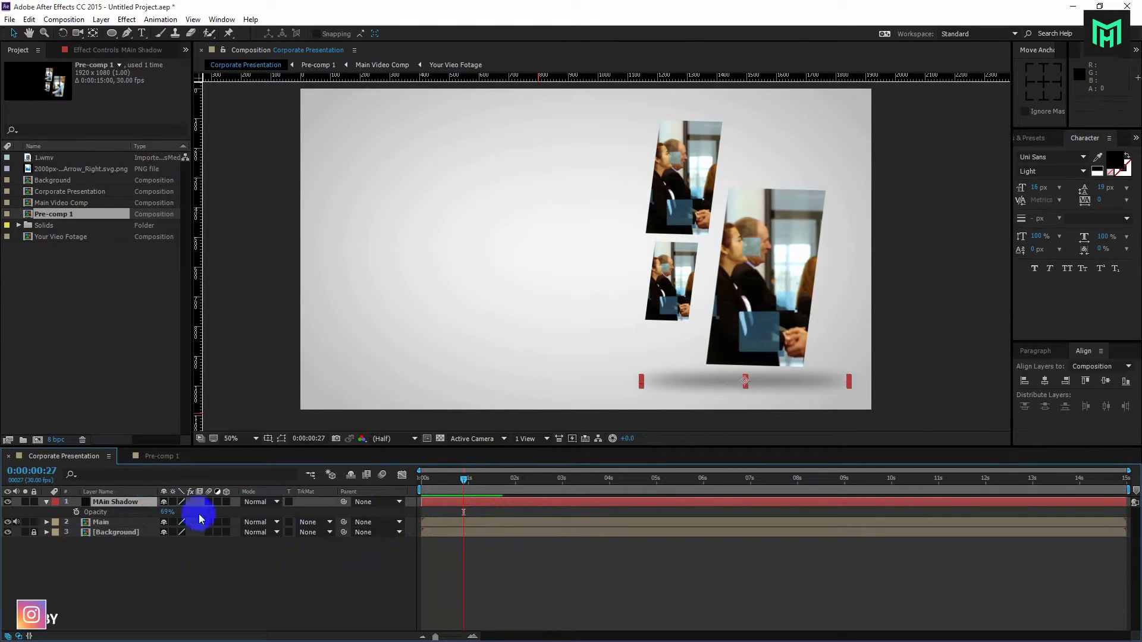
Step: Pre-compose the Main and MAin Shadow layers into a composition named Main Final, moving all attributes into it
{"action": "left_click", "coordinate": [108, 523]}
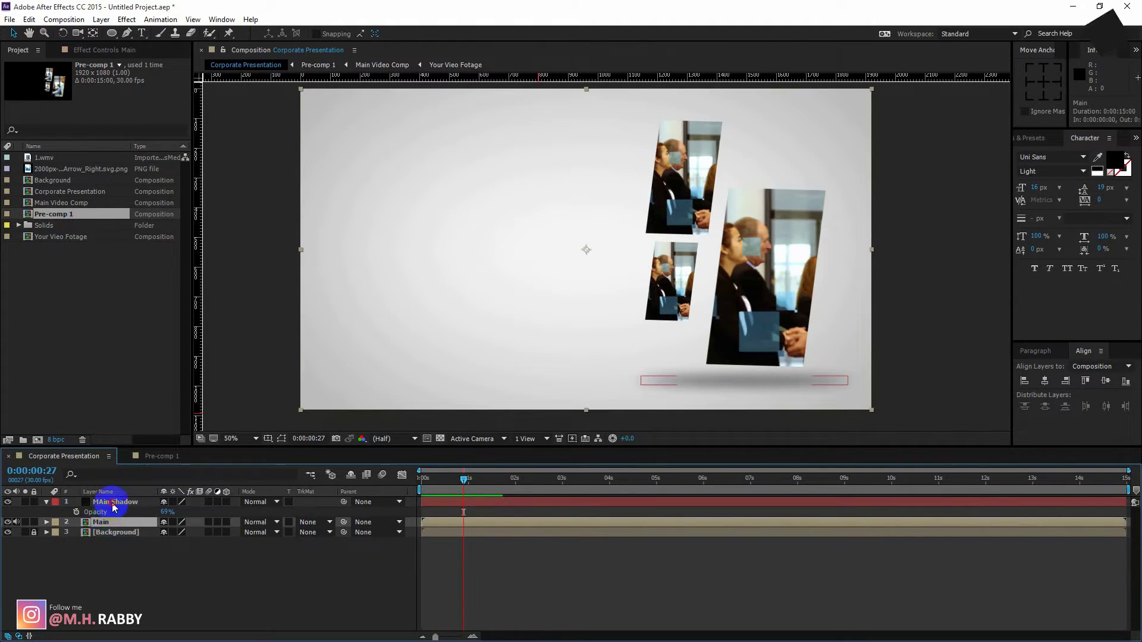
{"action": "left_click", "coordinate": [113, 504], "text": "ctrl"}
{"action": "right_click", "coordinate": [113, 504]}
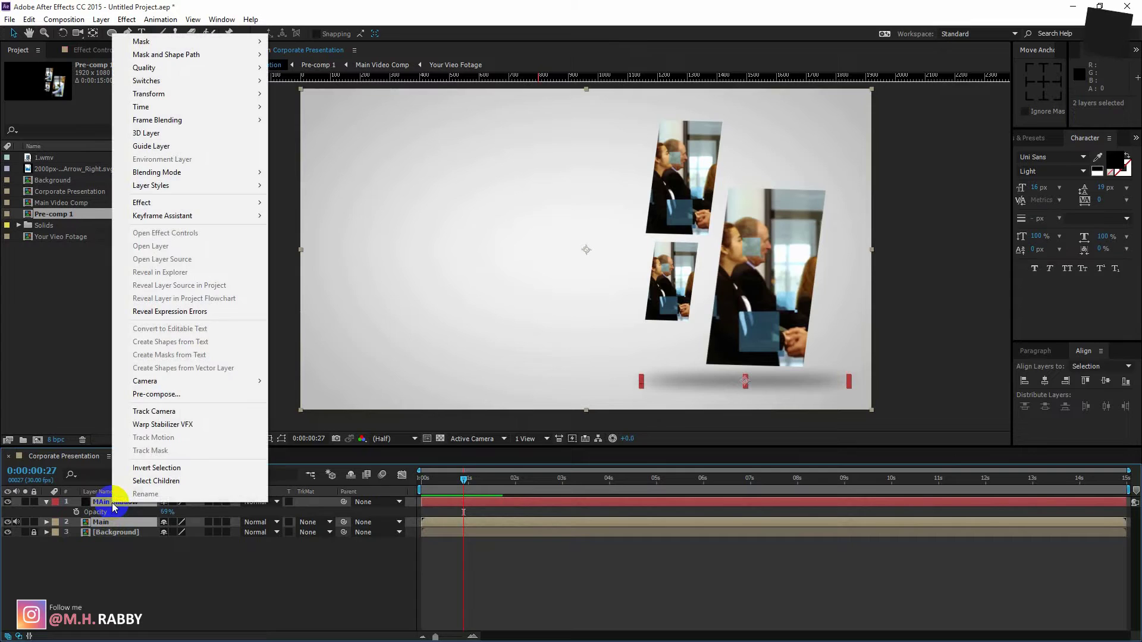
{"action": "left_click", "coordinate": [167, 394]}
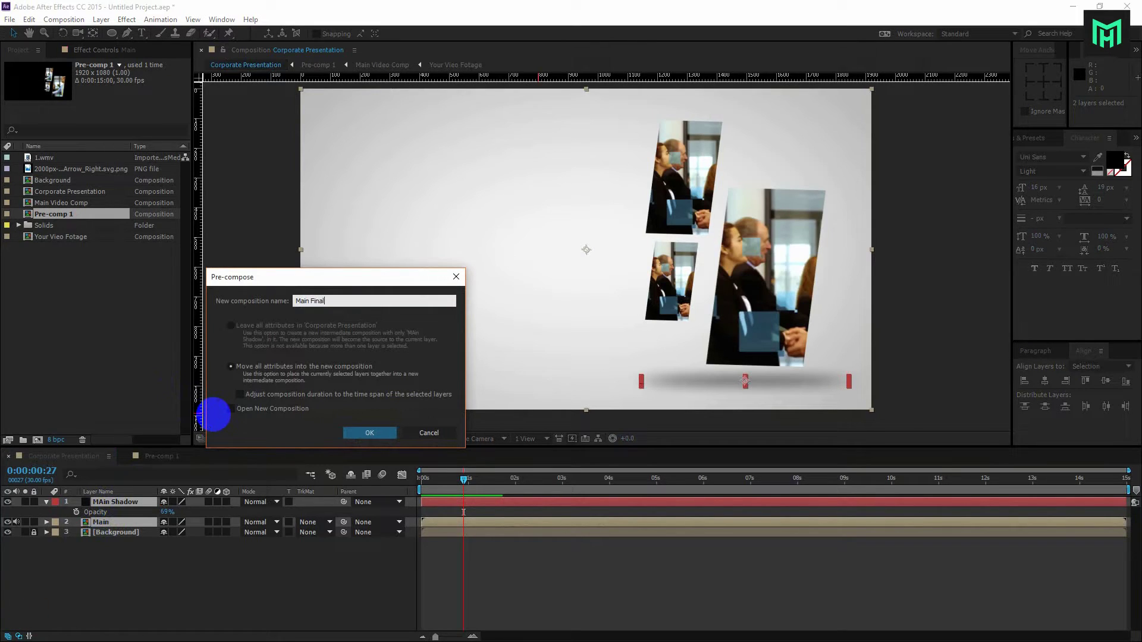
{"action": "left_click", "coordinate": [352, 436]}
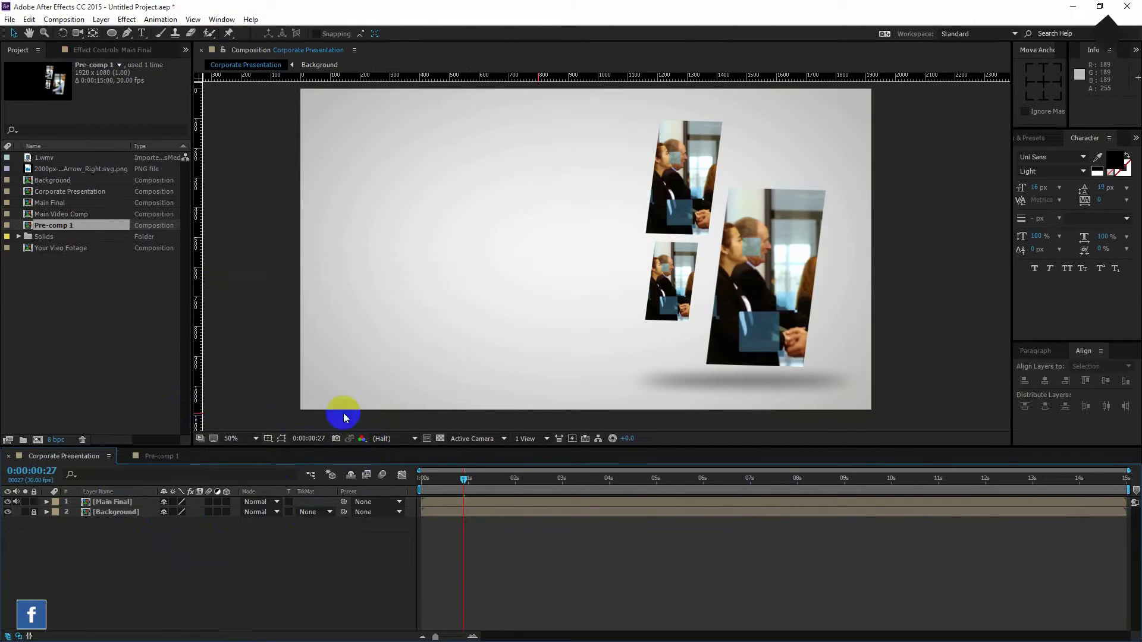
Step: Create a text layer reading TEAM WORK in the empty area beside the parallelograms, with a font size of about 85 px
{"action": "left_click", "coordinate": [142, 34]}
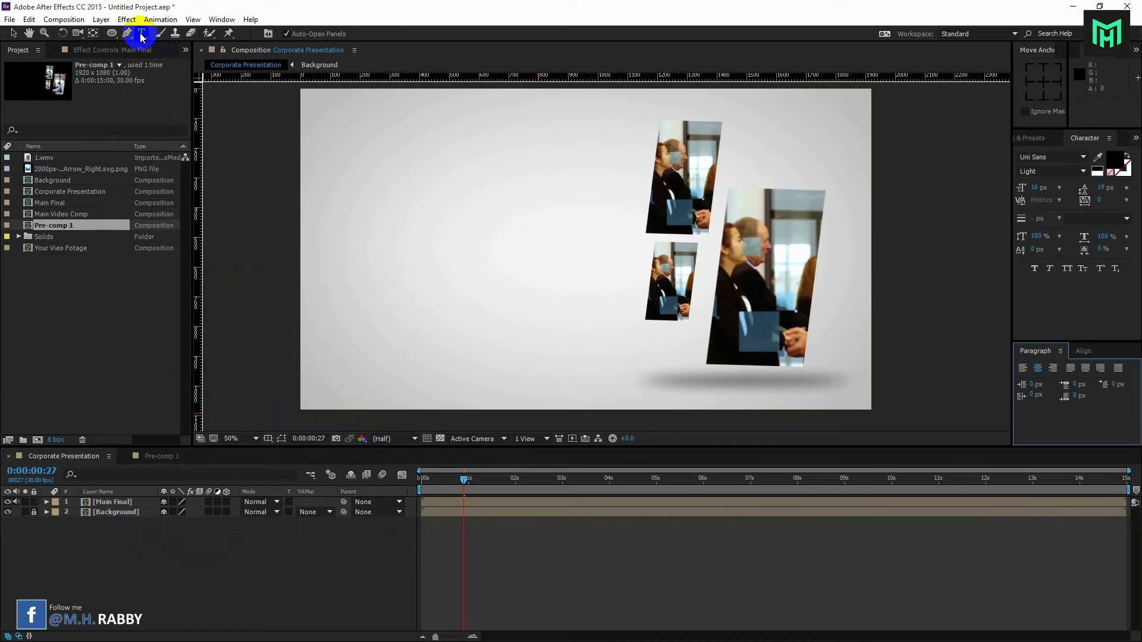
{"action": "left_click", "coordinate": [376, 237]}
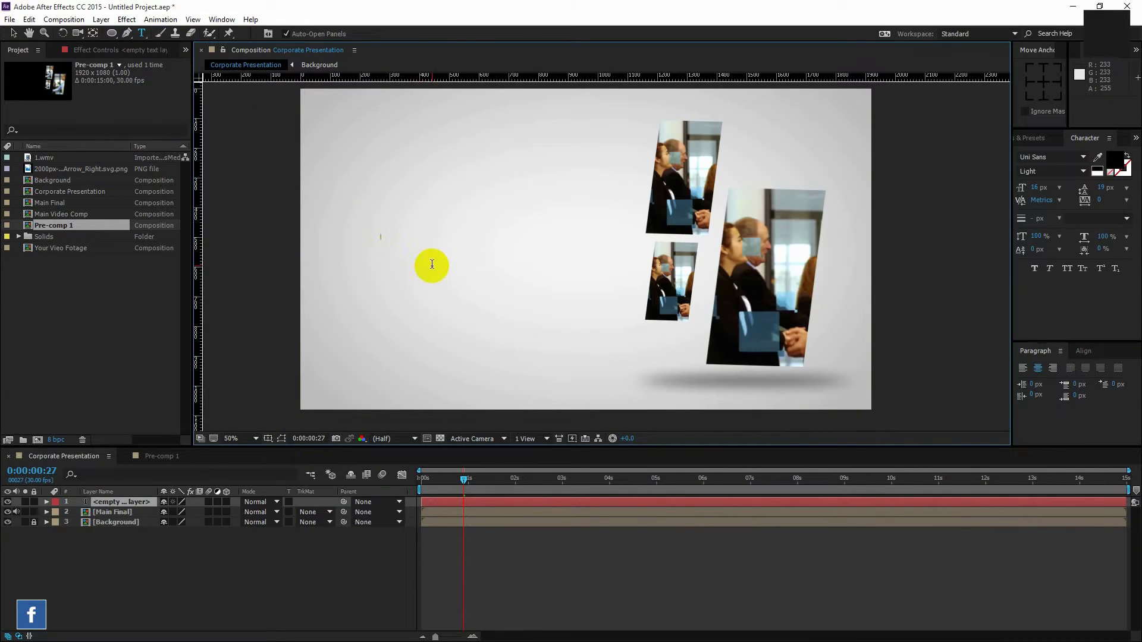
{"action": "left_click", "coordinate": [1037, 188]}
{"action": "type", "text": "105"}
{"action": "key", "text": "Return"}
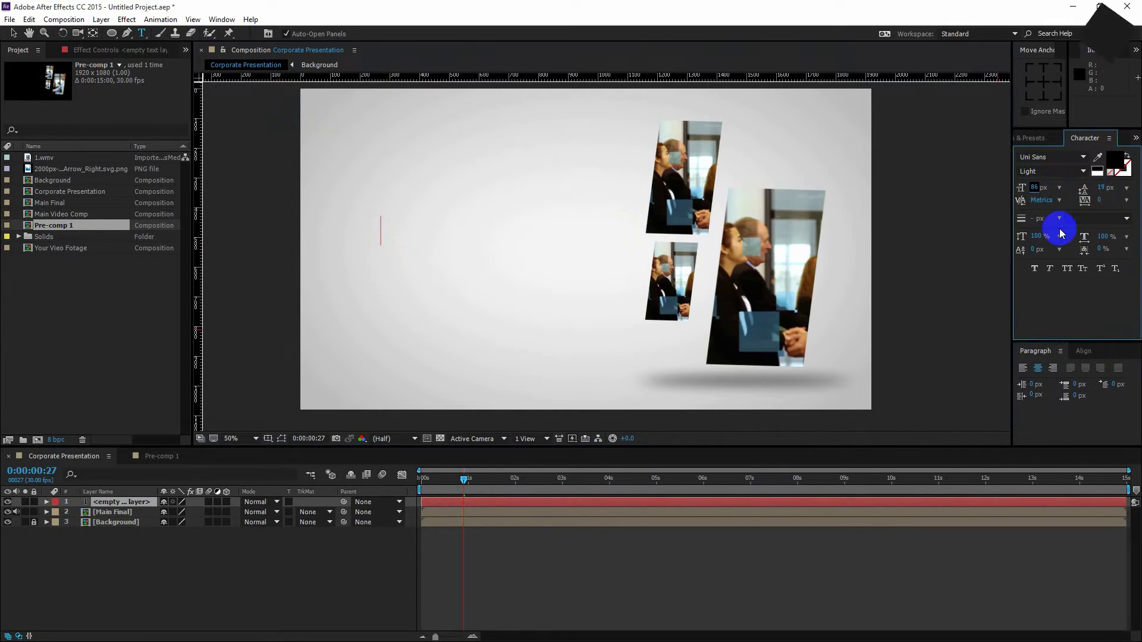
{"action": "type", "text": "TEAM WORK"}
Step: Style the TEAM WORK text in Uni Sans Bold with a bright crimson red fill and a size of 162 px
{"action": "key", "text": "ctrl+a"}
{"action": "left_click", "coordinate": [1079, 171]}
{"action": "left_click", "coordinate": [1114, 159]}
{"action": "left_click", "coordinate": [811, 286]}
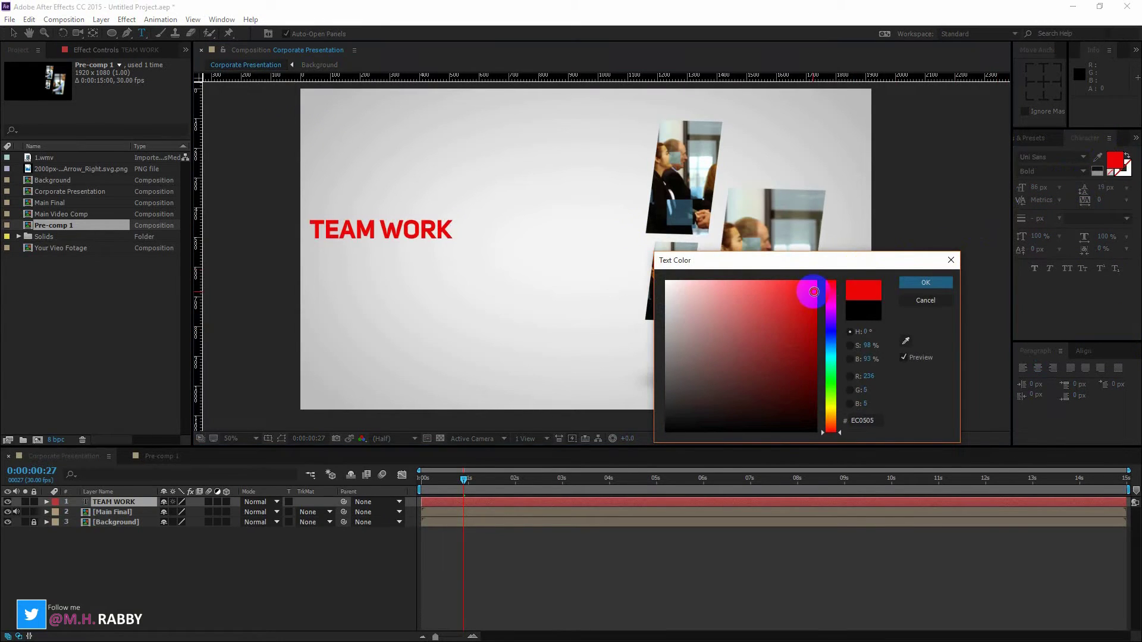
{"action": "left_click", "coordinate": [805, 294]}
{"action": "left_click", "coordinate": [925, 282]}
{"action": "left_click_drag", "start_coordinate": [1038, 188], "coordinate": [1064, 187]}
{"action": "key", "text": "Escape"}
{"action": "key", "text": "v"}
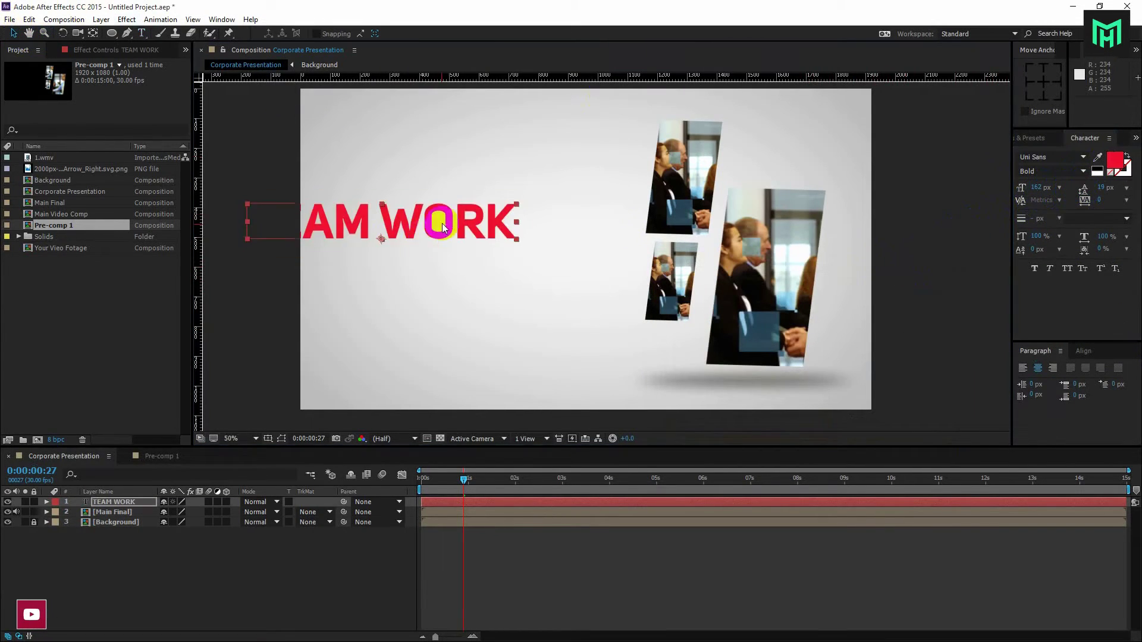
Step: Place the TEAM WORK text beside the parallelograms at about 578, 622 and reduce its size to 152 px
{"action": "left_click_drag", "start_coordinate": [416, 237], "coordinate": [483, 278]}
{"action": "left_click", "coordinate": [1081, 352]}
{"action": "left_click", "coordinate": [1045, 380]}
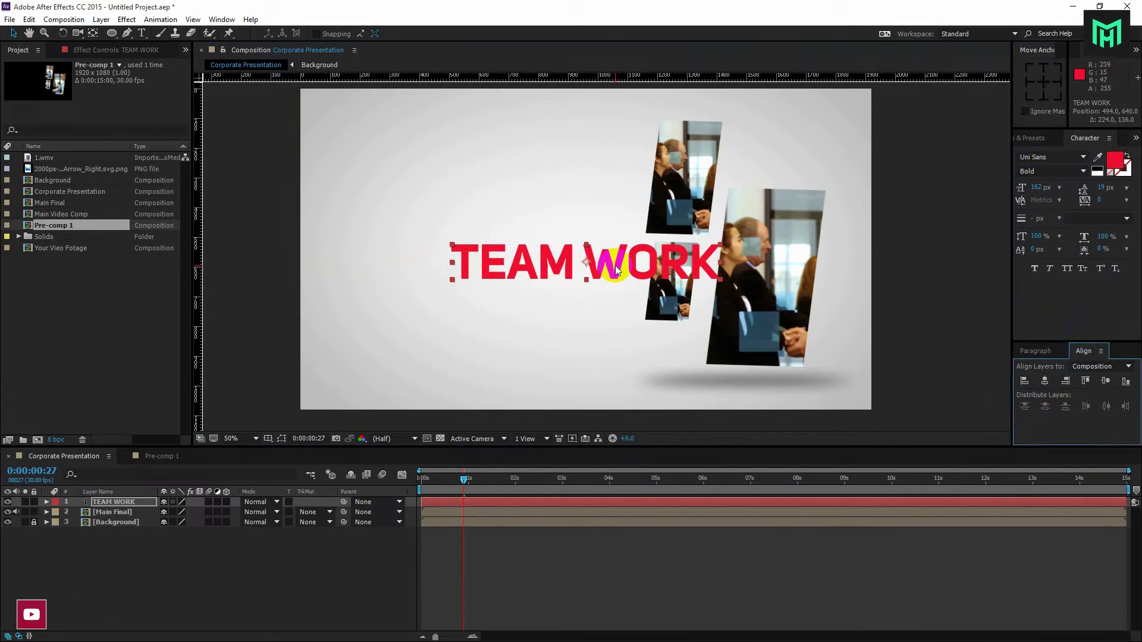
{"action": "left_click_drag", "start_coordinate": [615, 265], "coordinate": [502, 280]}
{"action": "left_click", "coordinate": [1044, 187]}
{"action": "left_click_drag", "start_coordinate": [1045, 187], "coordinate": [1037, 188]}
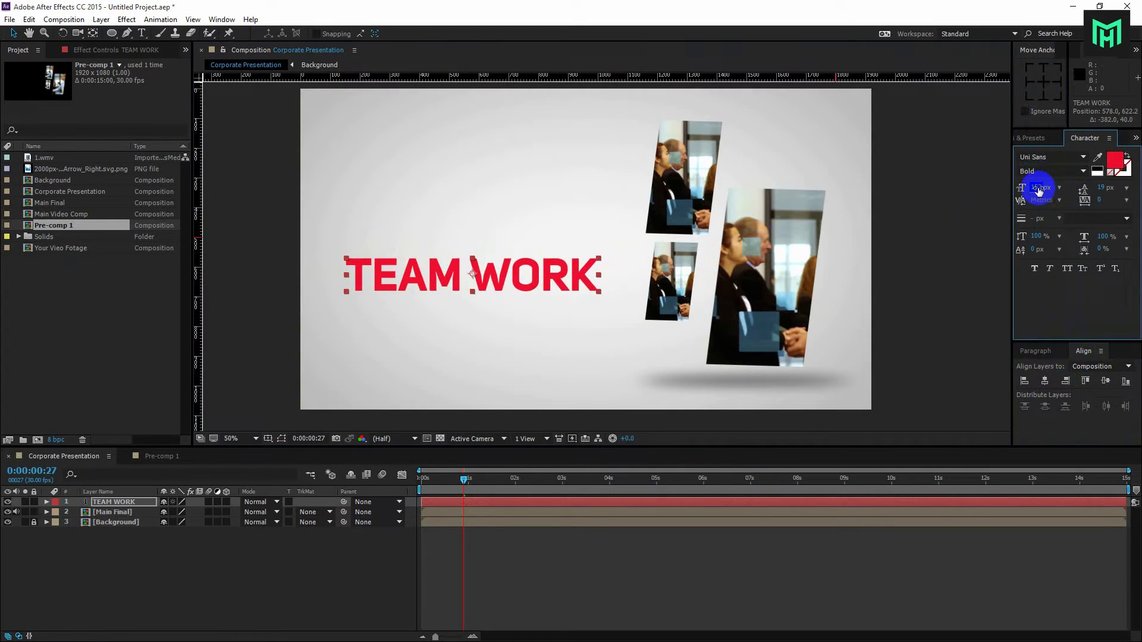
{"action": "left_click", "coordinate": [534, 283]}
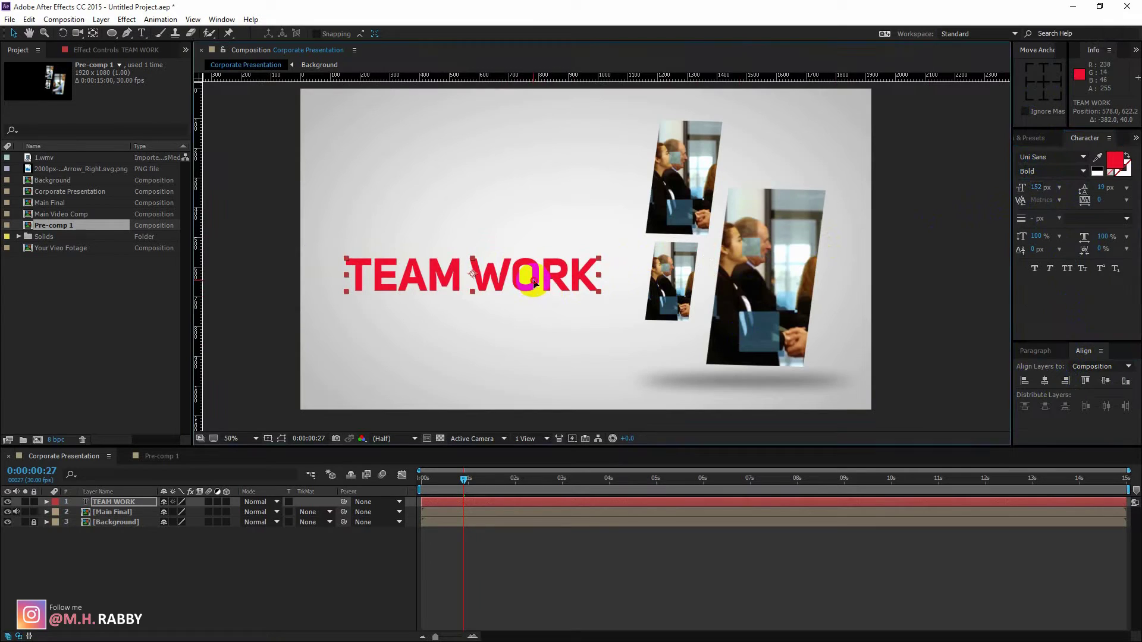
Step: Add a text layer reading OUR CORPORATE above TEAM WORK and set its size to 39 px
{"action": "left_click", "coordinate": [127, 34]}
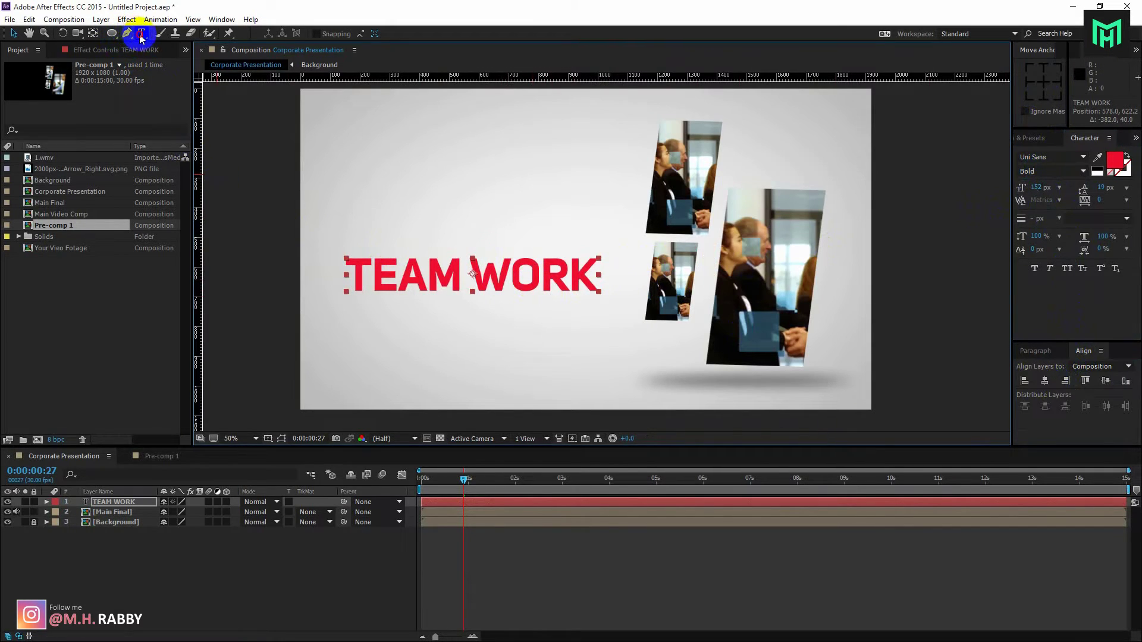
{"action": "left_click", "coordinate": [141, 34]}
{"action": "left_click", "coordinate": [424, 196]}
{"action": "type", "text": "OUR CORPORATE"}
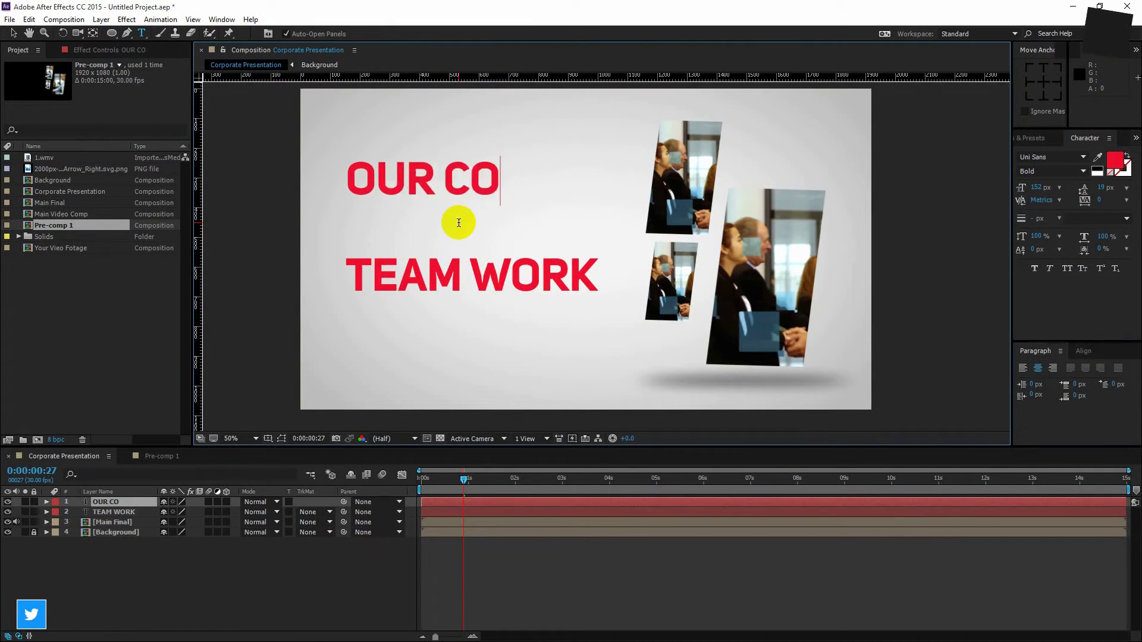
{"action": "key", "text": "ctrl+a"}
{"action": "left_click_drag", "start_coordinate": [1035, 187], "coordinate": [981, 191]}
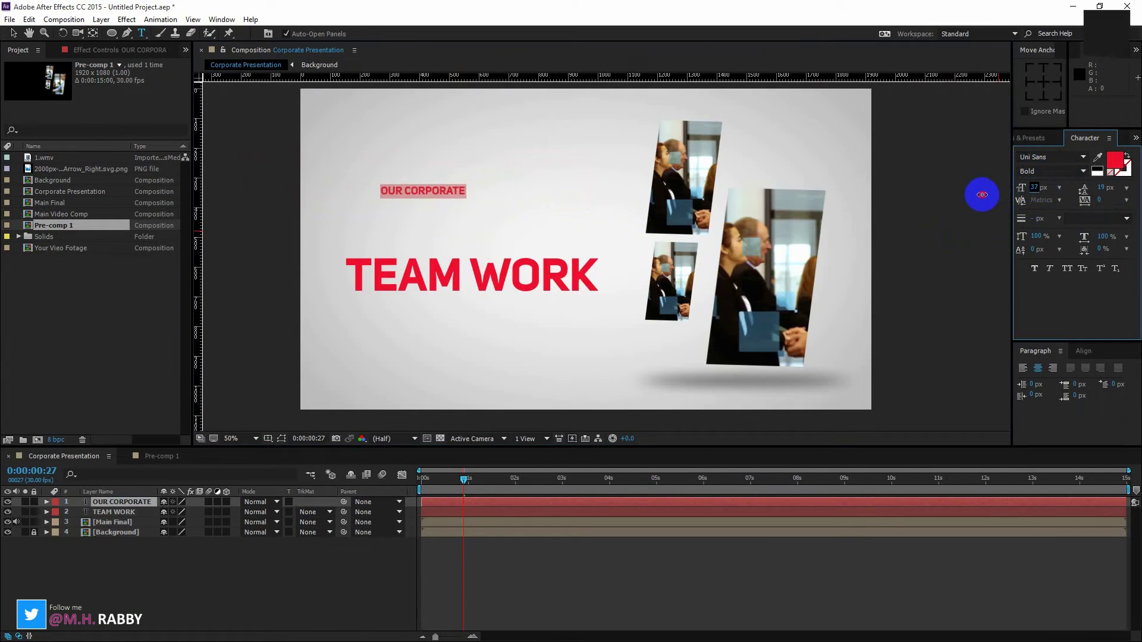
Step: Change the OUR CORPORATE text color to a slightly darker red and return to the Selection tool
{"action": "left_click", "coordinate": [1115, 159]}
{"action": "left_click_drag", "start_coordinate": [810, 293], "coordinate": [813, 298]}
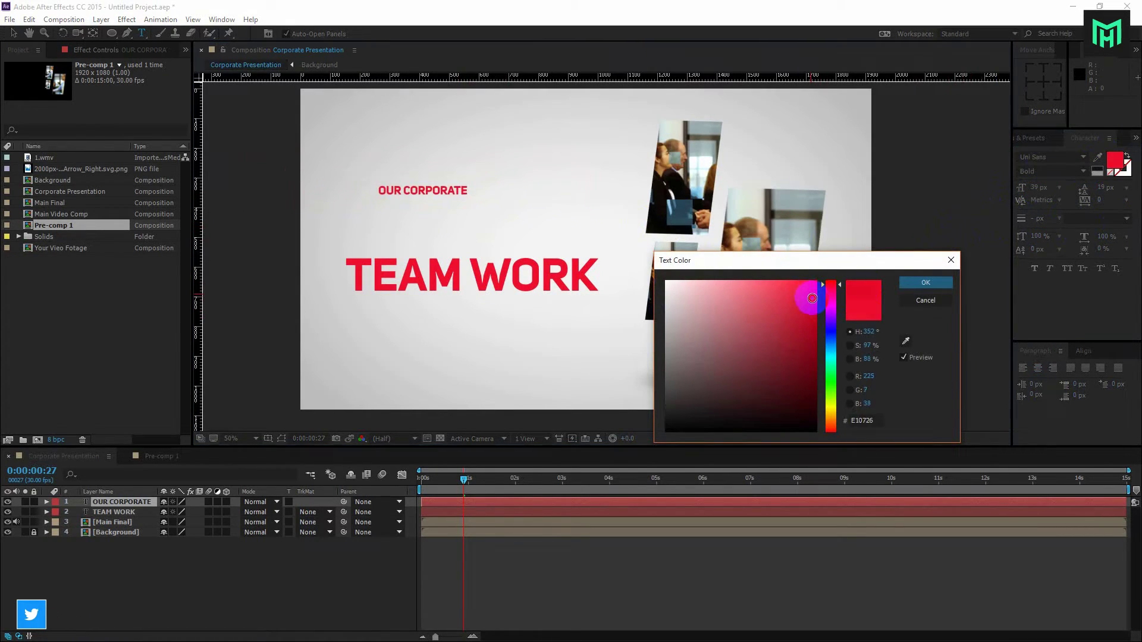
{"action": "left_click", "coordinate": [908, 285]}
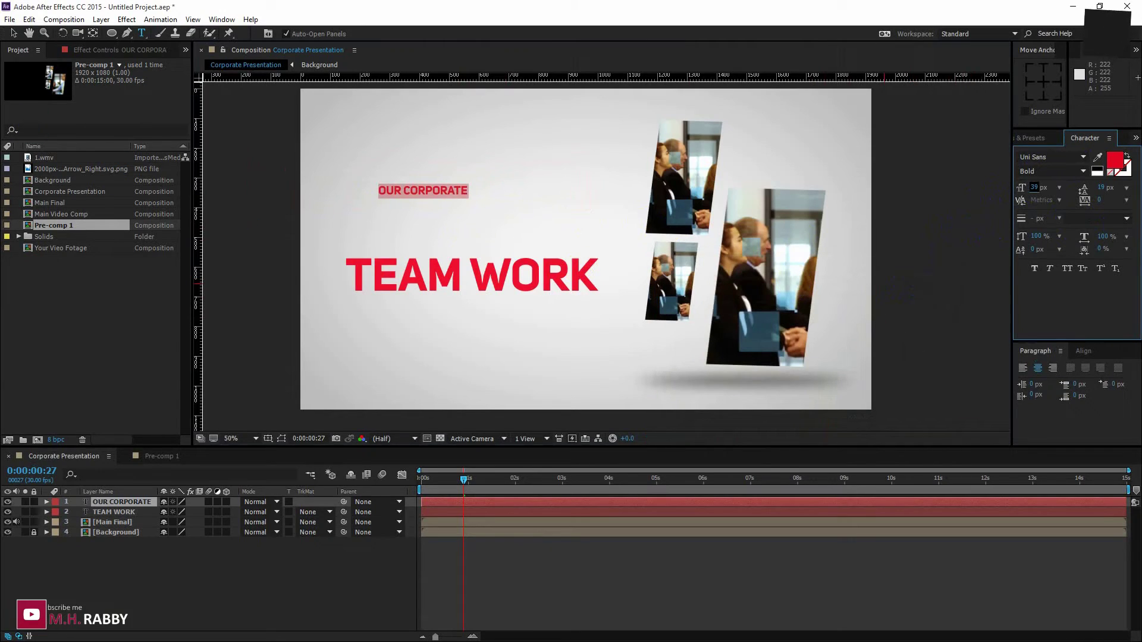
{"action": "left_click", "coordinate": [14, 34]}
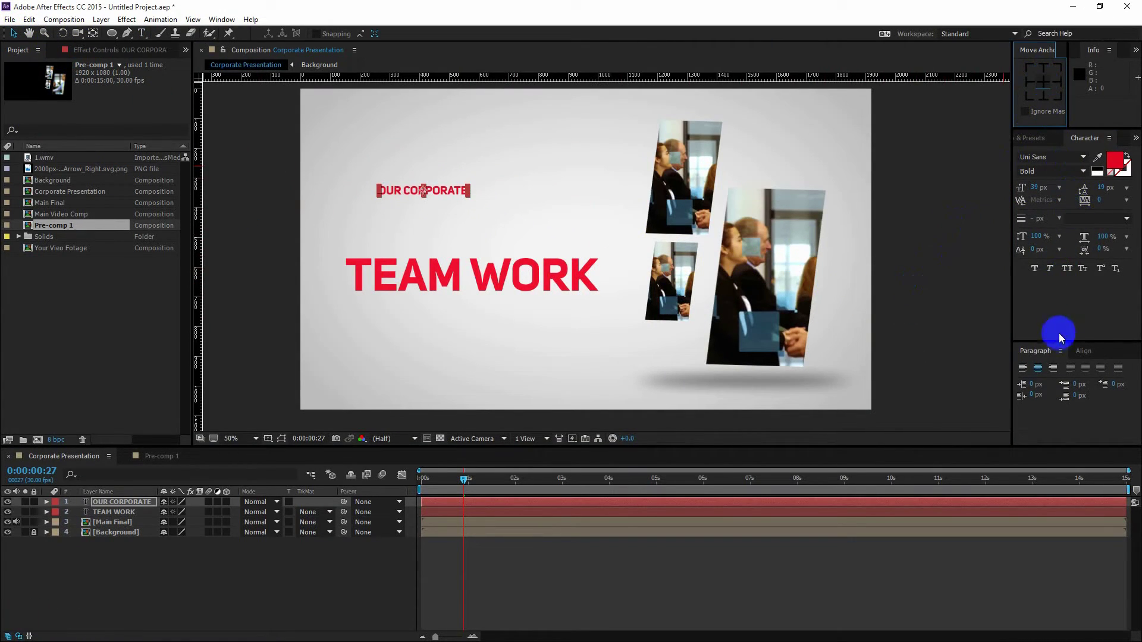
Step: Center both text layers horizontally in the composition and move OUR CORPORATE straight down to sit just above TEAM WORK
{"action": "left_click", "coordinate": [1083, 351]}
{"action": "left_click", "coordinate": [1045, 381]}
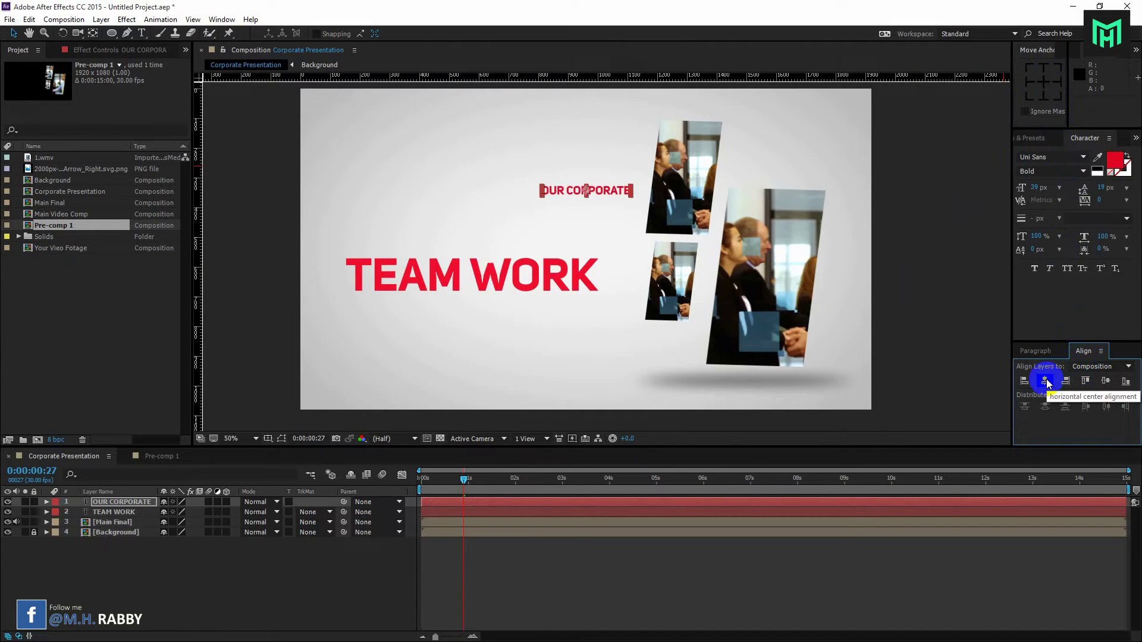
{"action": "left_click", "coordinate": [536, 290]}
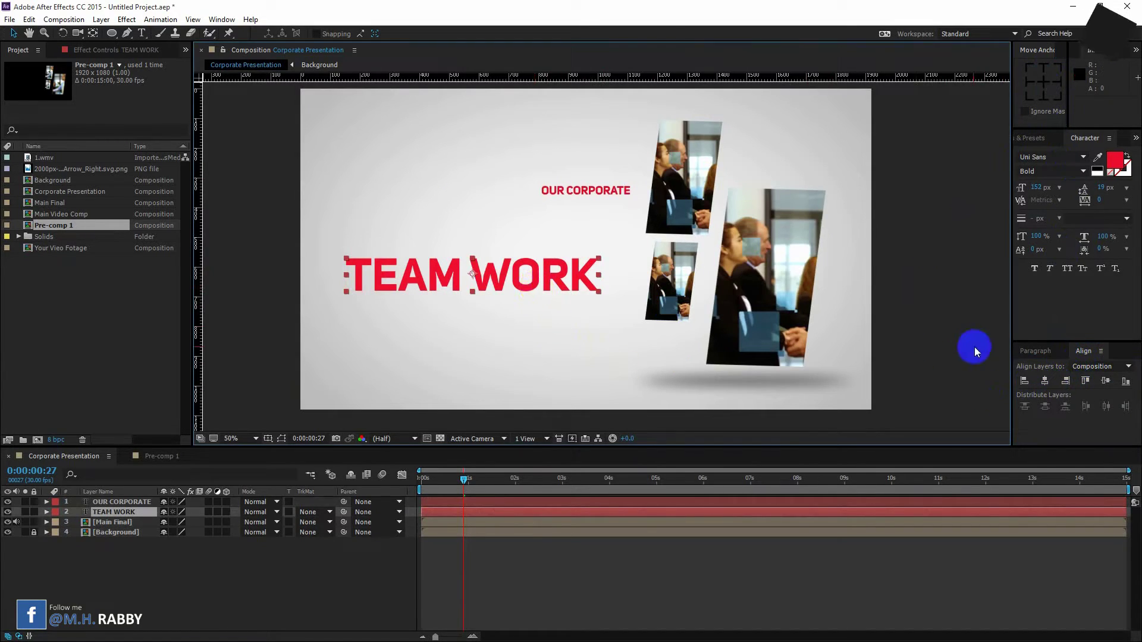
{"action": "left_click", "coordinate": [1045, 381]}
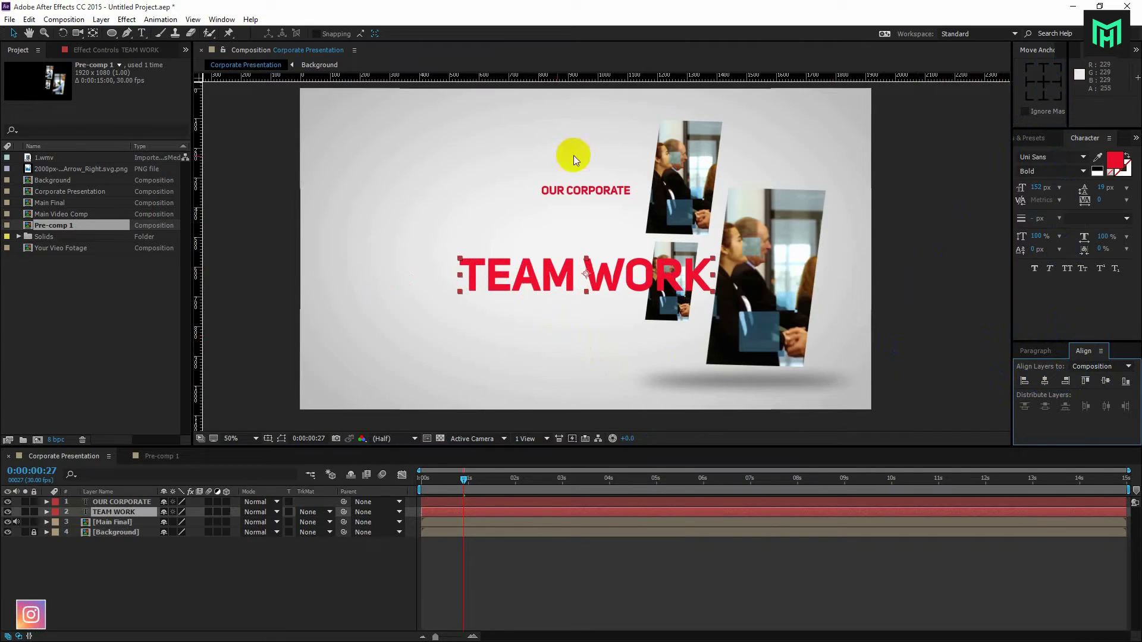
{"action": "left_click", "coordinate": [579, 196]}
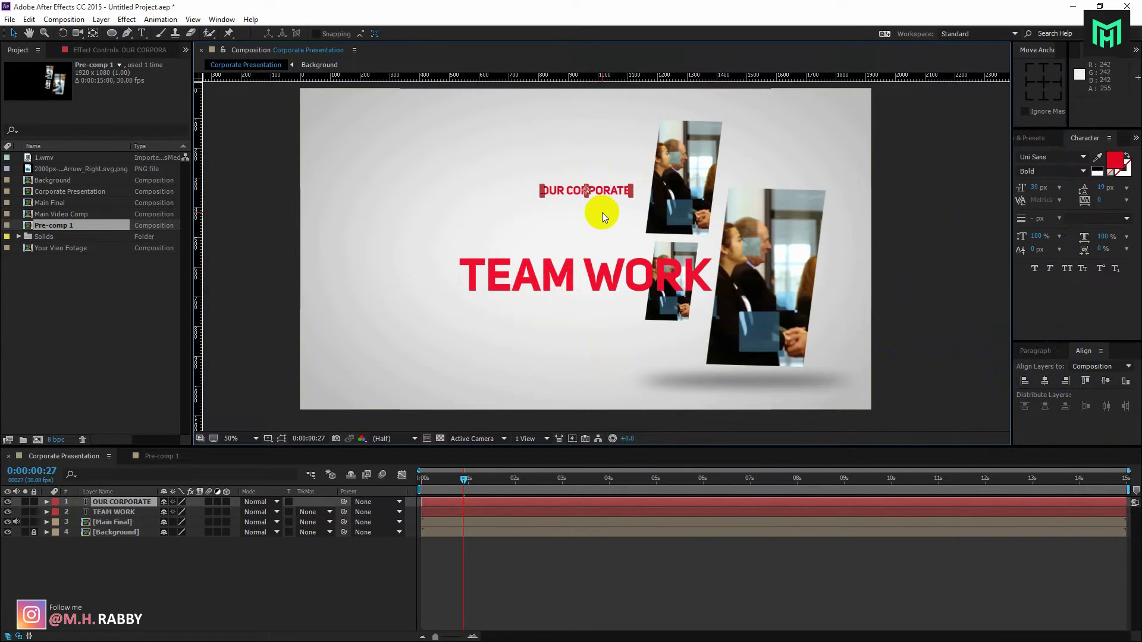
{"action": "left_click_drag", "start_coordinate": [594, 191], "coordinate": [601, 248]}
{"action": "left_click_drag", "start_coordinate": [548, 208], "coordinate": [604, 292]}
{"action": "key", "text": "ctrl+z"}
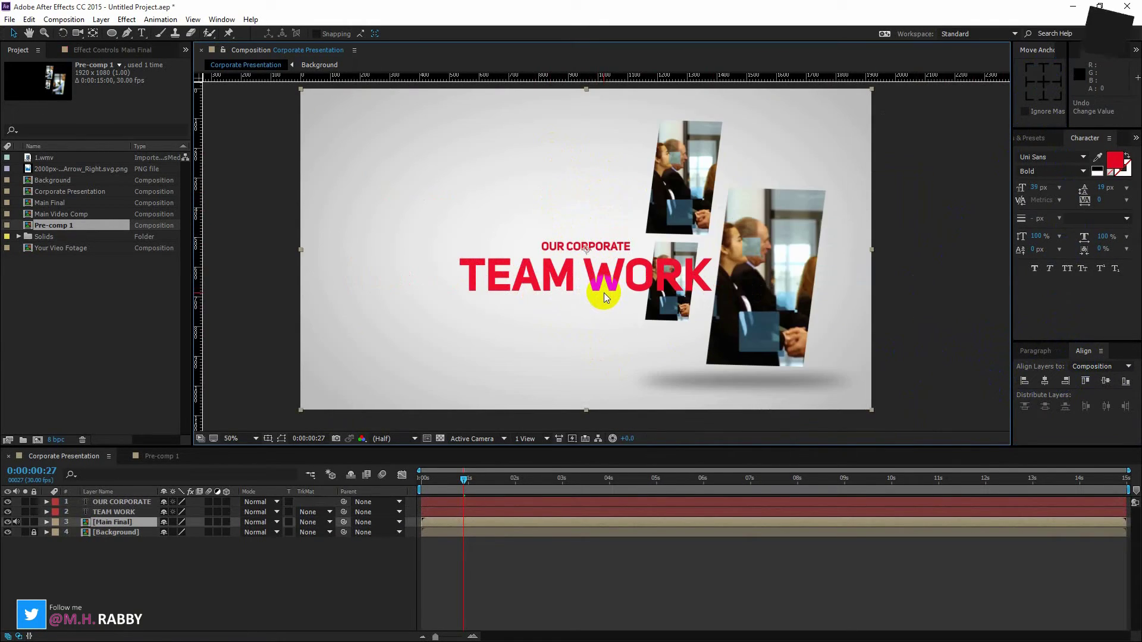
Step: Move both text layers together beside the parallelograms, with TEAM WORK at about 560, 678, and lock the Main Final layer
{"action": "left_click", "coordinate": [115, 512]}
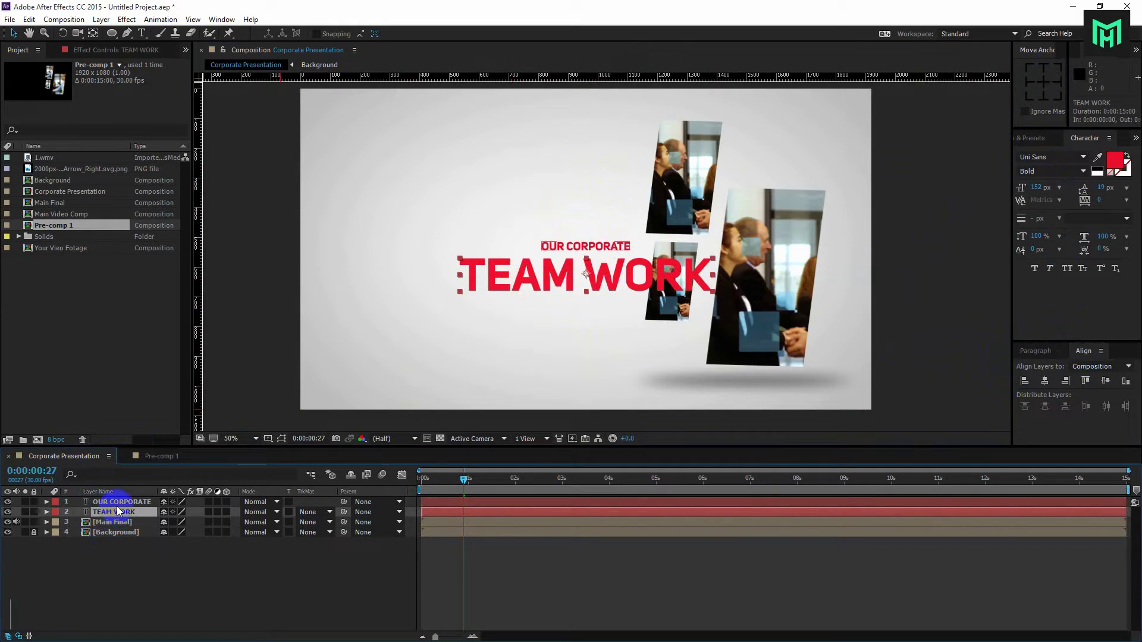
{"action": "left_click", "coordinate": [116, 502], "text": "shift"}
{"action": "left_click_drag", "start_coordinate": [587, 279], "coordinate": [486, 288]}
{"action": "left_click", "coordinate": [486, 343]}
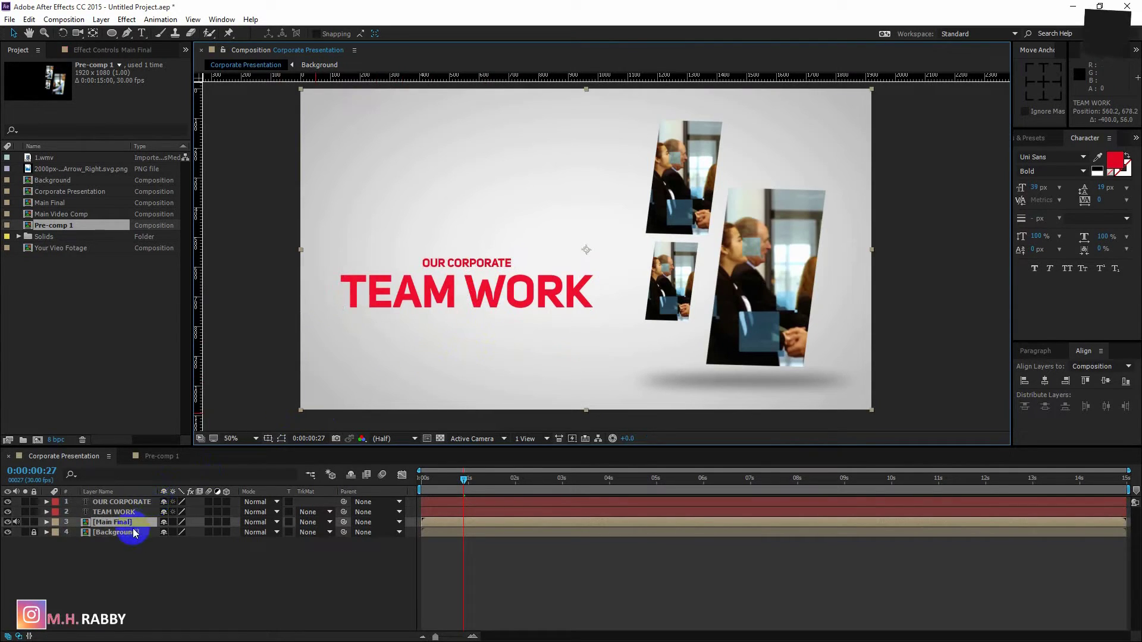
{"action": "left_click_drag", "start_coordinate": [34, 523], "coordinate": [34, 532]}
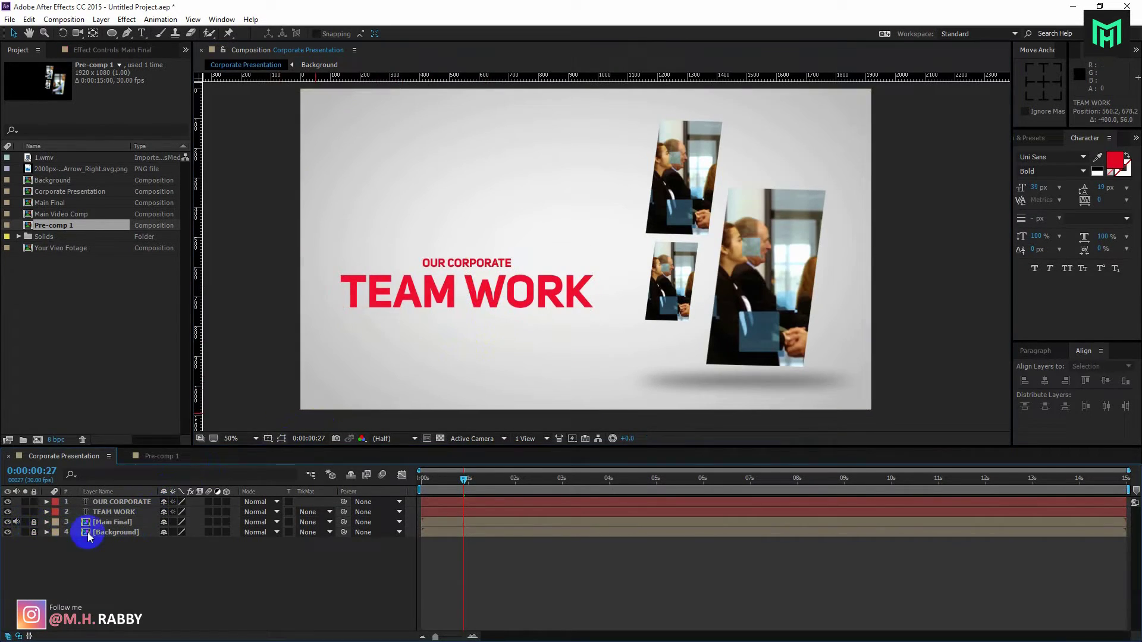
Step: Create a new 1920 x 1080 px dark gray solid in the Corporate Presentation composition
{"action": "left_click", "coordinate": [115, 512]}
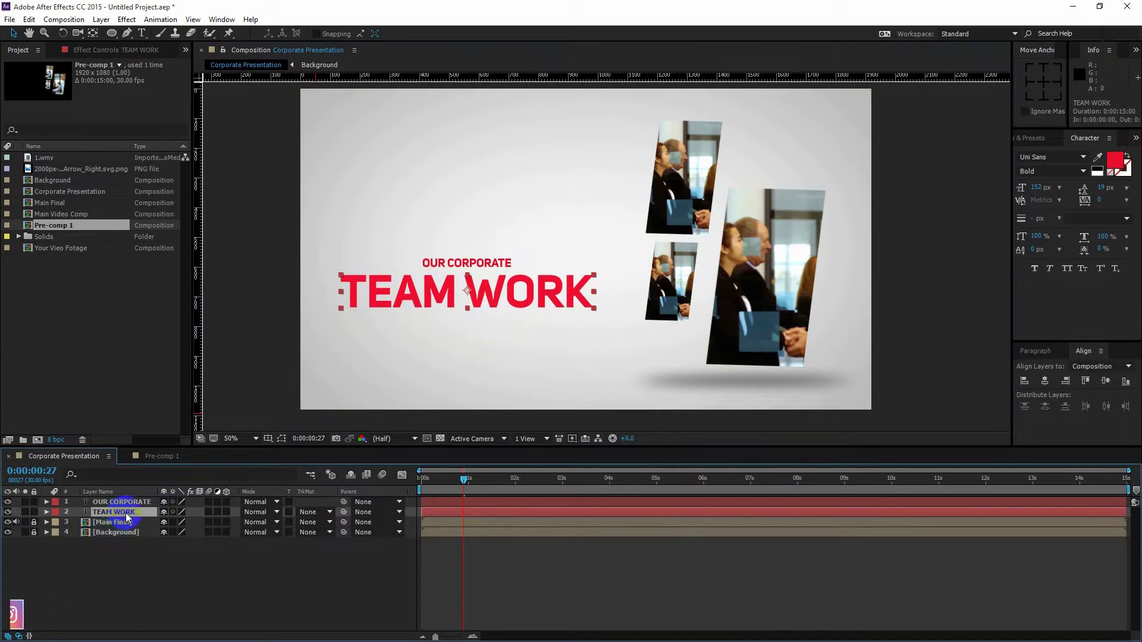
{"action": "left_click", "coordinate": [131, 552]}
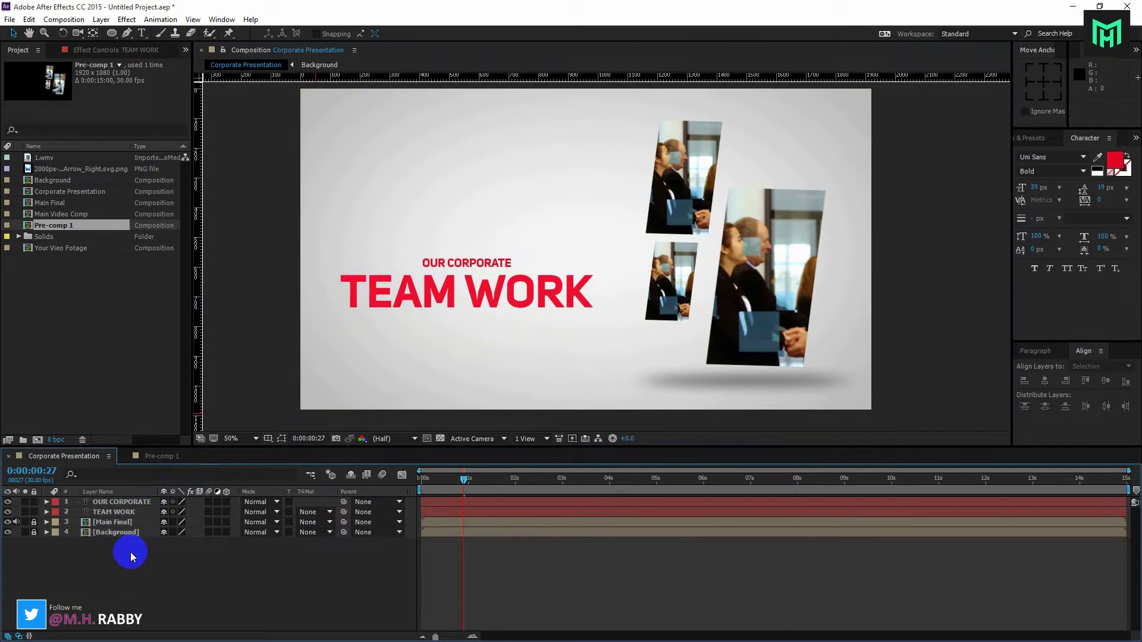
{"action": "right_click", "coordinate": [131, 552]}
{"action": "mouse_move", "coordinate": [162, 440]}
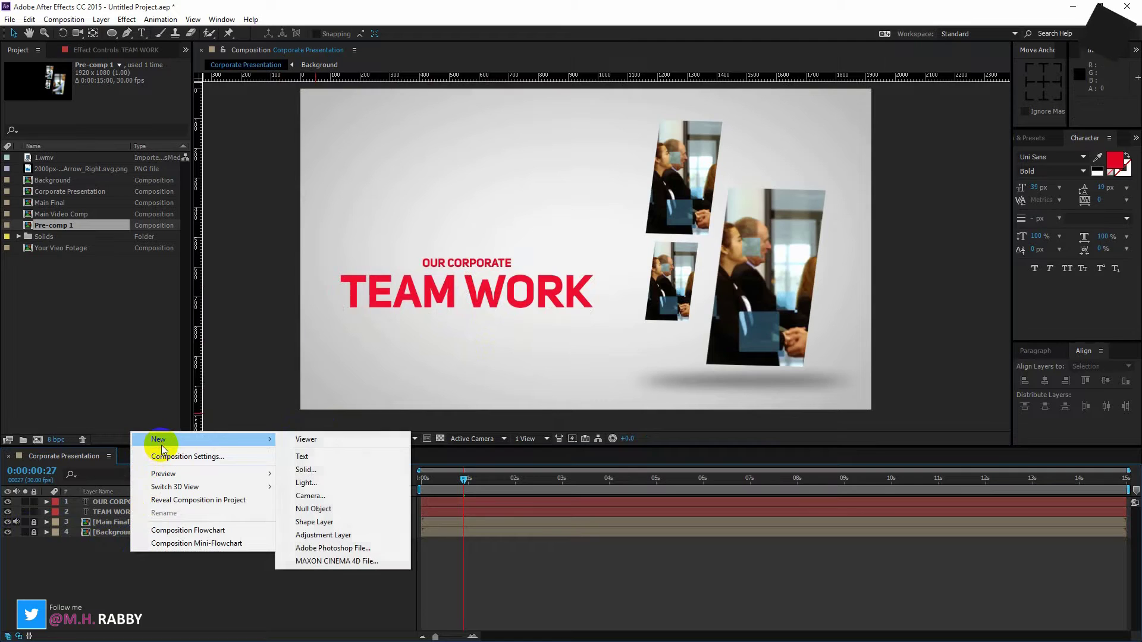
{"action": "left_click", "coordinate": [333, 469]}
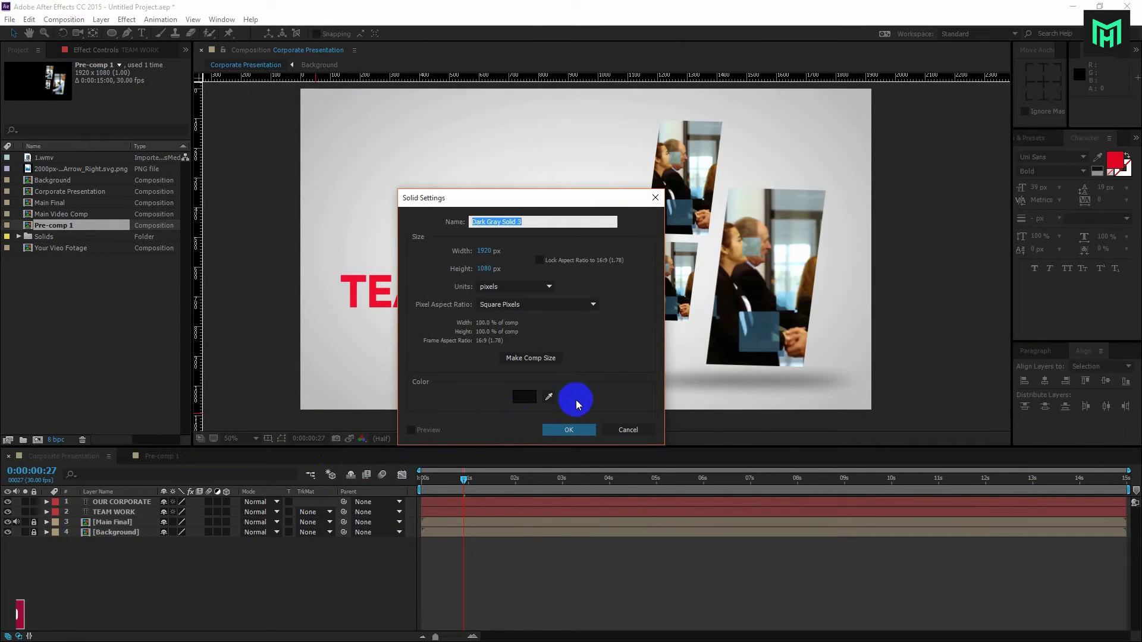
{"action": "left_click", "coordinate": [565, 430]}
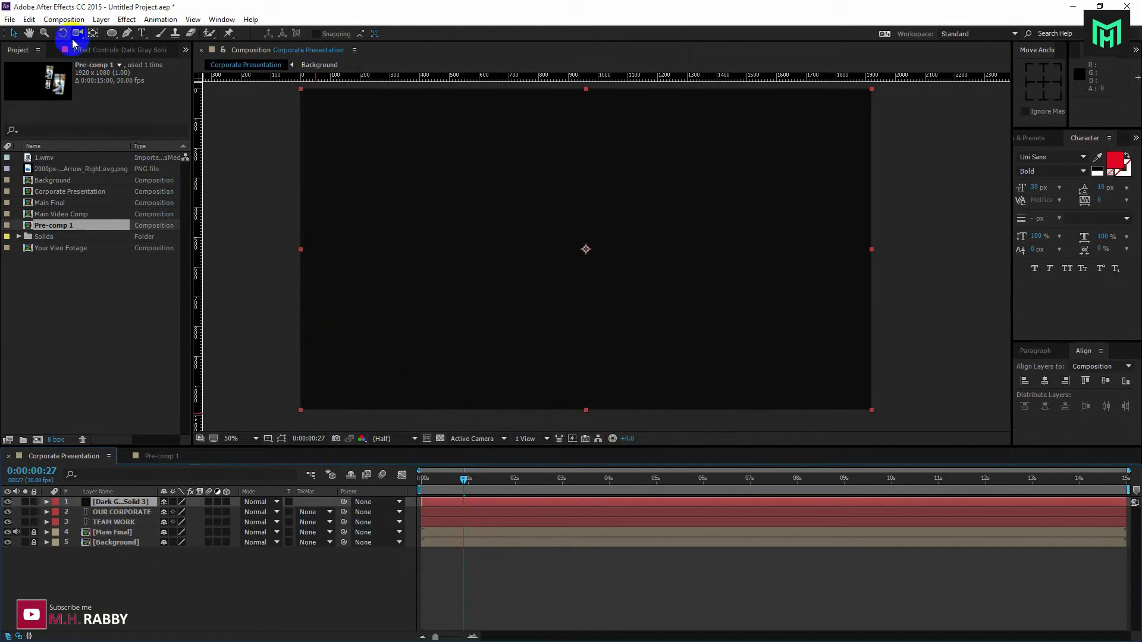
Step: Draw a thin, wide elliptical mask on the dark gray solid and move the ellipse just below TEAM WORK
{"action": "left_click", "coordinate": [112, 33]}
{"action": "left_click_drag", "start_coordinate": [373, 290], "coordinate": [607, 308]}
{"action": "left_click", "coordinate": [13, 32]}
{"action": "left_click", "coordinate": [525, 304]}
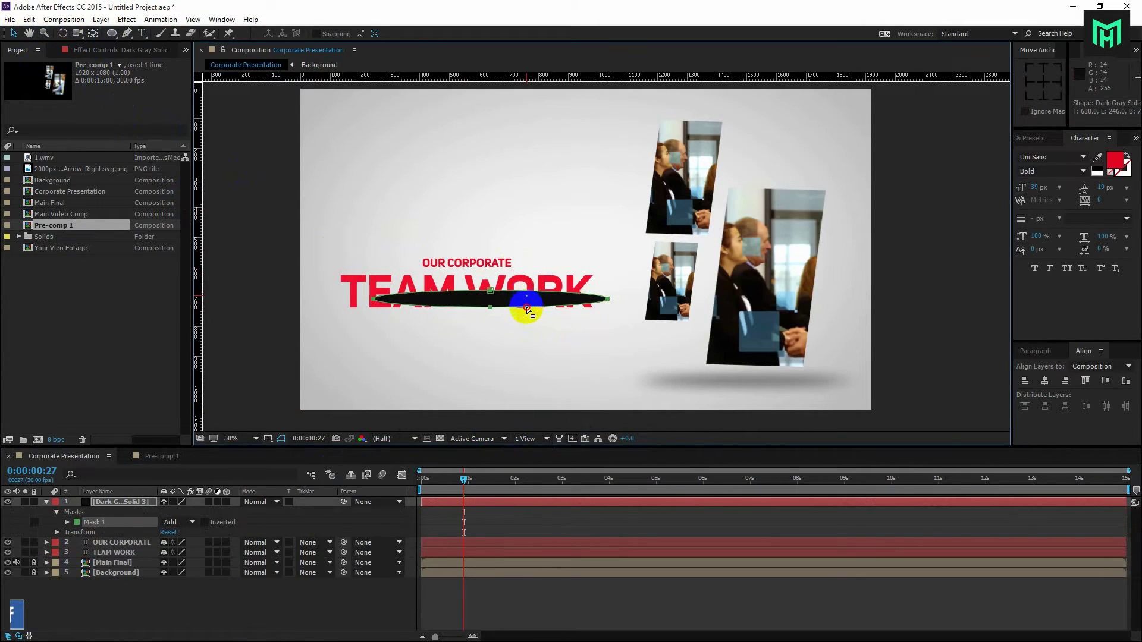
{"action": "left_click_drag", "start_coordinate": [513, 303], "coordinate": [523, 327]}
Step: Scale the ellipse around its centered anchor point to about 107 x 43% and place it at about 564, 788
{"action": "left_click", "coordinate": [1048, 82]}
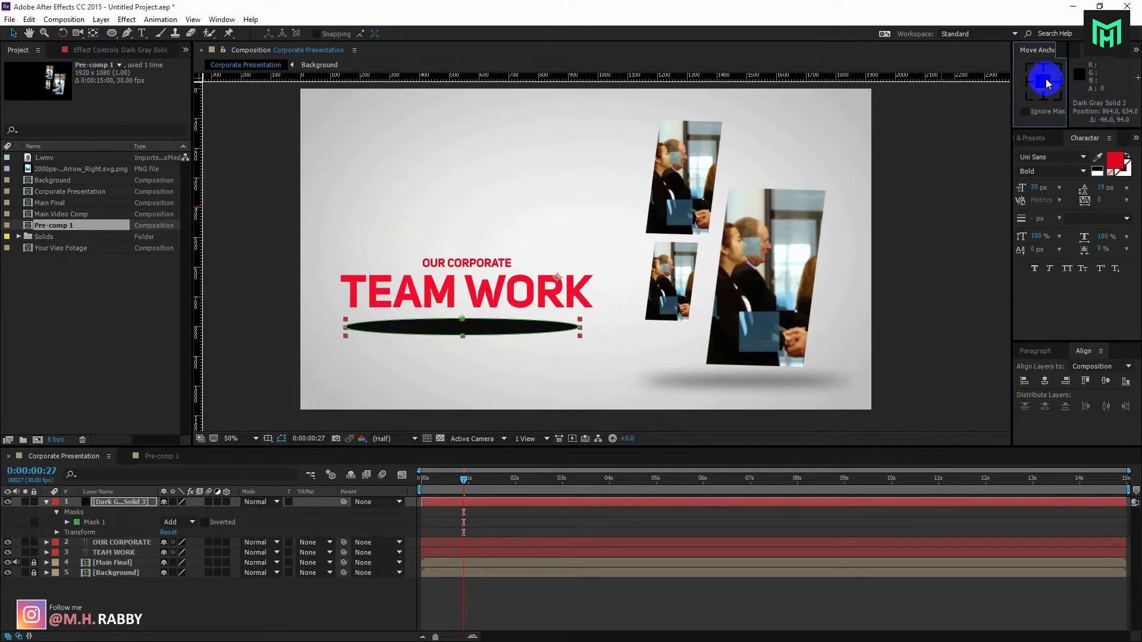
{"action": "left_click", "coordinate": [467, 328]}
{"action": "left_click_drag", "start_coordinate": [580, 338], "coordinate": [588, 335]}
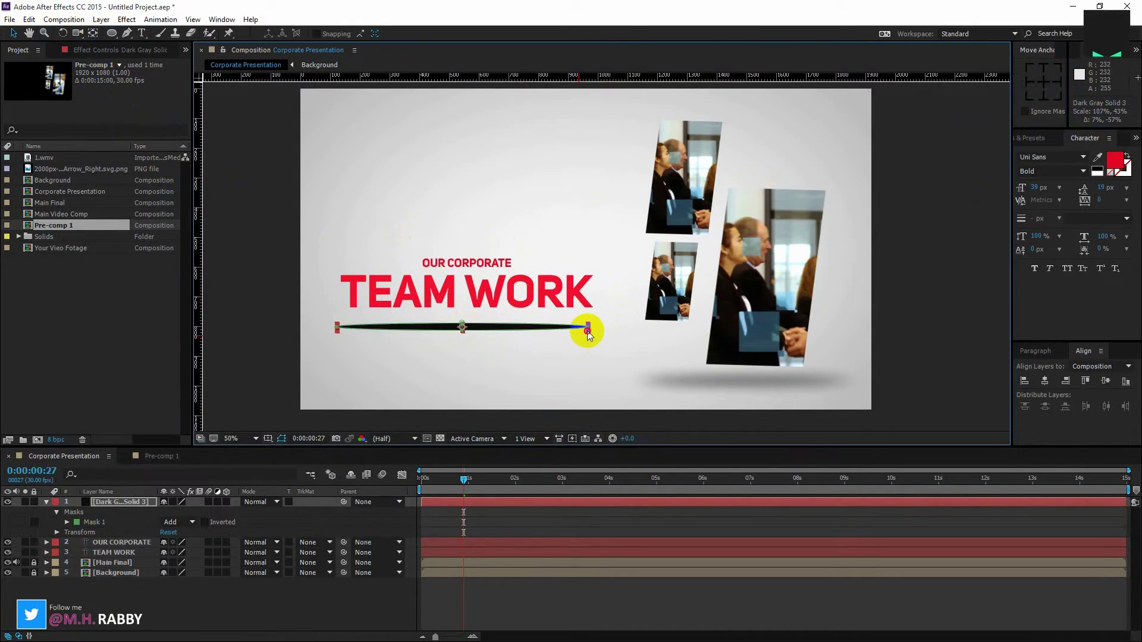
{"action": "left_click_drag", "start_coordinate": [503, 330], "coordinate": [510, 326]}
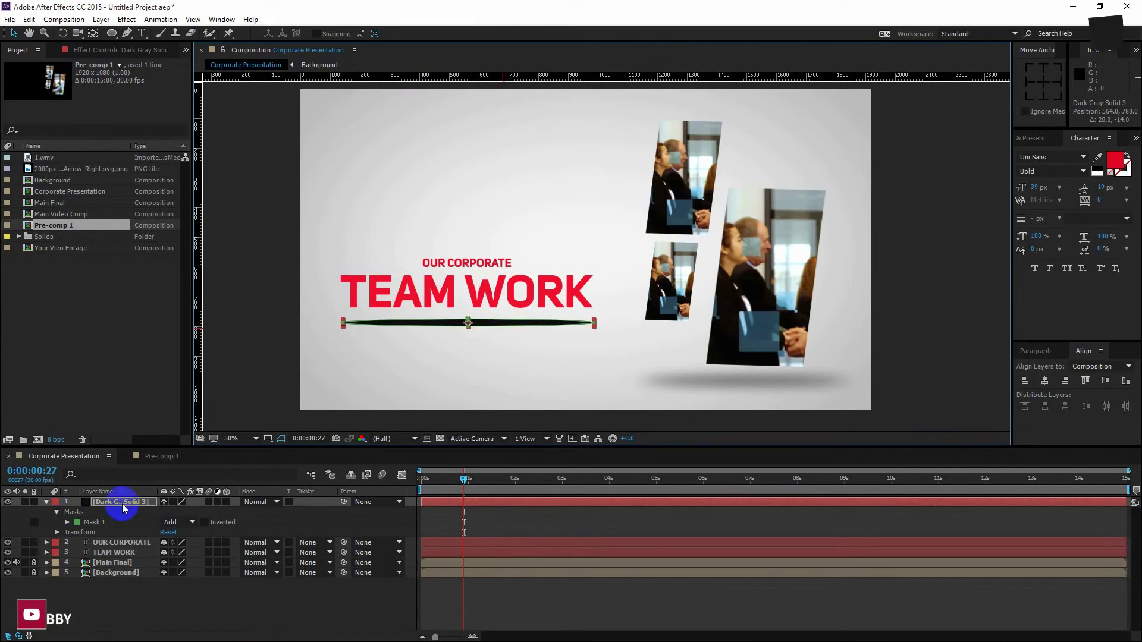
Step: Feather the ellipse mask by about 142 pixels and lower the dark gray solid's opacity to 59%
{"action": "left_click", "coordinate": [69, 523]}
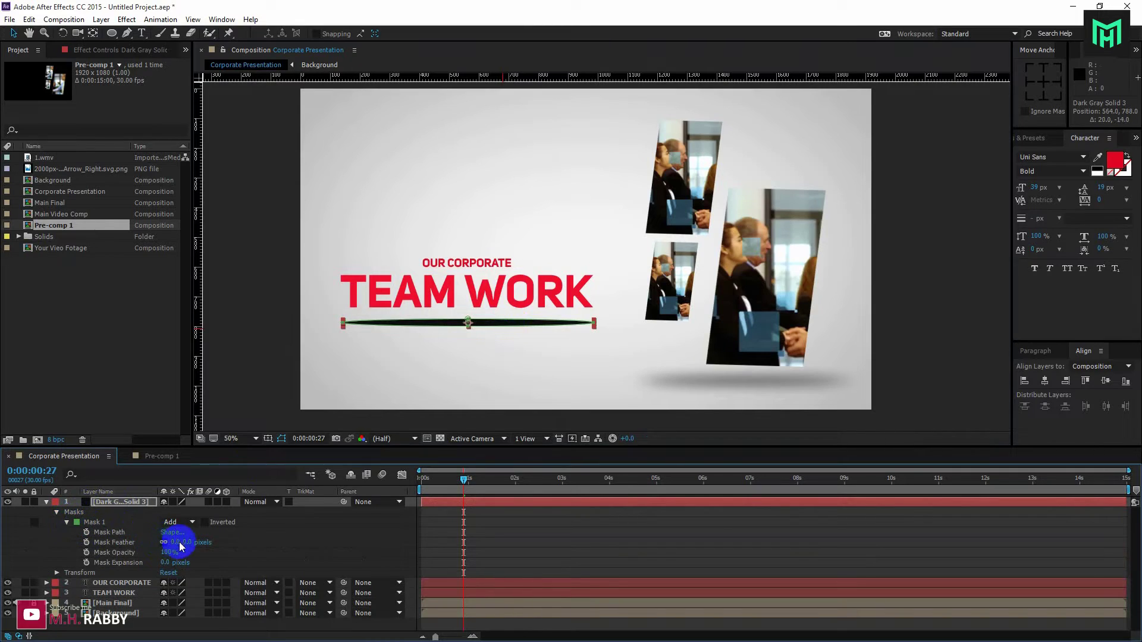
{"action": "left_click_drag", "start_coordinate": [185, 542], "coordinate": [274, 545]}
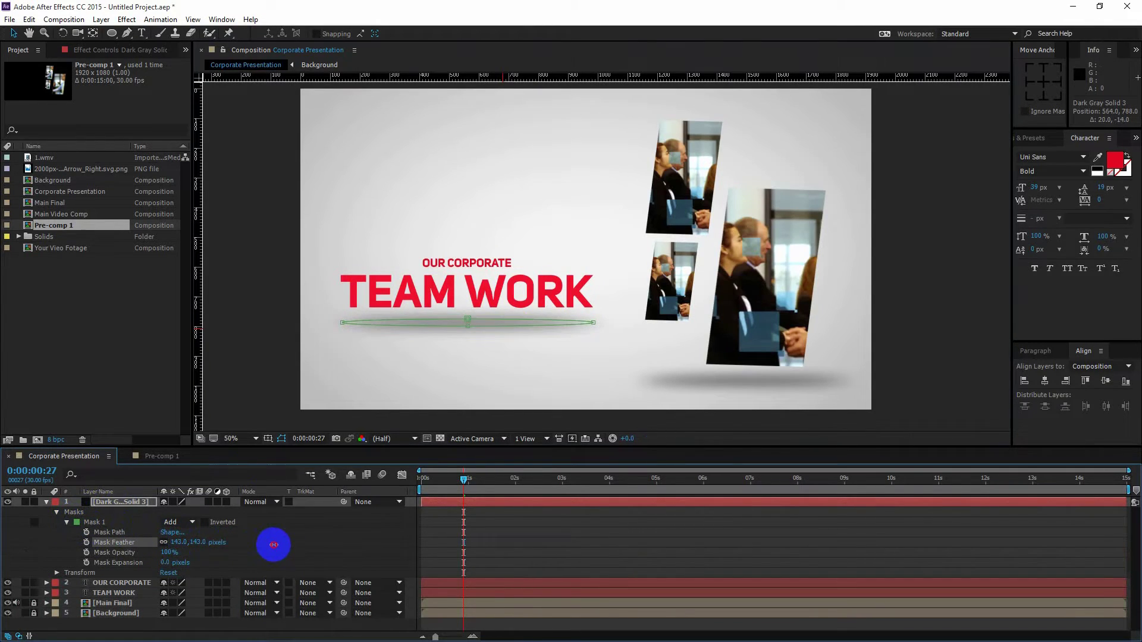
{"action": "left_click", "coordinate": [124, 503]}
{"action": "key", "text": "t"}
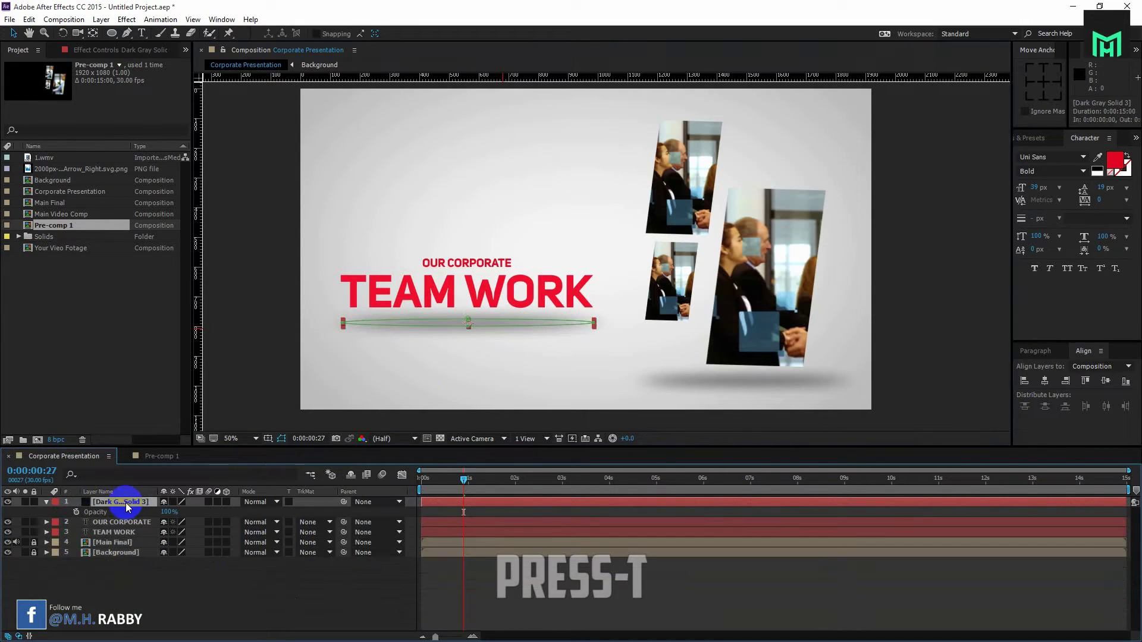
{"action": "left_click", "coordinate": [283, 440]}
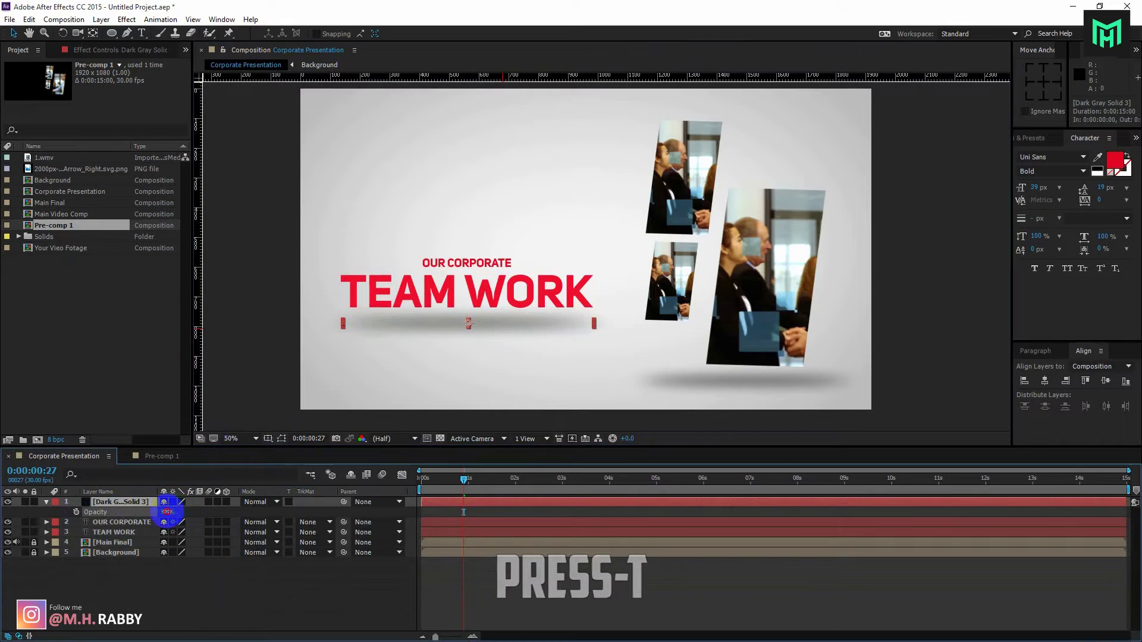
{"action": "left_click_drag", "start_coordinate": [170, 510], "coordinate": [151, 514]}
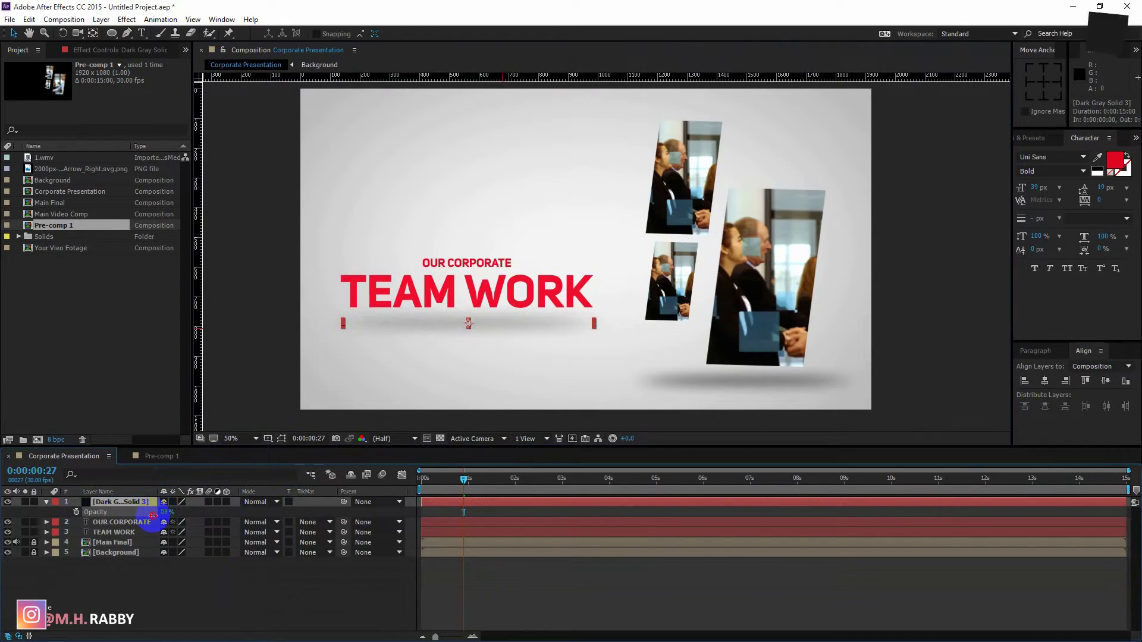
{"action": "left_click", "coordinate": [220, 568]}
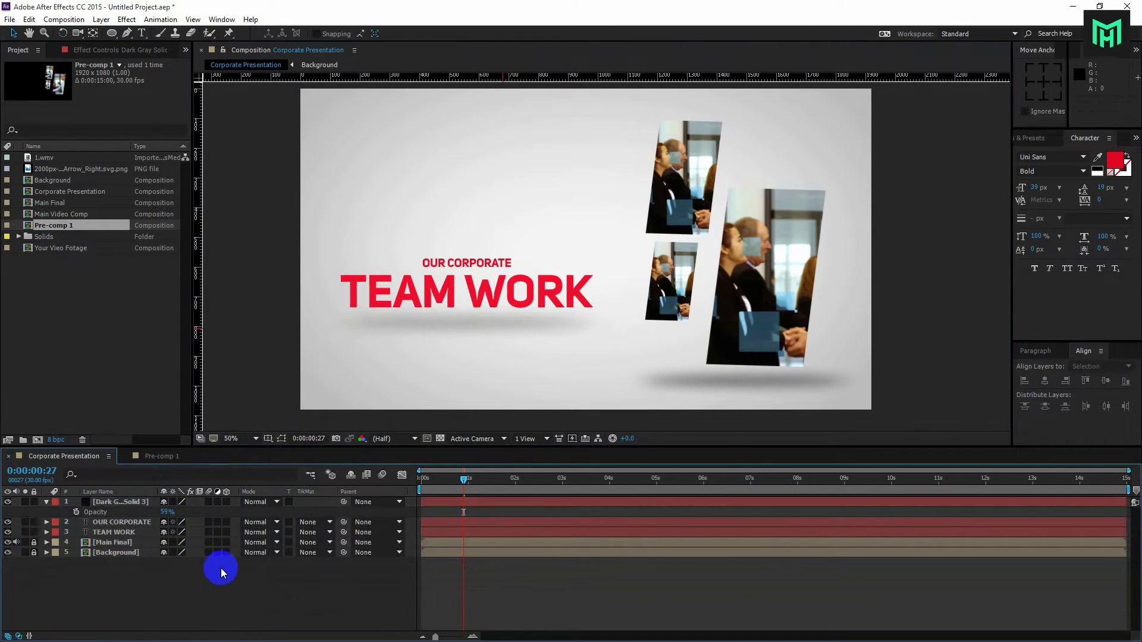
Step: Fine-tune the soft shadow's position to about 568, 790 so it sits centered under TEAM WORK
{"action": "left_click", "coordinate": [466, 321]}
{"action": "left_click_drag", "start_coordinate": [499, 323], "coordinate": [496, 325]}
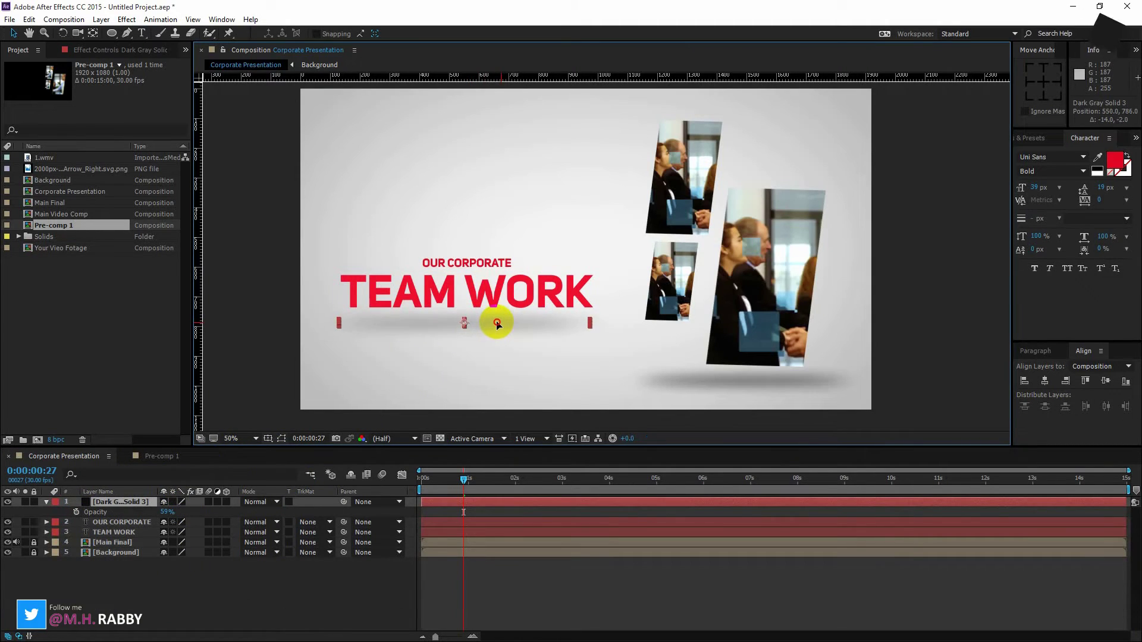
{"action": "left_click", "coordinate": [199, 595]}
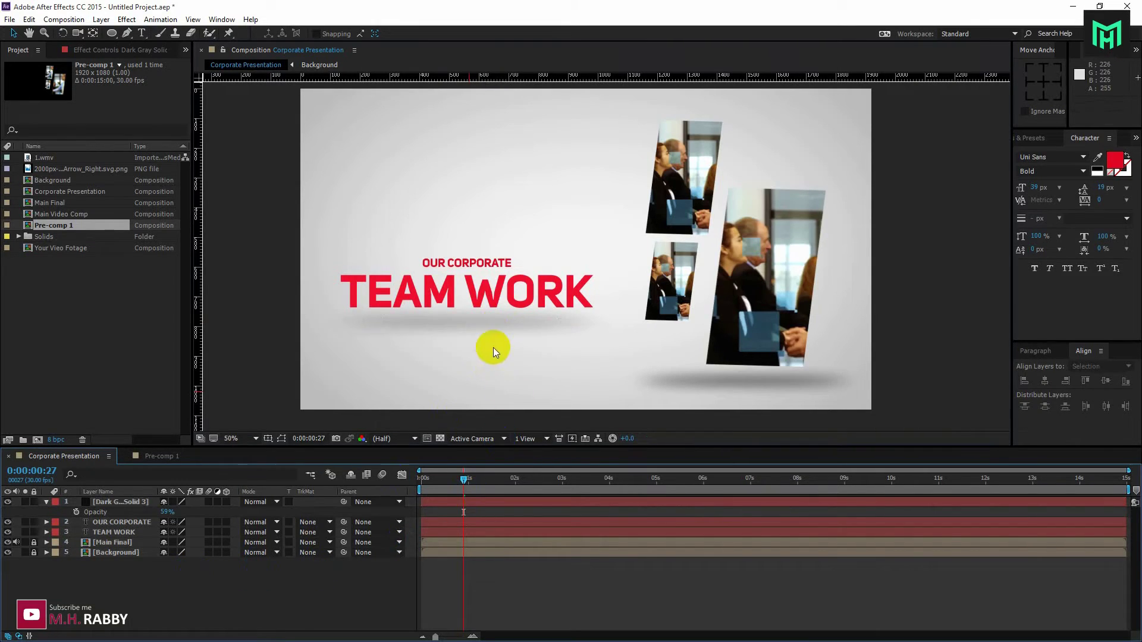
{"action": "left_click", "coordinate": [486, 320]}
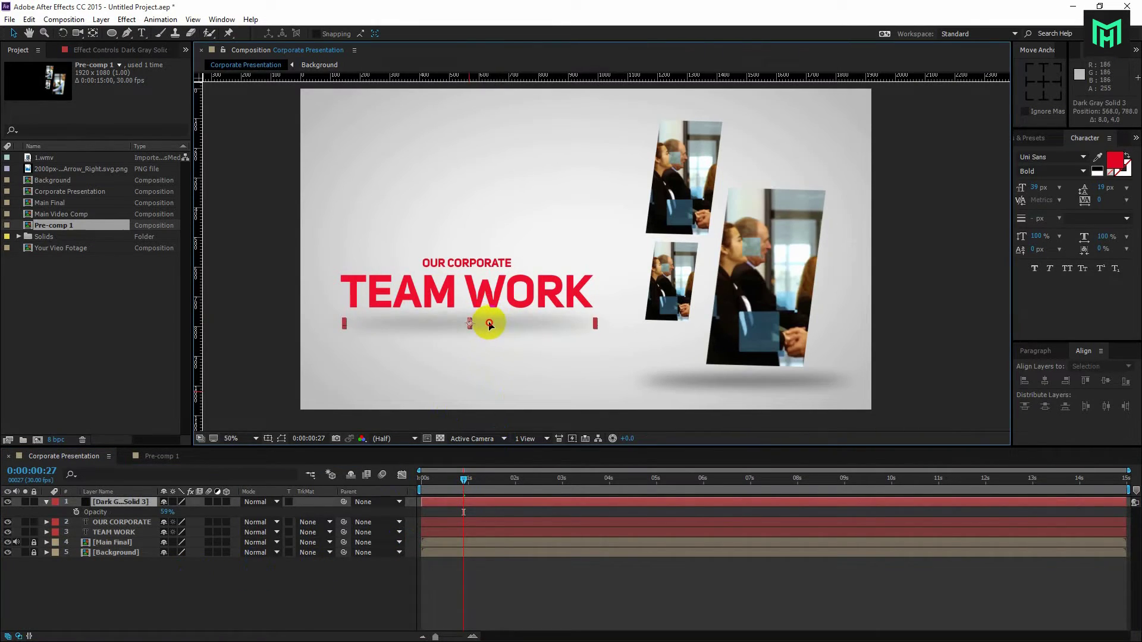
{"action": "left_click", "coordinate": [270, 602]}
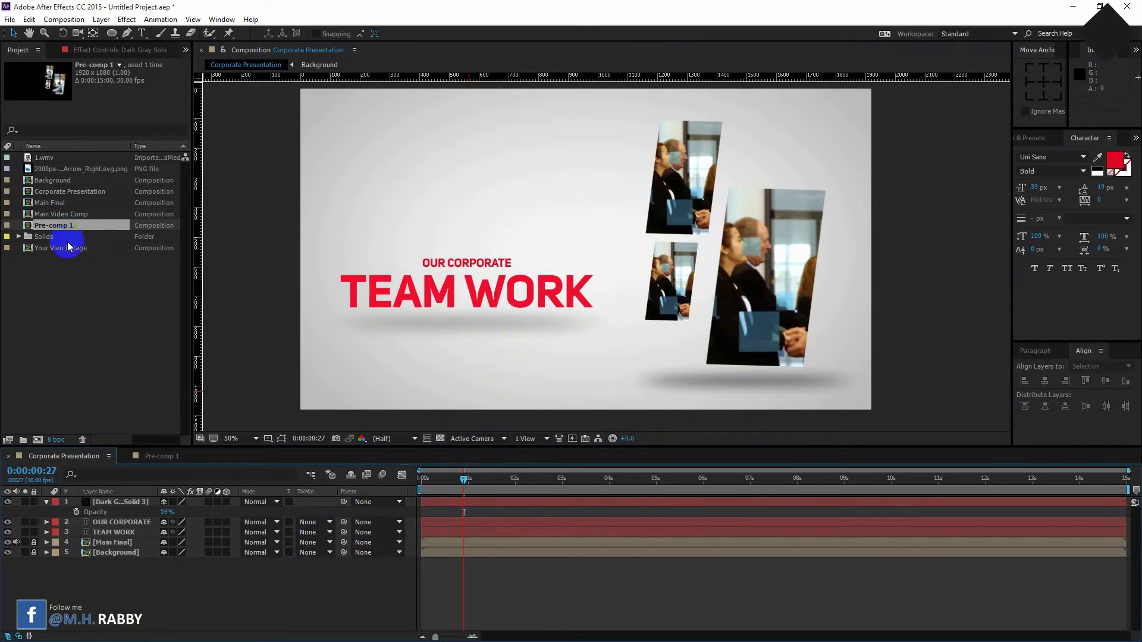
Step: Add the red arrow PNG as the top layer of the Corporate Presentation composition and hide it
{"action": "left_click", "coordinate": [49, 169]}
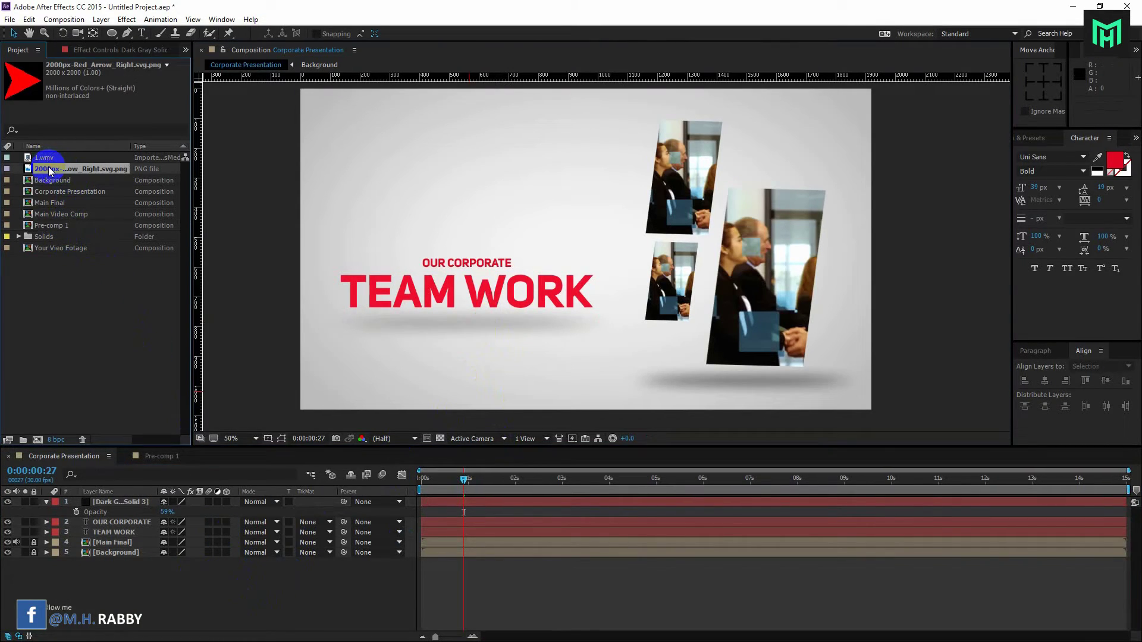
{"action": "left_click_drag", "start_coordinate": [55, 172], "coordinate": [101, 503]}
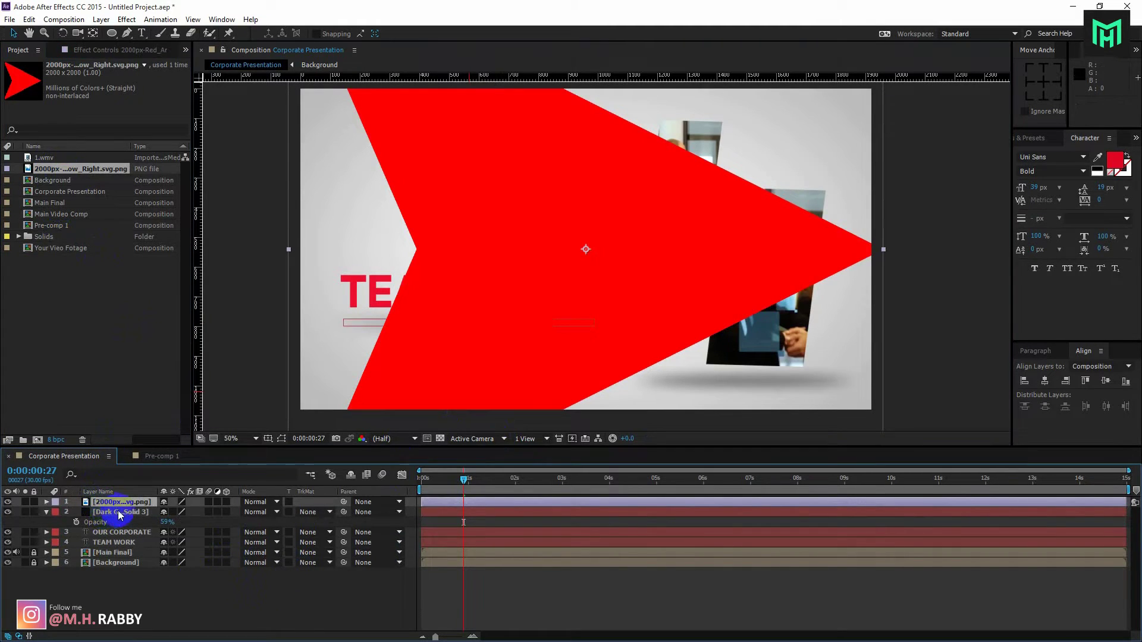
{"action": "left_click", "coordinate": [7, 502]}
Step: Pre-compose the shadow solid, OUR CORPORATE and TEAM WORK layers as Main TEXT, moving all attributes, and lock the resulting layer
{"action": "left_click", "coordinate": [113, 513]}
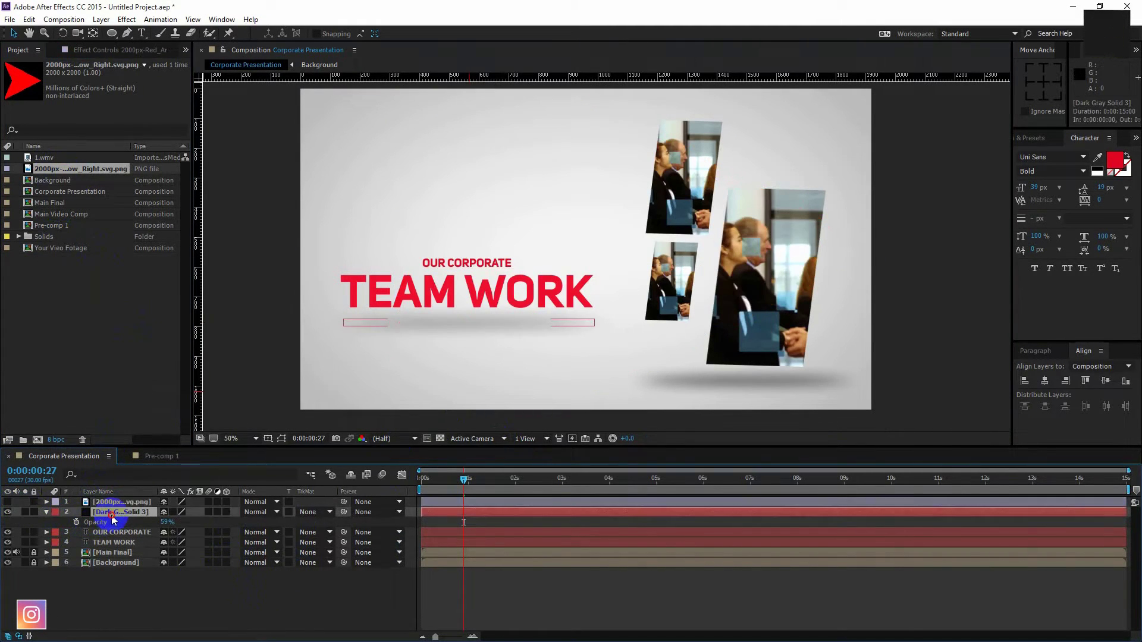
{"action": "left_click", "coordinate": [111, 533]}
{"action": "left_click", "coordinate": [115, 543], "text": "shift"}
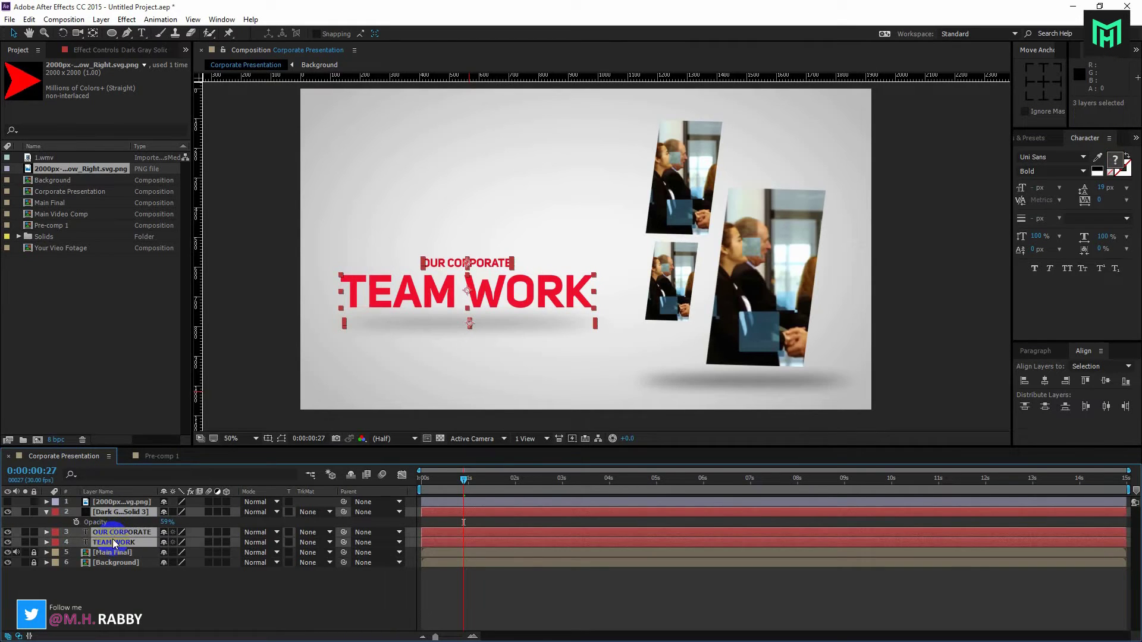
{"action": "right_click", "coordinate": [110, 540]}
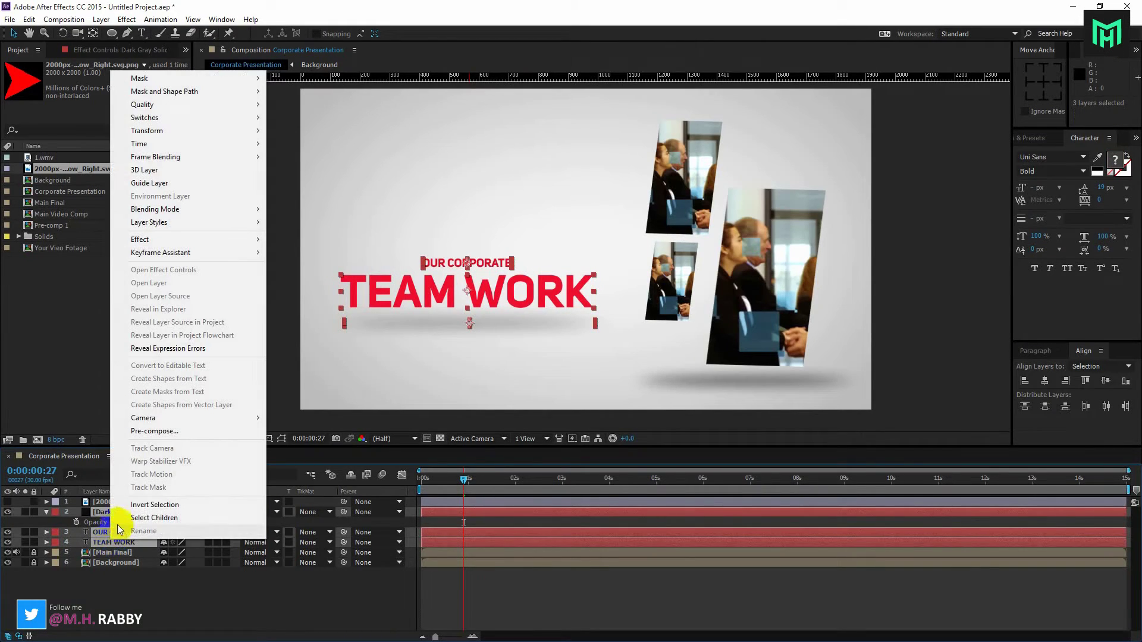
{"action": "left_click", "coordinate": [147, 432]}
{"action": "type", "text": "Main TEXT"}
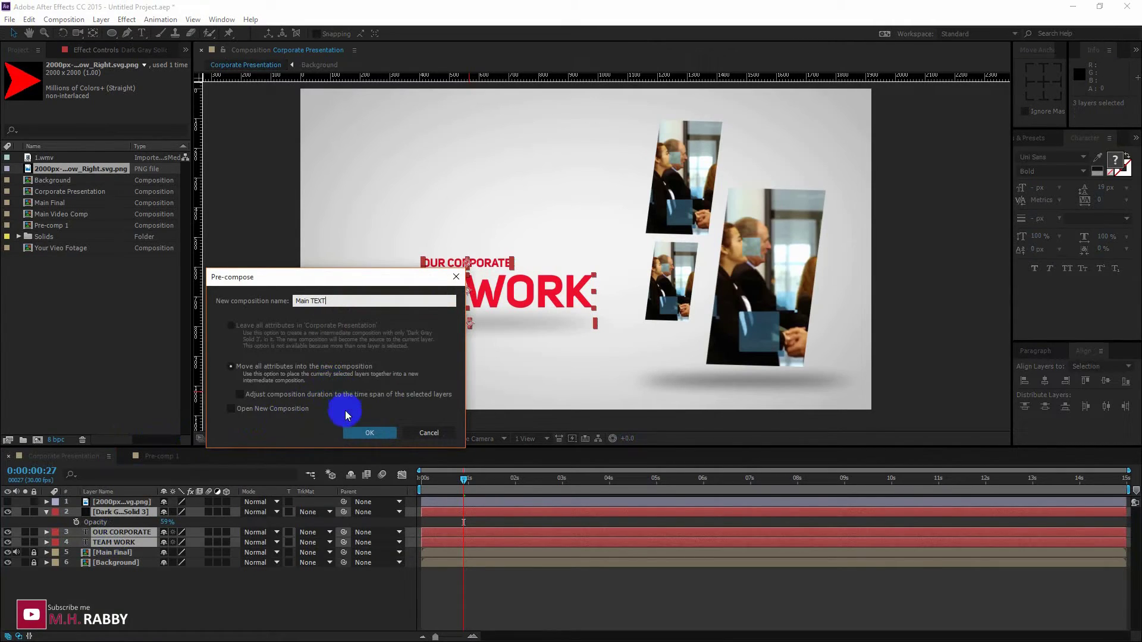
{"action": "left_click", "coordinate": [354, 432]}
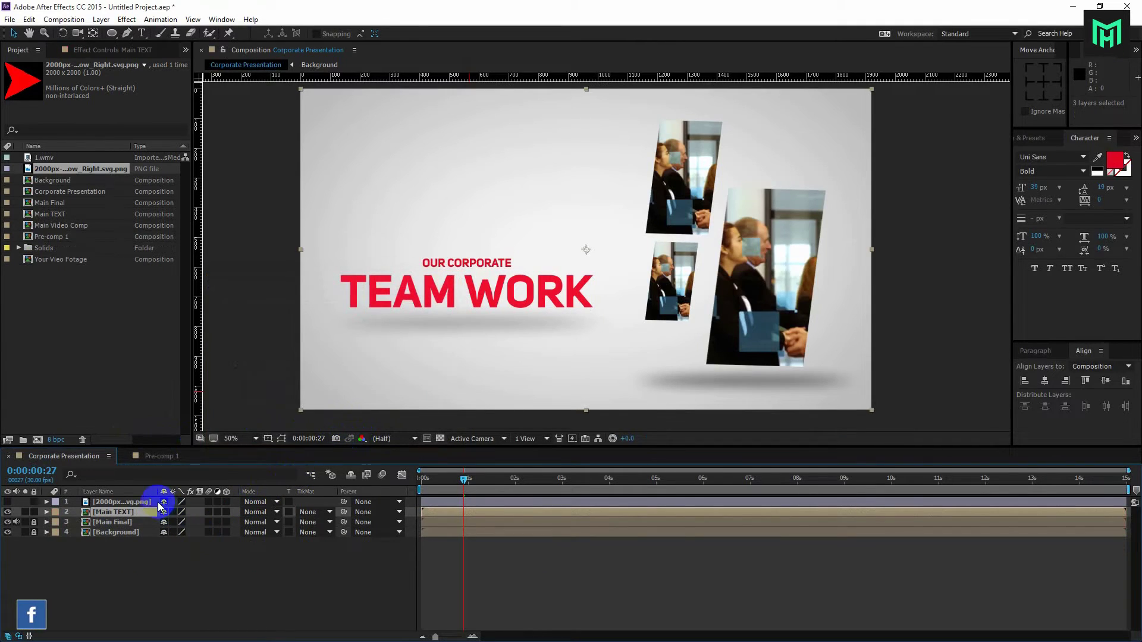
{"action": "left_click", "coordinate": [34, 512]}
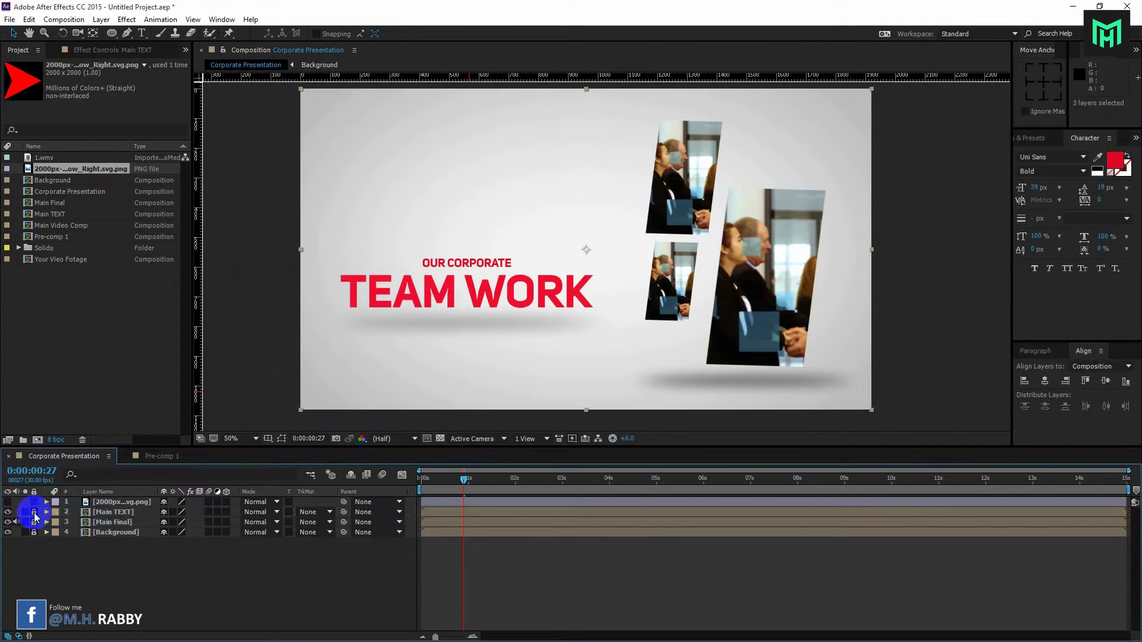
Step: Show the red arrow layer again and scale the arrow down to about 5%
{"action": "left_click", "coordinate": [125, 503]}
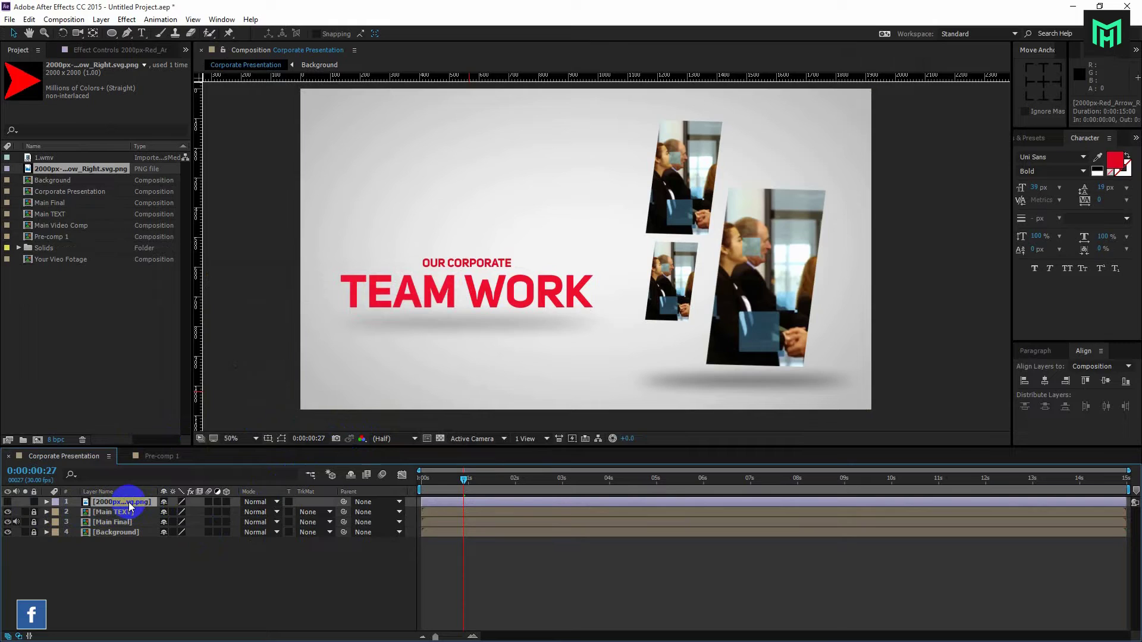
{"action": "left_click", "coordinate": [8, 503]}
{"action": "key", "text": "comma"}
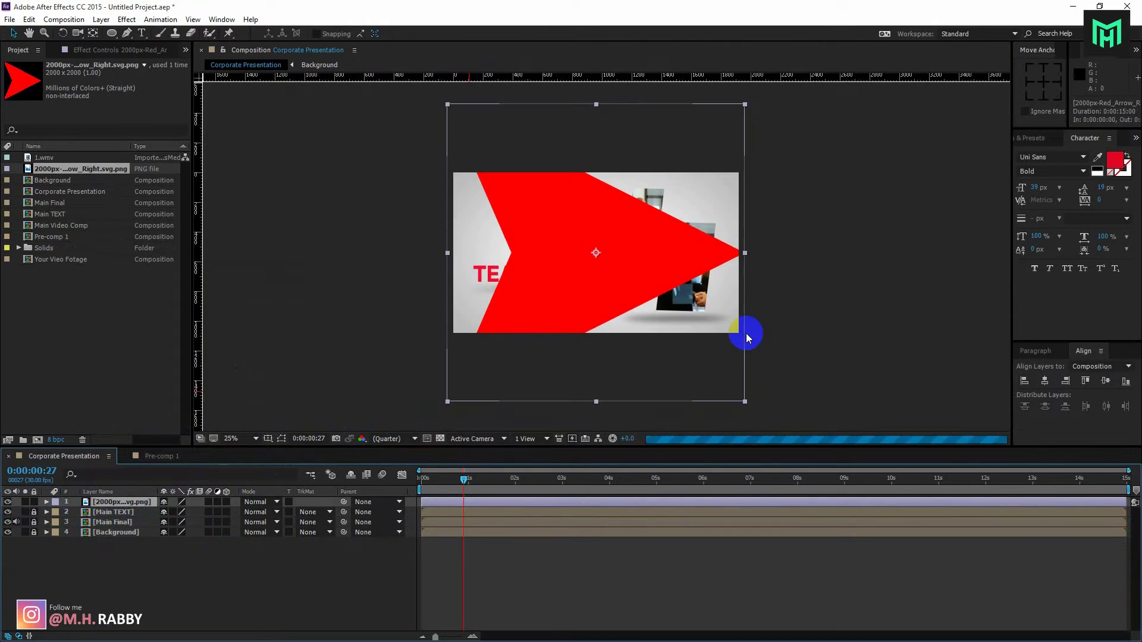
{"action": "left_click_drag", "start_coordinate": [744, 106], "coordinate": [604, 217]}
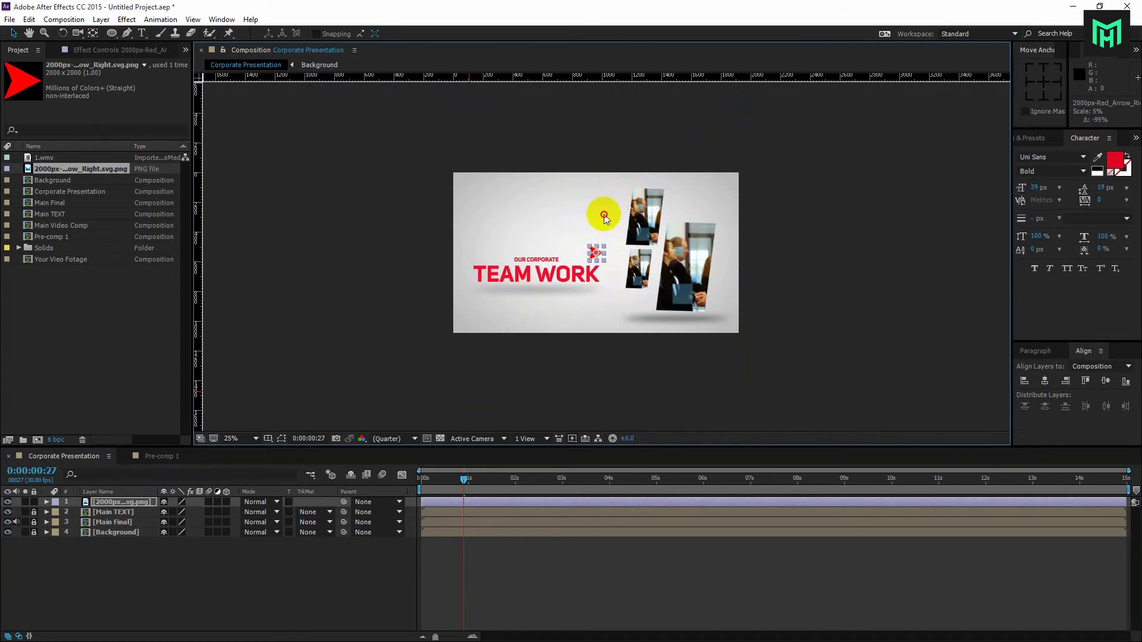
{"action": "left_click", "coordinate": [794, 269]}
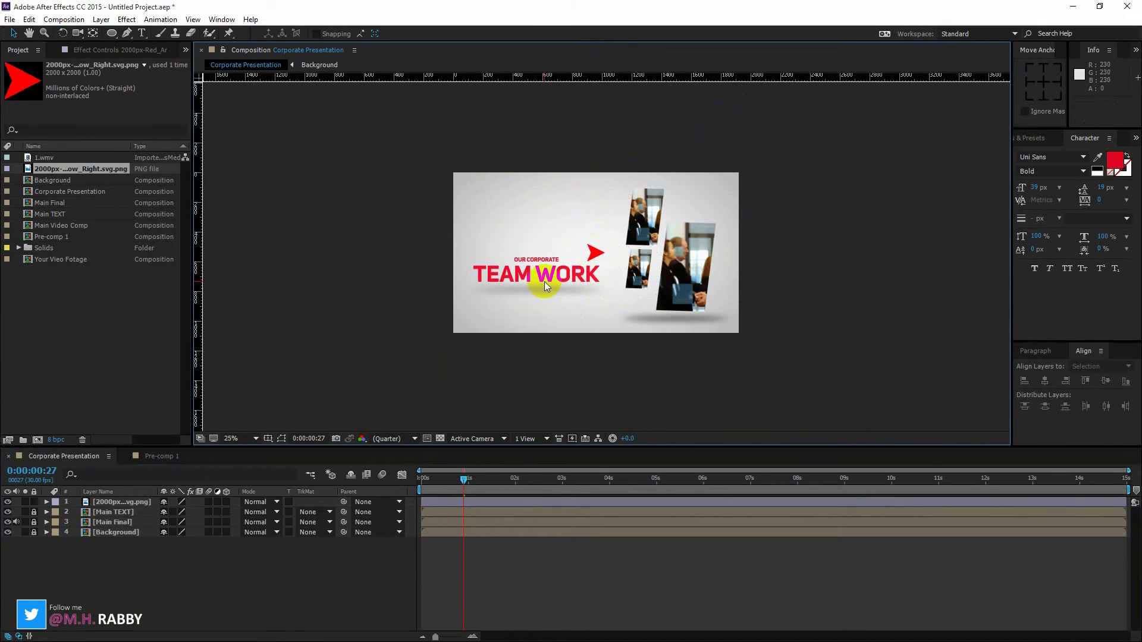
Step: Move the red arrow below the start of TEAM WORK, at about 224, 932
{"action": "scroll", "coordinate": [544, 281], "scroll_direction": "up", "scroll_amount": 4}
{"action": "left_click_drag", "start_coordinate": [530, 307], "coordinate": [619, 281]}
{"action": "key", "text": "space"}
{"action": "left_click_drag", "start_coordinate": [493, 292], "coordinate": [472, 287]}
{"action": "scroll", "coordinate": [528, 285], "scroll_direction": "down", "scroll_amount": 4}
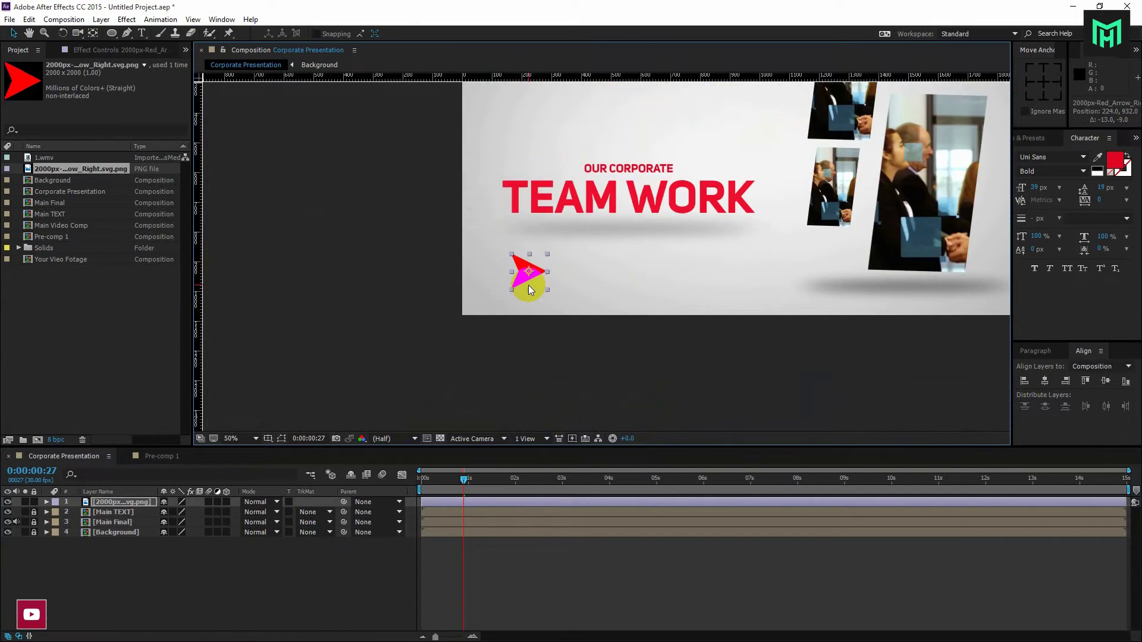
{"action": "scroll", "coordinate": [594, 285], "scroll_direction": "up", "scroll_amount": 4}
{"action": "key", "text": "space"}
{"action": "left_click_drag", "start_coordinate": [577, 272], "coordinate": [571, 273]}
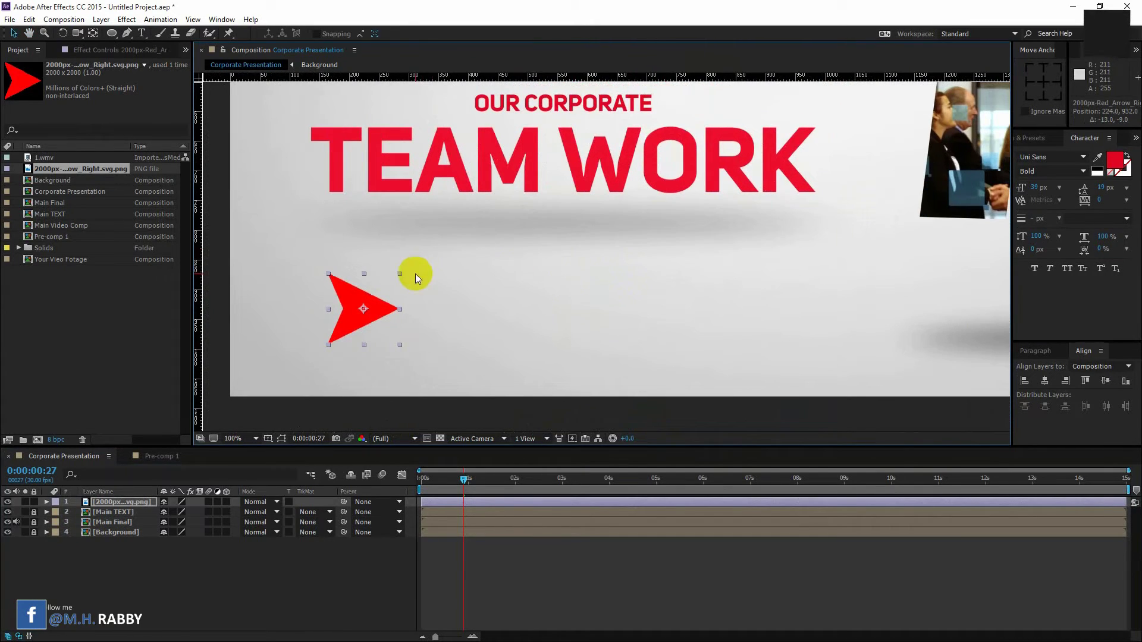
Step: Enlarge the red arrow slightly to about 7% scale
{"action": "left_click_drag", "start_coordinate": [401, 273], "coordinate": [414, 272]}
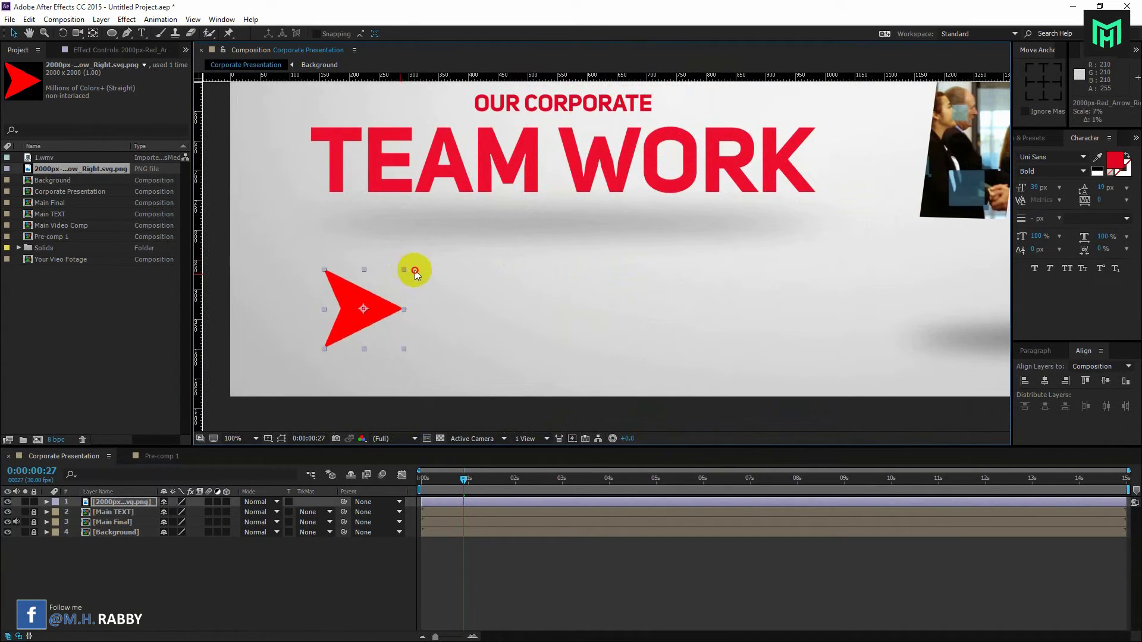
{"action": "scroll", "coordinate": [497, 323], "scroll_direction": "down", "scroll_amount": 4}
{"action": "scroll", "coordinate": [601, 285], "scroll_direction": "up", "scroll_amount": 2}
{"action": "left_click_drag", "start_coordinate": [601, 286], "coordinate": [637, 323]}
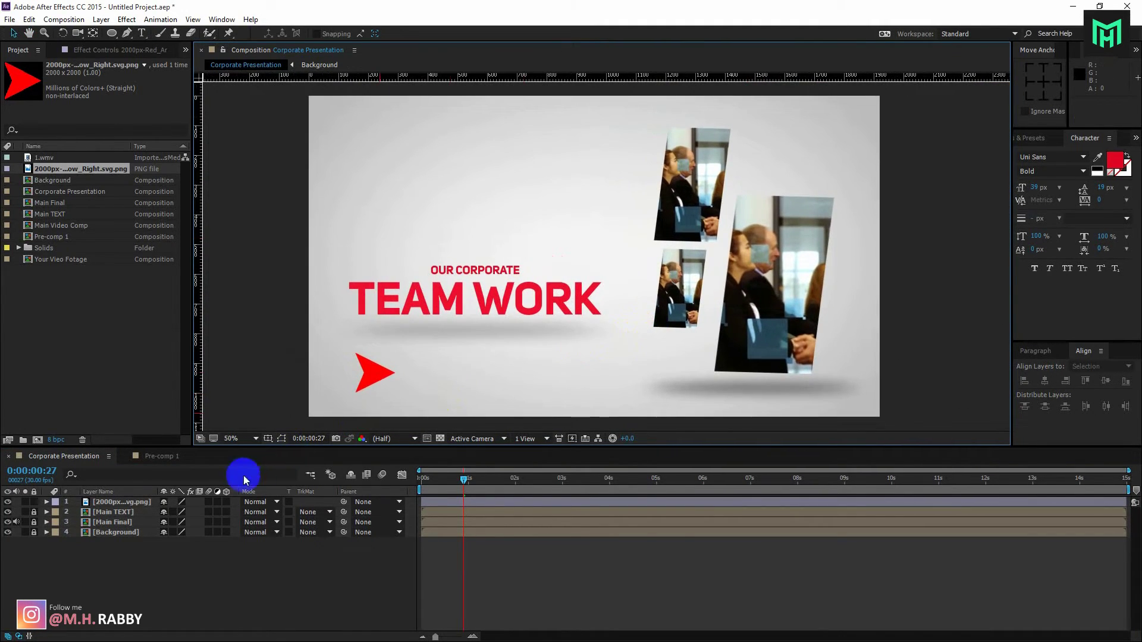
Step: Duplicate the red arrow layer and move the copy above the title beside the parallelograms, to about 916, 215
{"action": "left_click", "coordinate": [156, 503]}
{"action": "key", "text": "ctrl+d"}
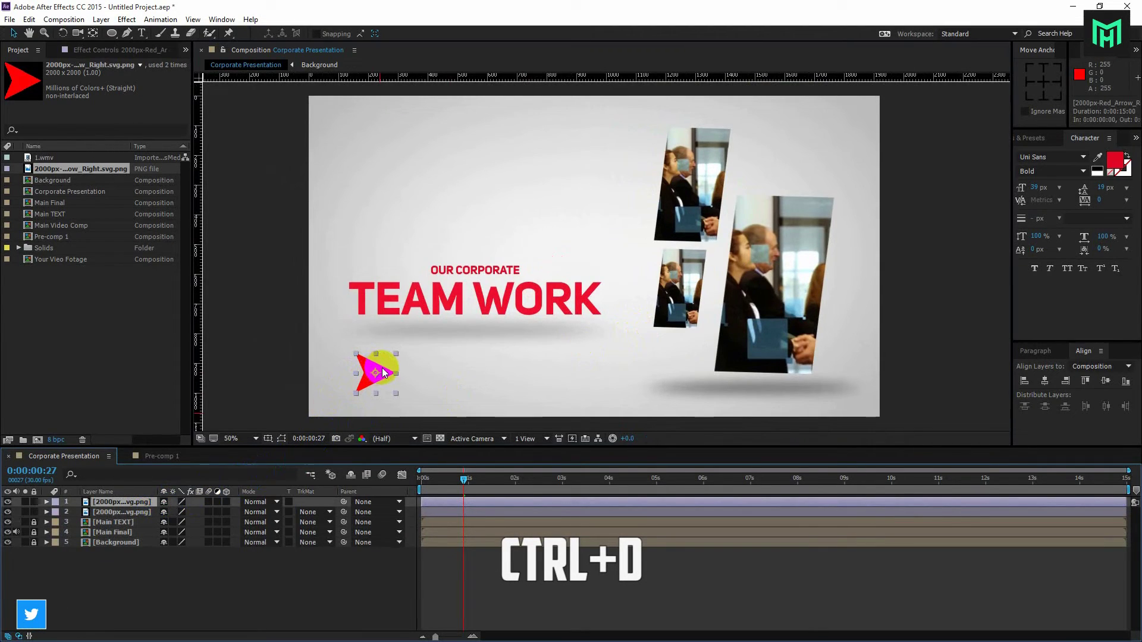
{"action": "left_click_drag", "start_coordinate": [385, 373], "coordinate": [605, 260]}
{"action": "left_click", "coordinate": [605, 192]}
{"action": "key", "text": "period"}
{"action": "key", "text": "v"}
{"action": "left_click_drag", "start_coordinate": [519, 196], "coordinate": [479, 191]}
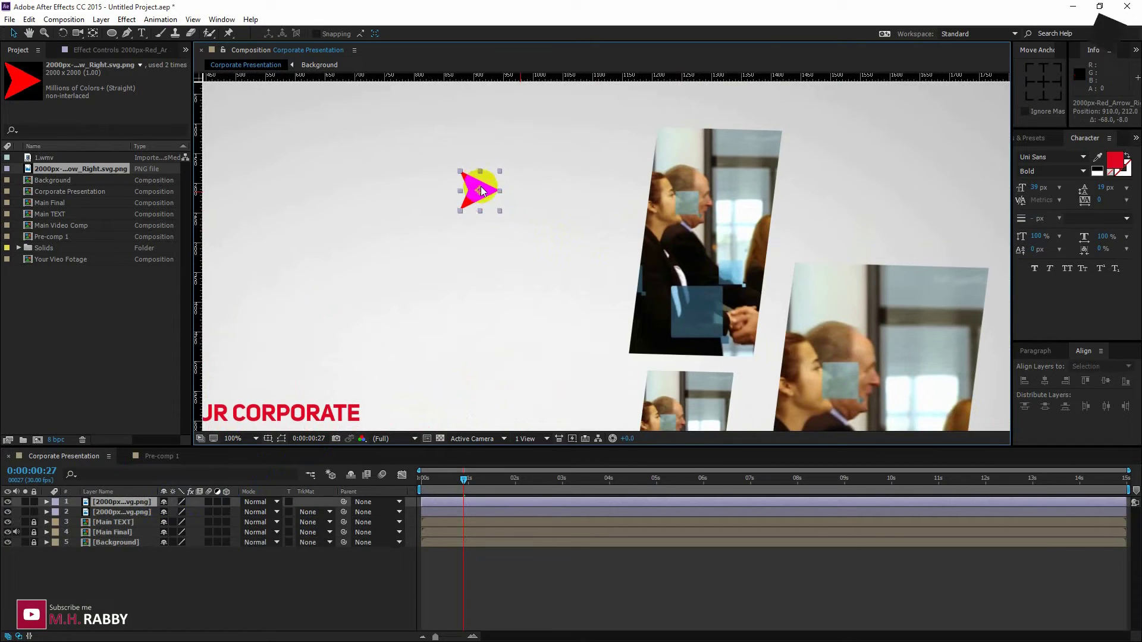
{"action": "key", "text": "period"}
{"action": "left_click_drag", "start_coordinate": [464, 237], "coordinate": [675, 209]}
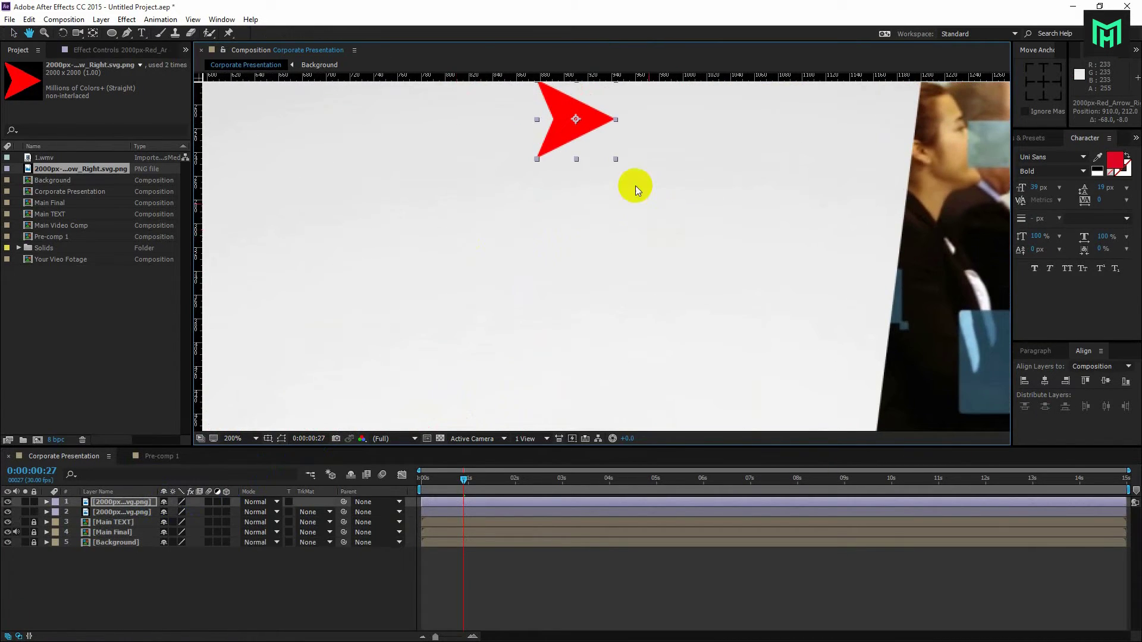
{"action": "left_click_drag", "start_coordinate": [584, 111], "coordinate": [592, 115]}
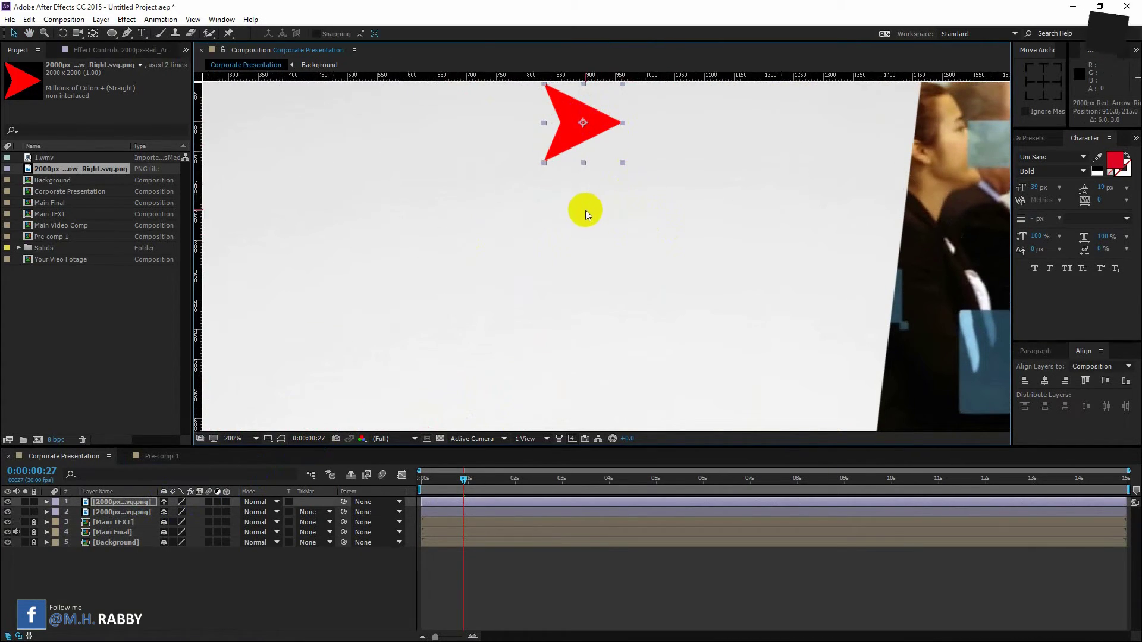
{"action": "scroll", "coordinate": [585, 209], "scroll_direction": "down", "scroll_amount": 5}
{"action": "scroll", "coordinate": [617, 275], "scroll_direction": "up", "scroll_amount": 5}
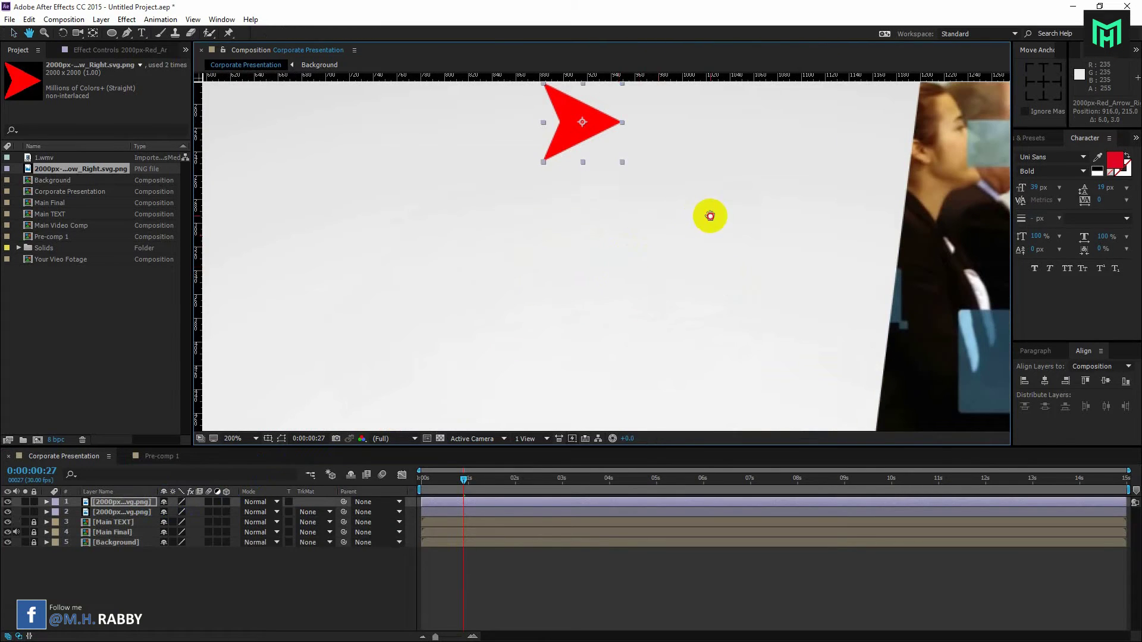
Step: Add a black text layer reading YOUR CORPORATE TEXT below the small red arrow beside the parallelograms
{"action": "left_click_drag", "start_coordinate": [710, 215], "coordinate": [622, 207]}
{"action": "left_click", "coordinate": [142, 33]}
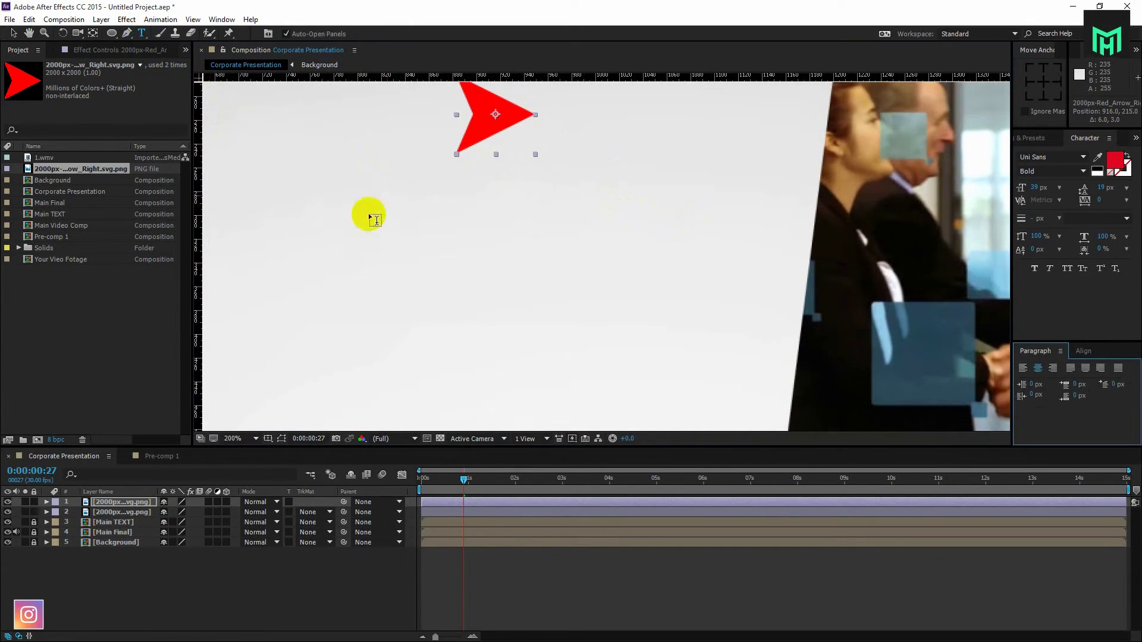
{"action": "left_click", "coordinate": [466, 202]}
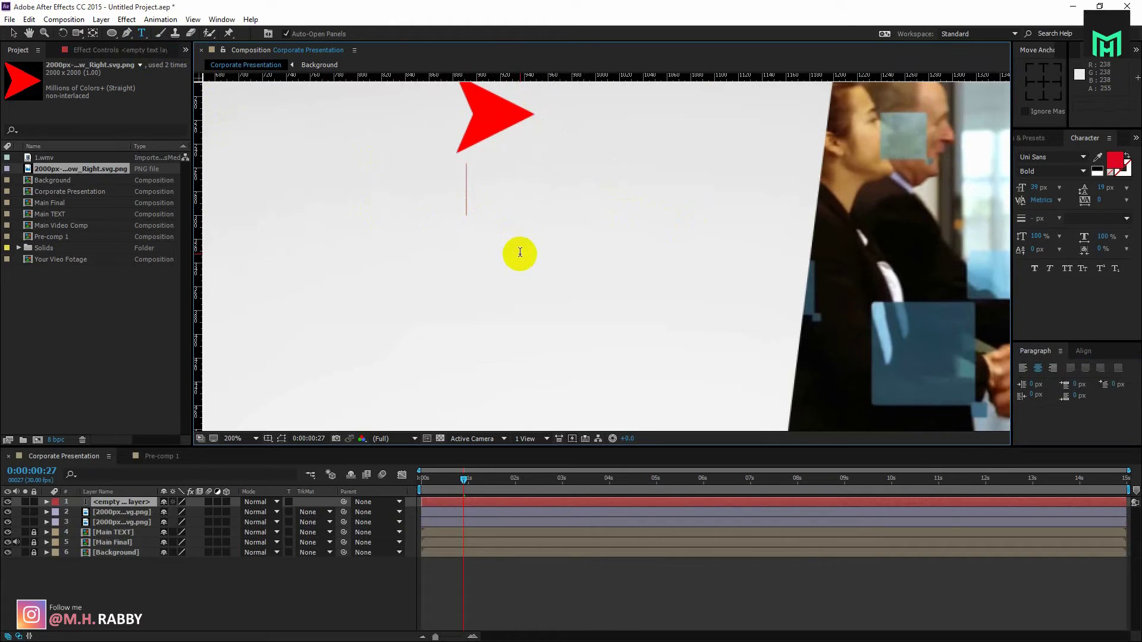
{"action": "type", "text": "YOUR CORPORATE TEXT"}
{"action": "key", "text": "ctrl+a"}
{"action": "left_click", "coordinate": [1115, 157]}
{"action": "key", "text": "Escape"}
{"action": "key", "text": "v"}
Step: Reduce the YOUR CORPORATE TEXT font size to 19 px
{"action": "scroll", "coordinate": [447, 305], "scroll_direction": "down", "scroll_amount": 6}
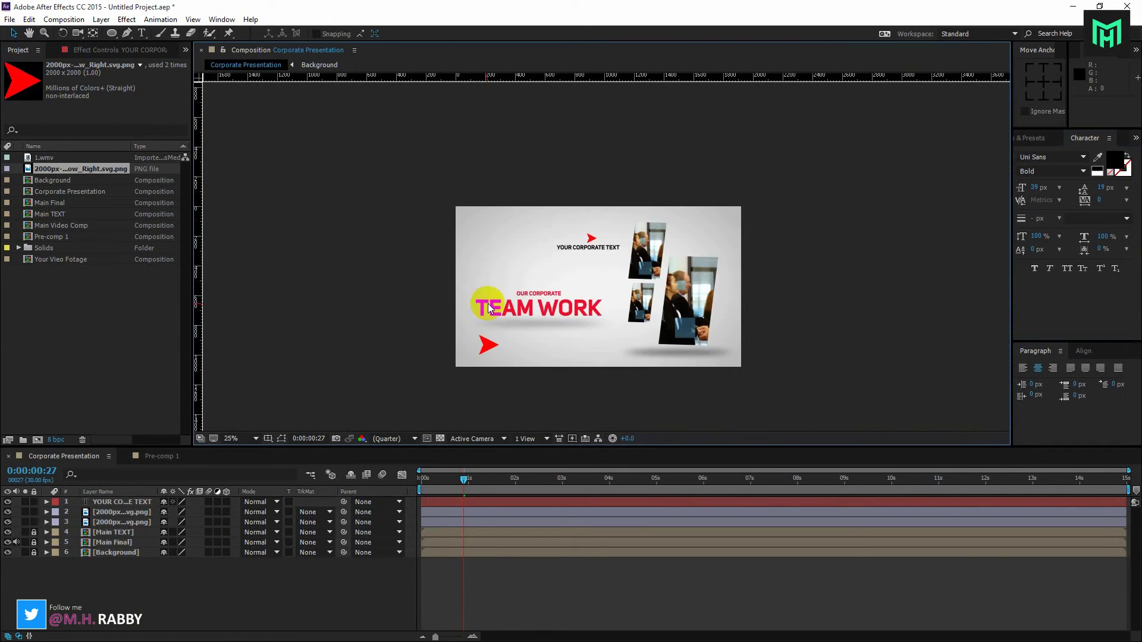
{"action": "scroll", "coordinate": [596, 263], "scroll_direction": "up", "scroll_amount": 4}
{"action": "key", "text": "space"}
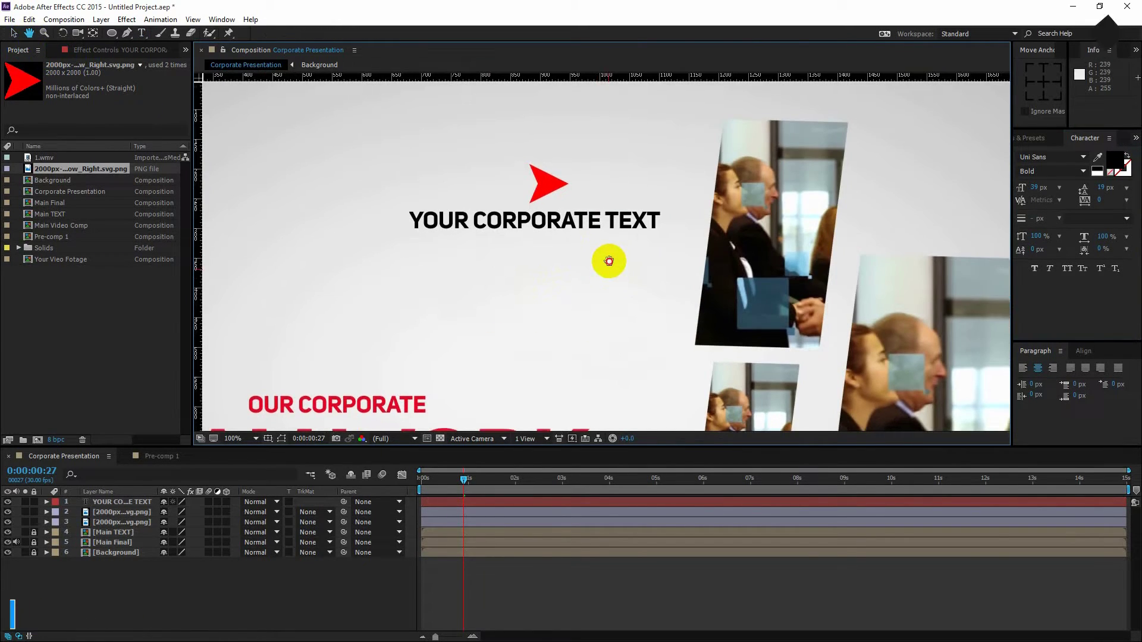
{"action": "left_click_drag", "start_coordinate": [608, 261], "coordinate": [601, 235]}
{"action": "left_click", "coordinate": [583, 186]}
{"action": "mouse_move", "coordinate": [1039, 188]}
{"action": "left_mouse_down"}
{"action": "mouse_move", "coordinate": [1013, 189]}
{"action": "mouse_move", "coordinate": [1029, 192]}
{"action": "left_mouse_up"}
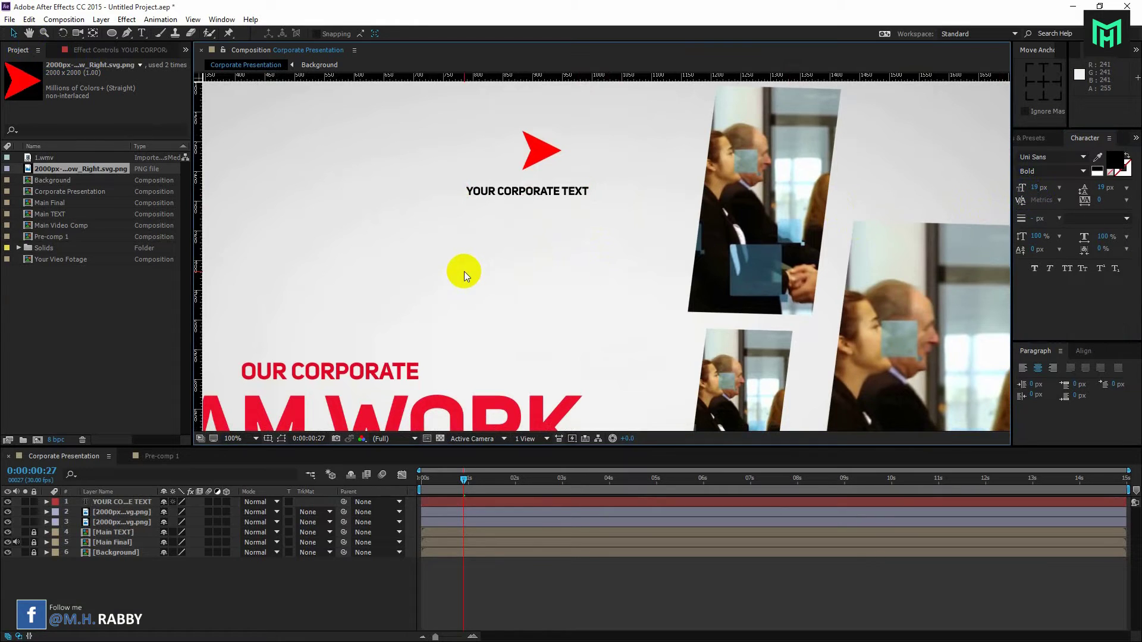
Step: Move YOUR CORPORATE TEXT directly beneath the upper arrow, to about 907.5, 276, and centre its anchor point
{"action": "left_click_drag", "start_coordinate": [559, 194], "coordinate": [632, 247]}
{"action": "key", "text": "period"}
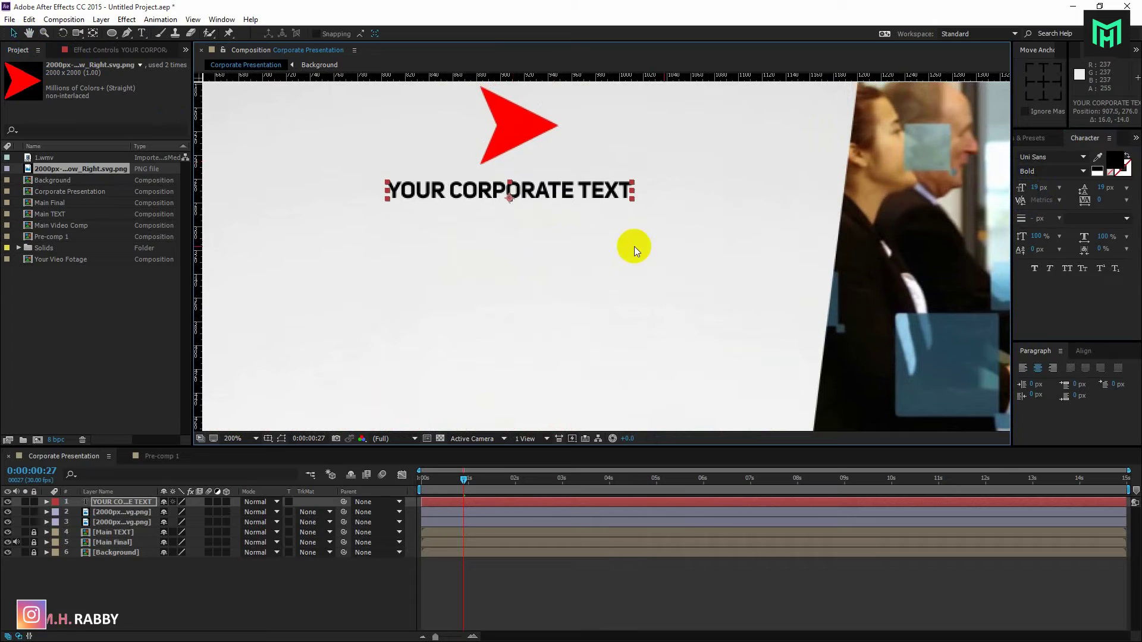
{"action": "left_click", "coordinate": [1043, 87]}
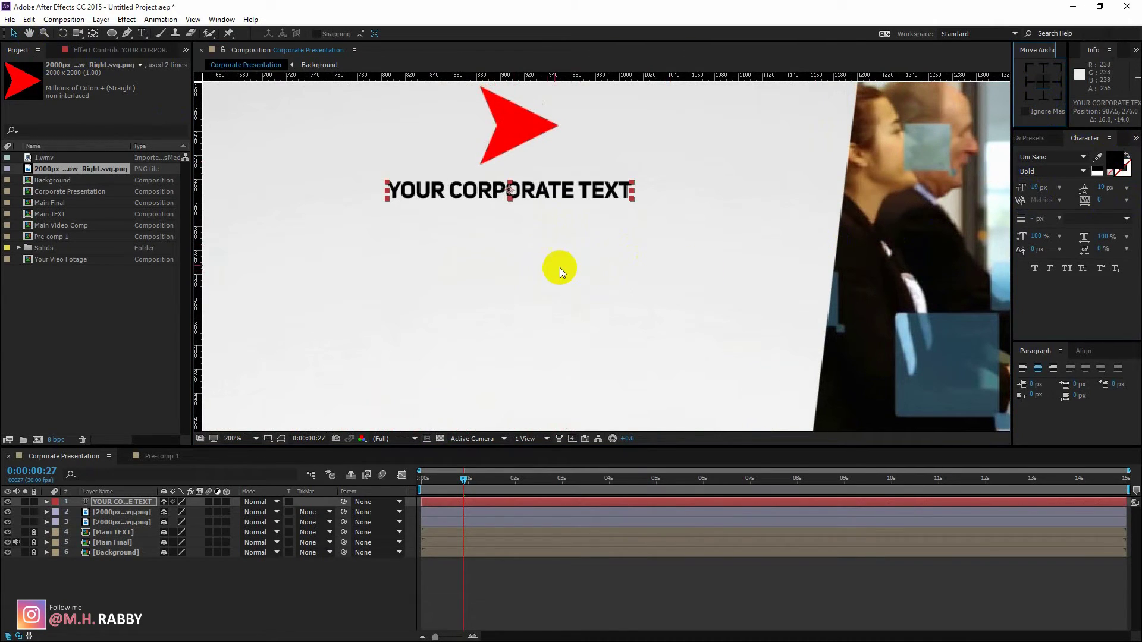
{"action": "left_click", "coordinate": [546, 261]}
Step: Add three lines reading Type out Your Text Text under the heading, in Uni Sans Light with 20 px leading
{"action": "left_click", "coordinate": [534, 192]}
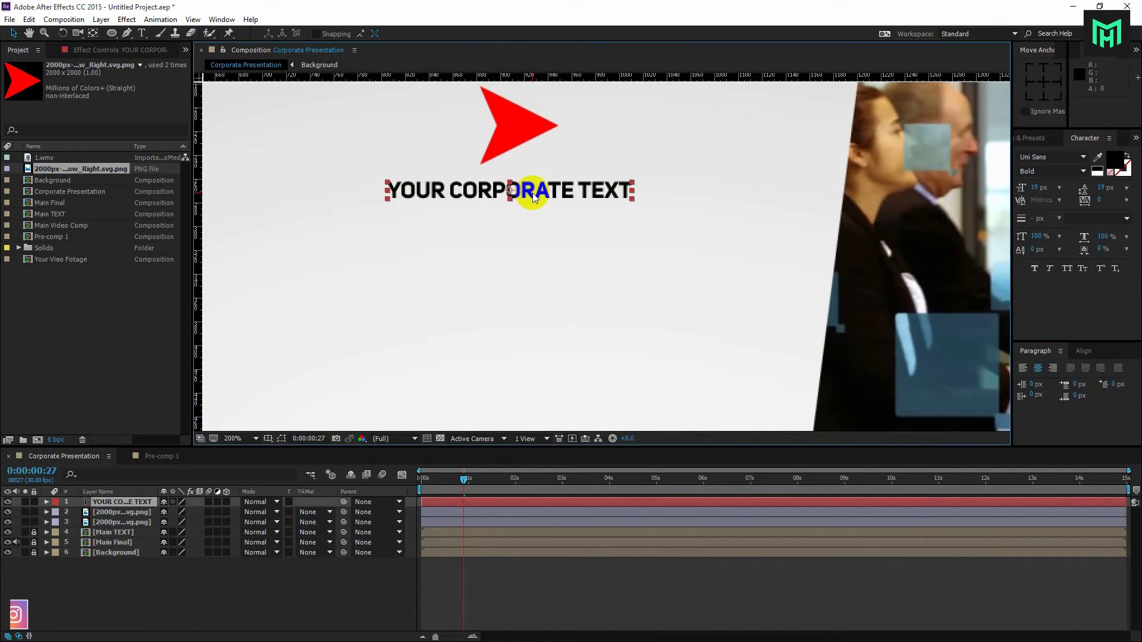
{"action": "double_click", "coordinate": [131, 501]}
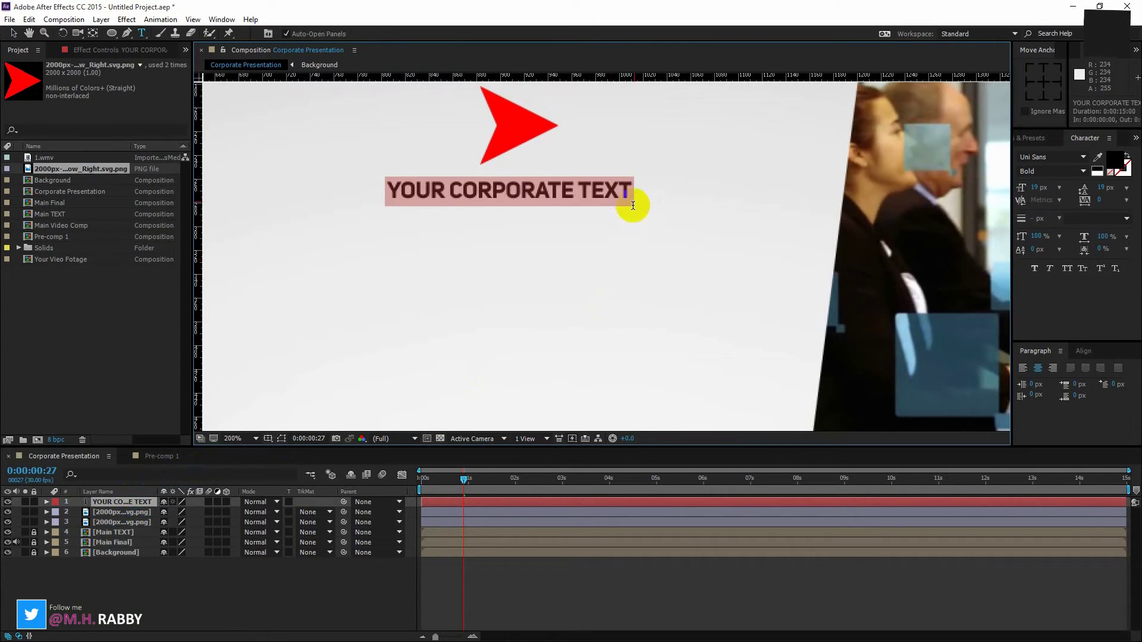
{"action": "left_click_drag", "start_coordinate": [623, 190], "coordinate": [633, 188]}
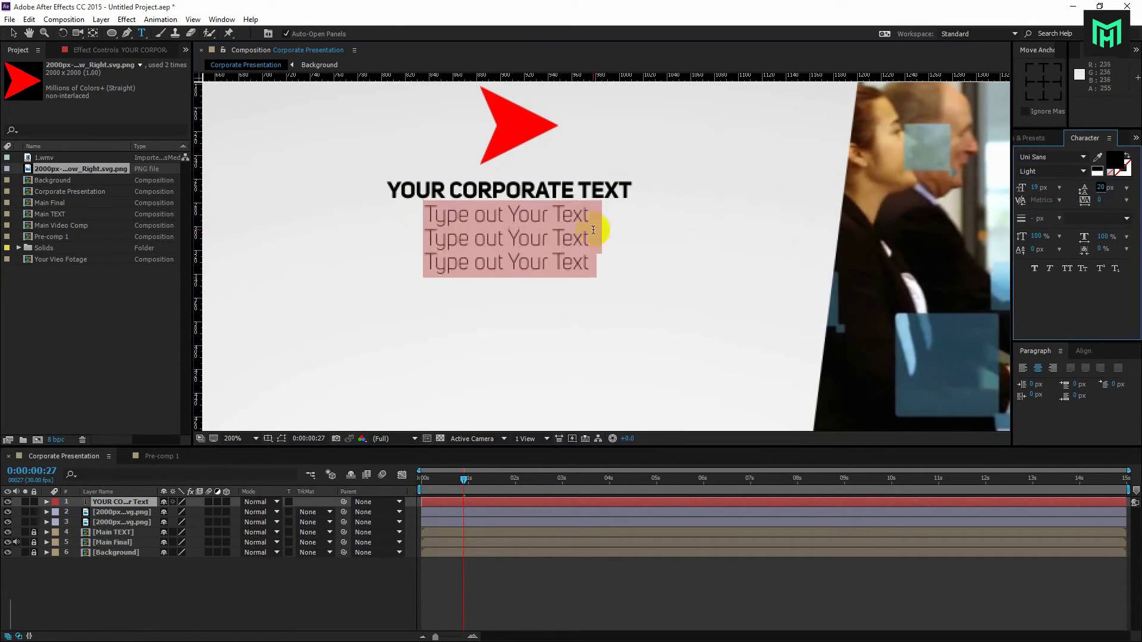
{"action": "left_click", "coordinate": [572, 261]}
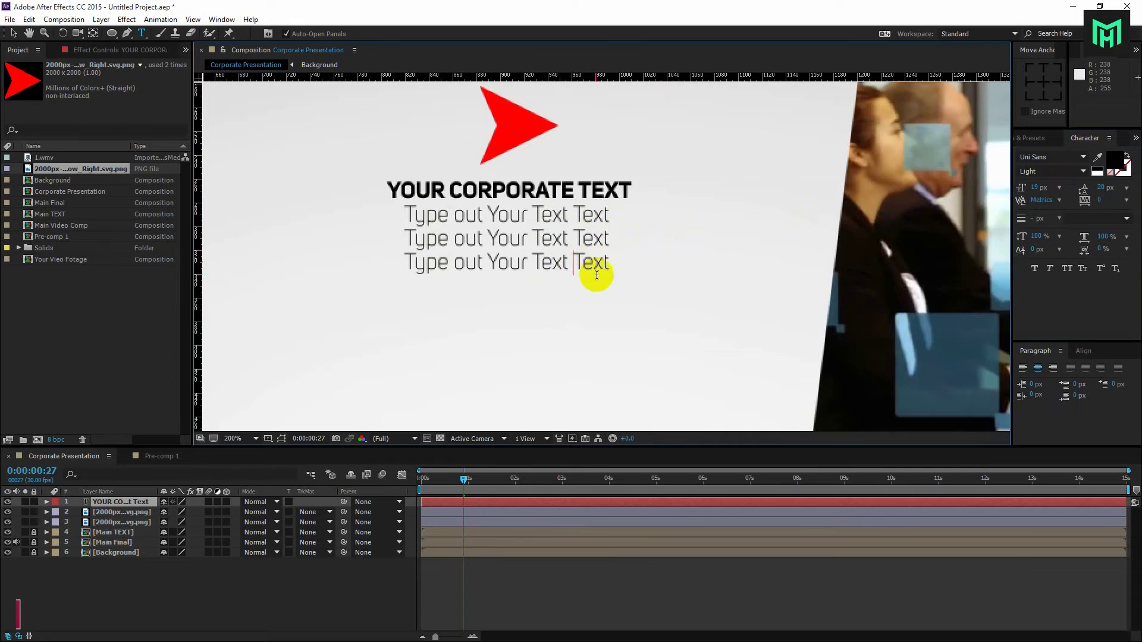
{"action": "key", "text": "Escape"}
{"action": "key", "text": "v"}
Step: Duplicate the text block layer and place the copy above the largest parallelogram, at about 1610.5, 232.7
{"action": "scroll", "coordinate": [712, 259], "scroll_direction": "down", "scroll_amount": 4}
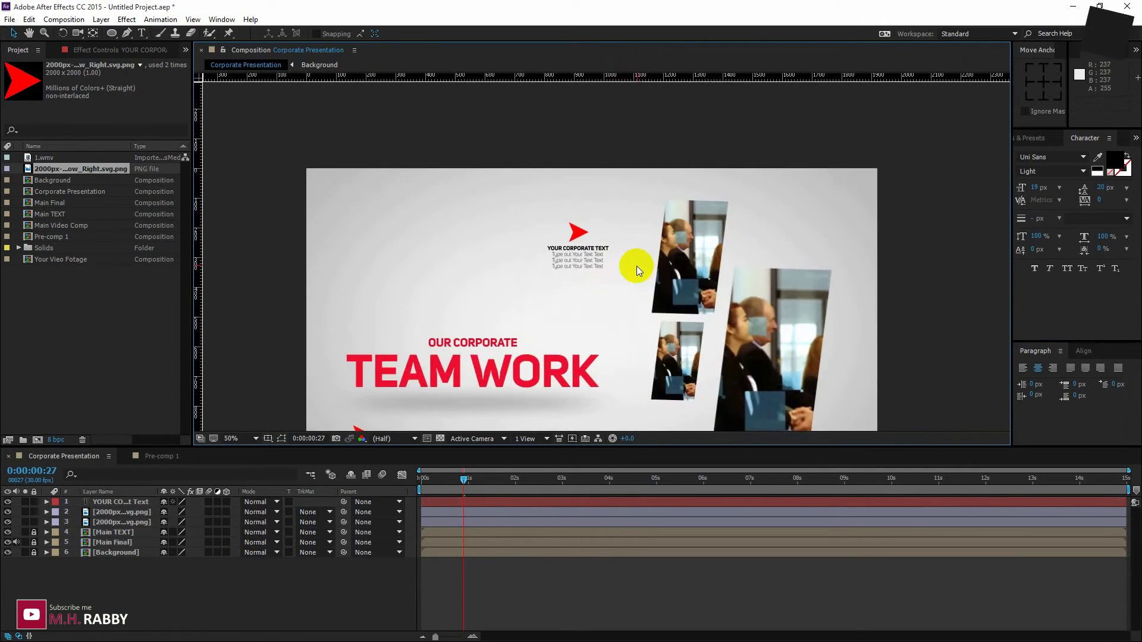
{"action": "scroll", "coordinate": [637, 266], "scroll_direction": "up", "scroll_amount": 5}
{"action": "scroll", "coordinate": [636, 265], "scroll_direction": "down", "scroll_amount": 5}
{"action": "key", "text": "space"}
{"action": "left_click_drag", "start_coordinate": [665, 281], "coordinate": [657, 209]}
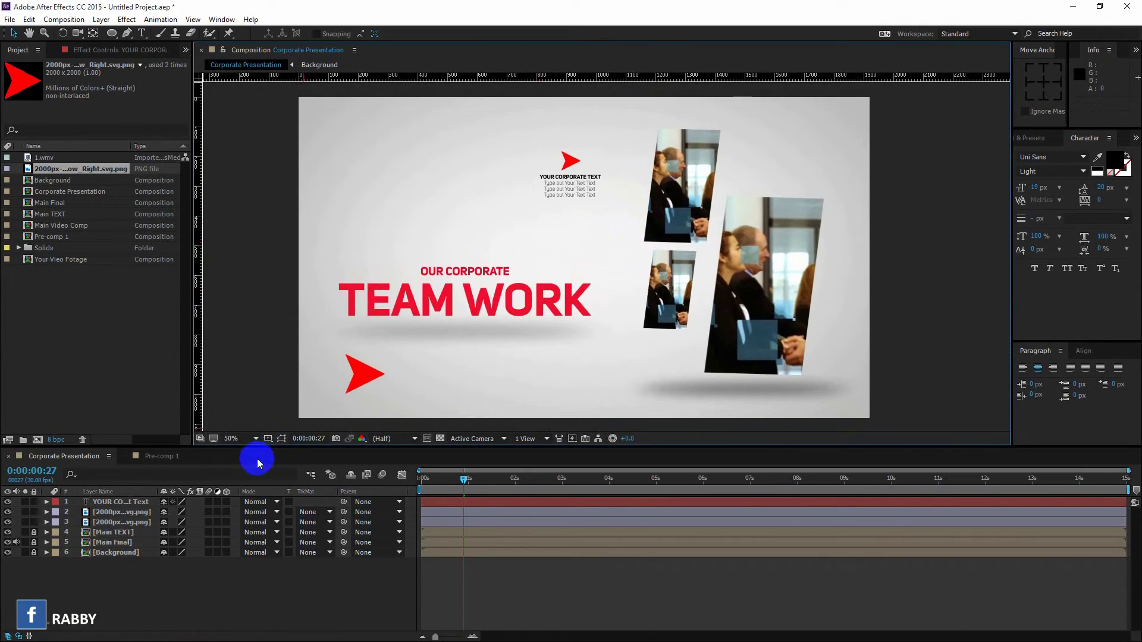
{"action": "left_click", "coordinate": [104, 491]}
{"action": "left_click", "coordinate": [122, 503]}
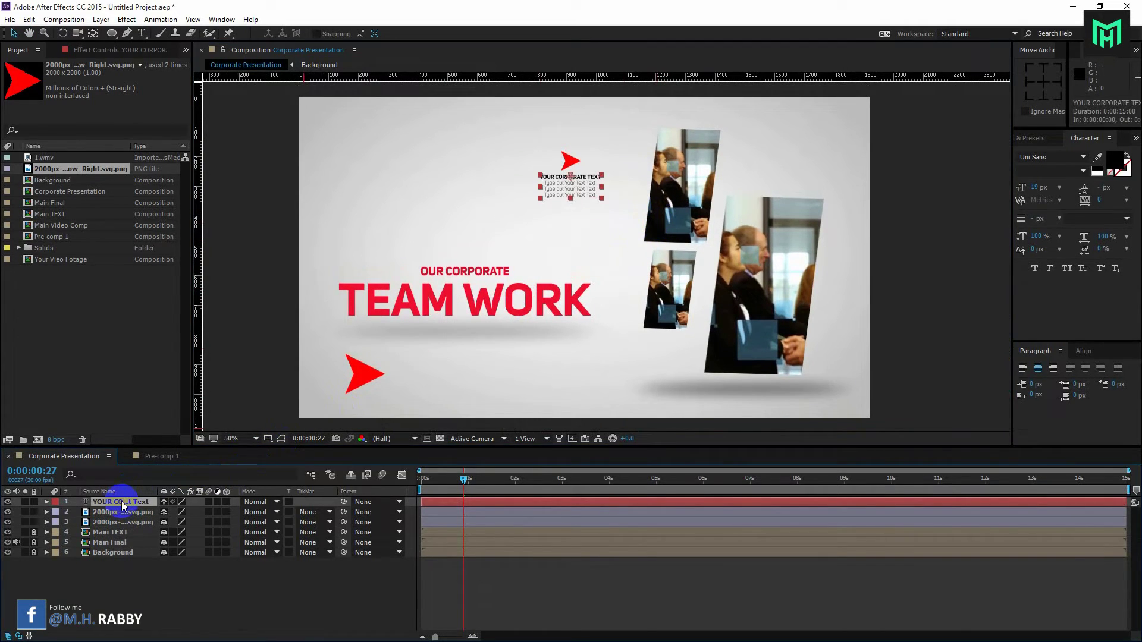
{"action": "key", "text": "ctrl+d"}
{"action": "left_click_drag", "start_coordinate": [587, 177], "coordinate": [797, 176]}
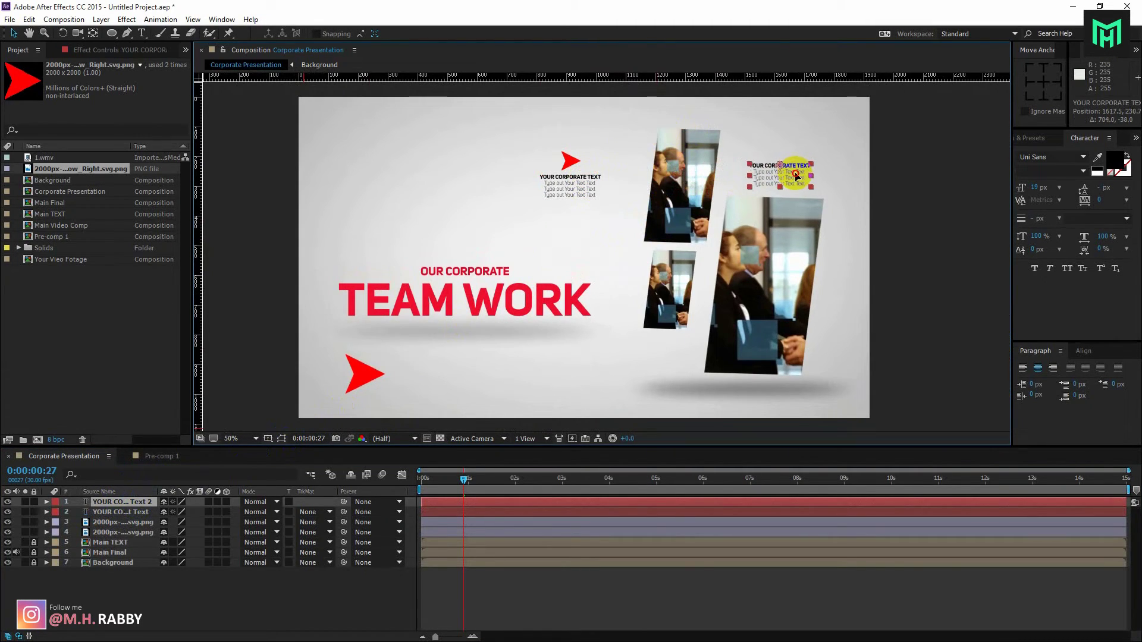
{"action": "key", "text": "period"}
{"action": "left_click_drag", "start_coordinate": [905, 148], "coordinate": [505, 296]}
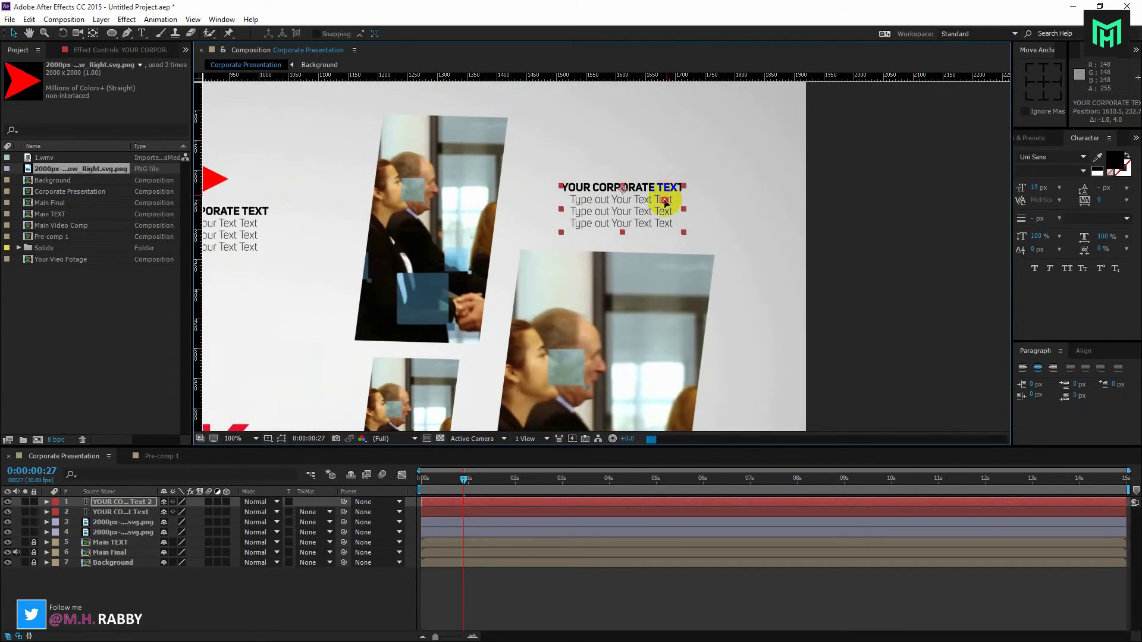
{"action": "left_click", "coordinate": [769, 236]}
Step: Return the playhead to the start of the composition, 0:00:00:00
{"action": "key", "text": "comma"}
{"action": "key", "text": "comma"}
{"action": "key", "text": "comma"}
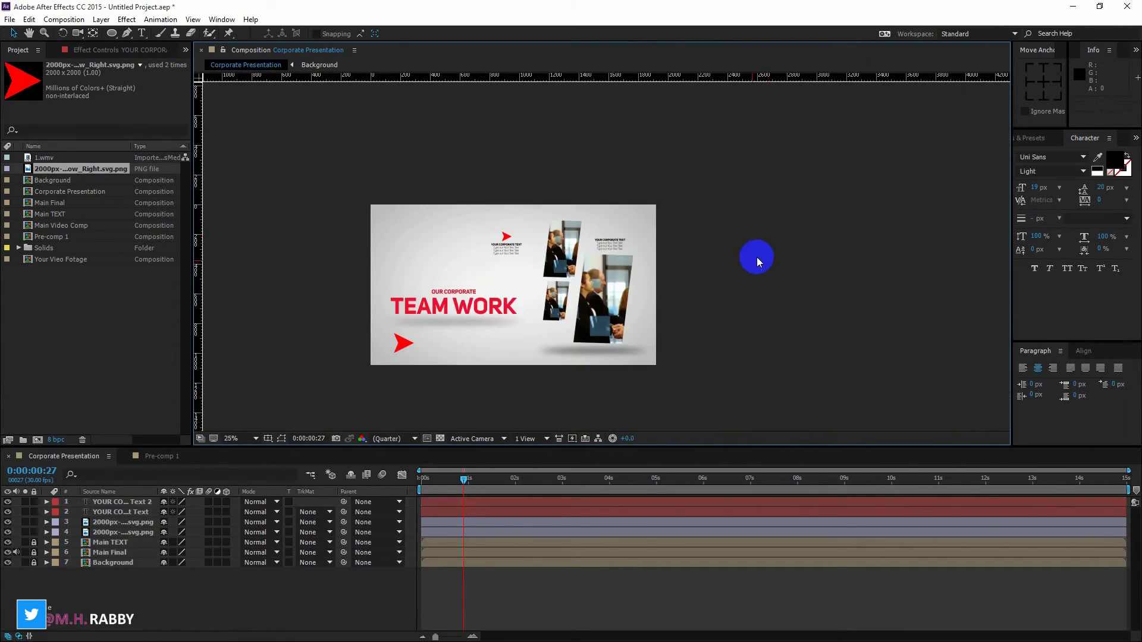
{"action": "scroll", "coordinate": [591, 301], "scroll_direction": "up", "scroll_amount": 2}
{"action": "left_click_drag", "start_coordinate": [590, 279], "coordinate": [728, 267]}
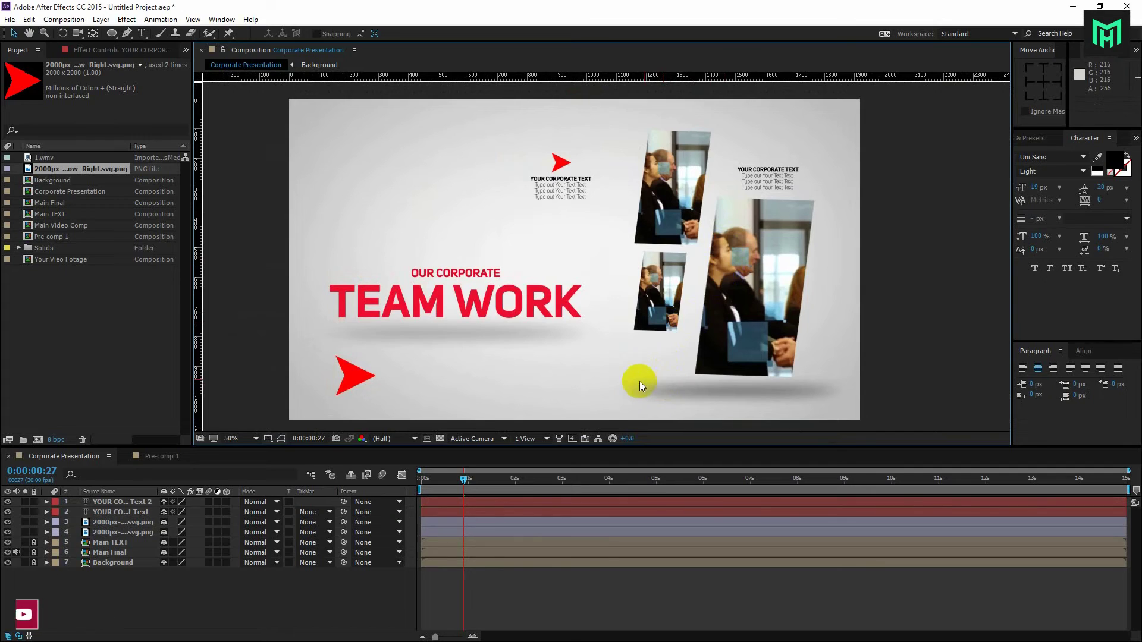
{"action": "left_click_drag", "start_coordinate": [459, 481], "coordinate": [415, 482]}
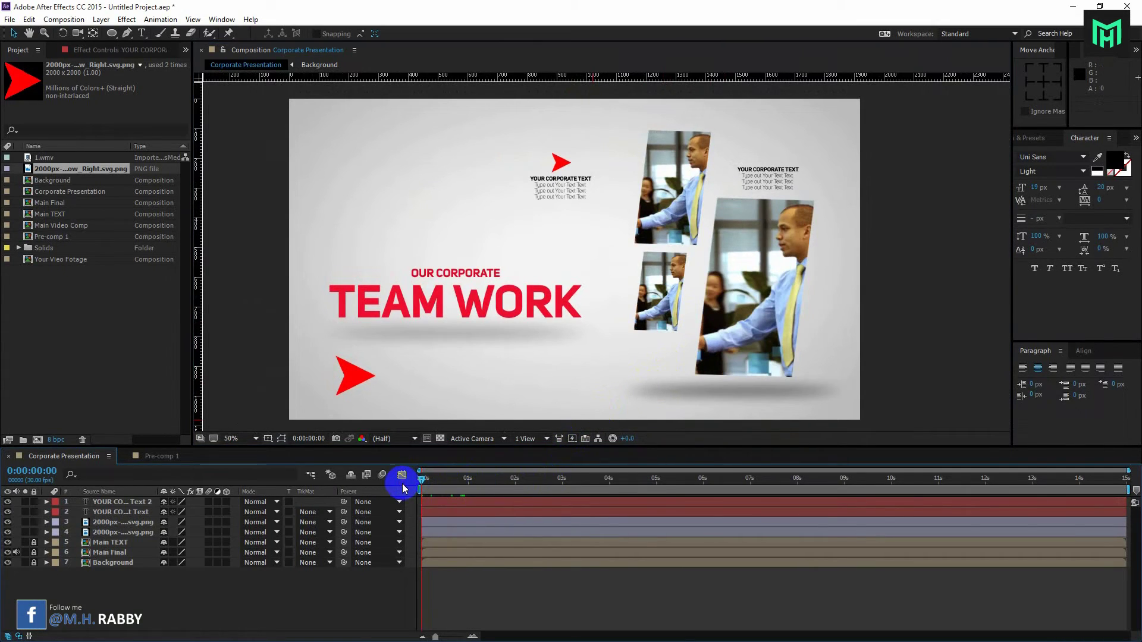
Step: Pre-compose the two YOUR CORPORATE TEXT layers into a composition named second Text
{"action": "left_click", "coordinate": [105, 502]}
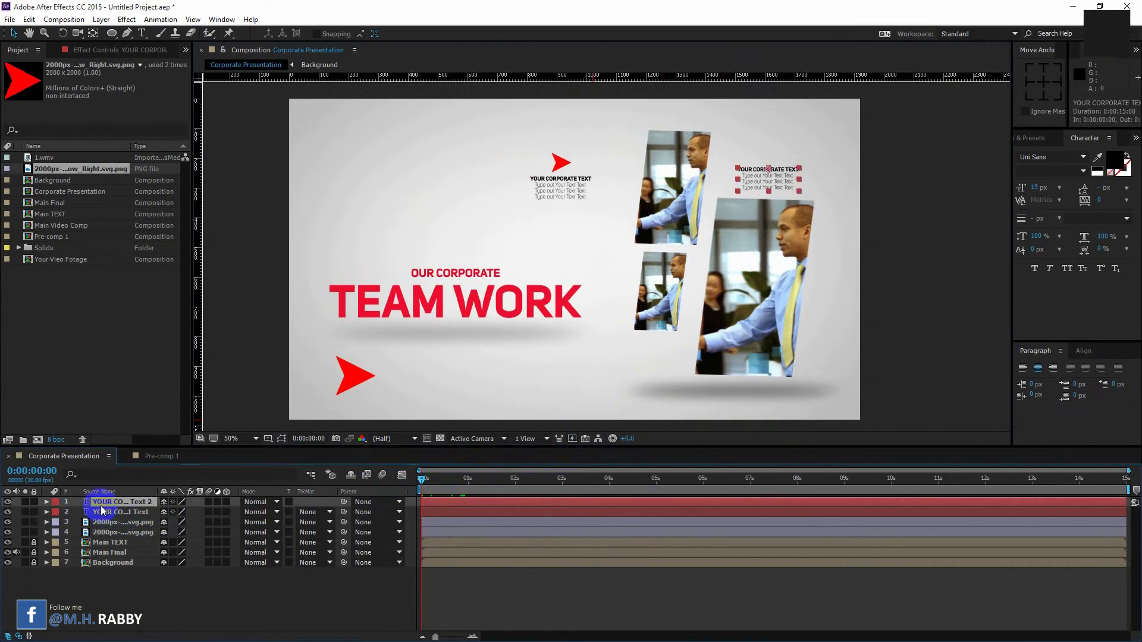
{"action": "left_click", "coordinate": [116, 514], "text": "ctrl"}
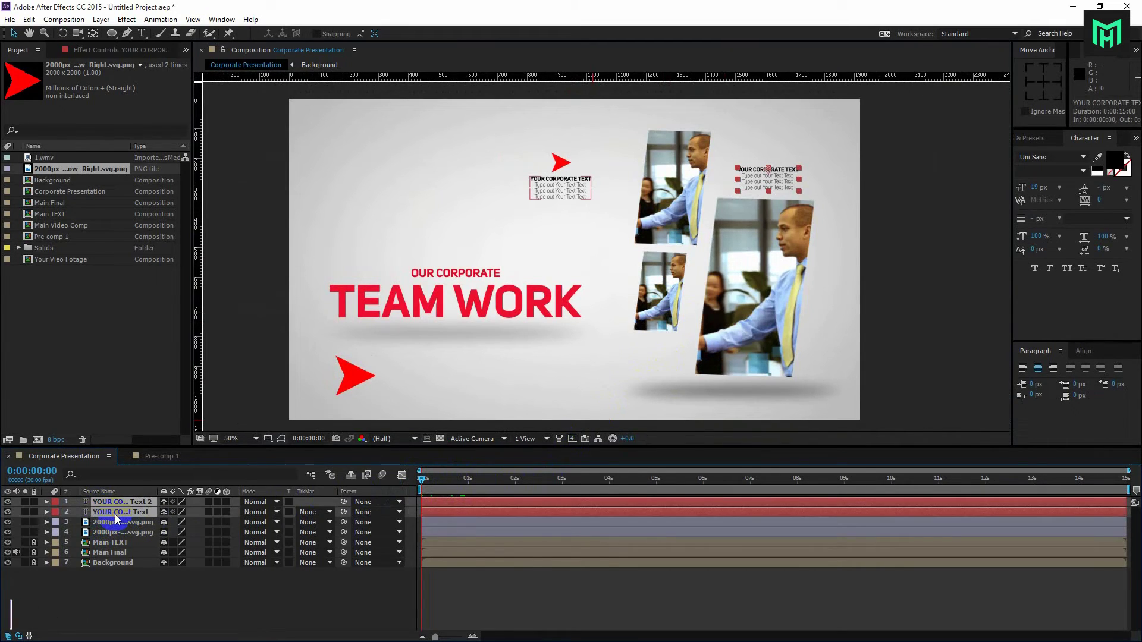
{"action": "right_click", "coordinate": [118, 519]}
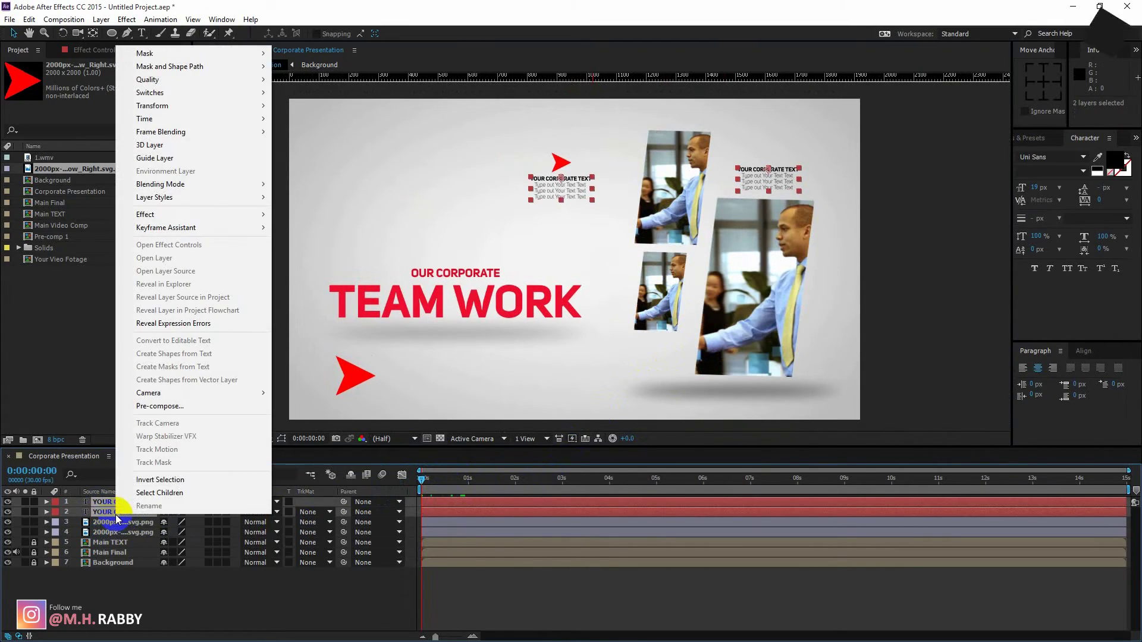
{"action": "left_click", "coordinate": [172, 410]}
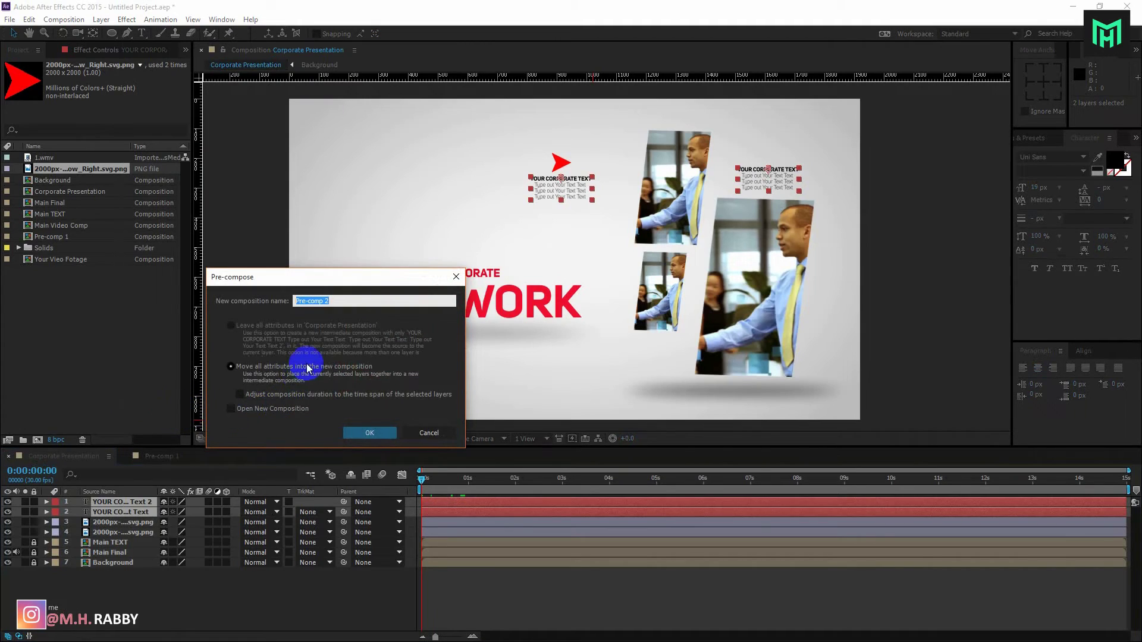
{"action": "type", "text": "second Text"}
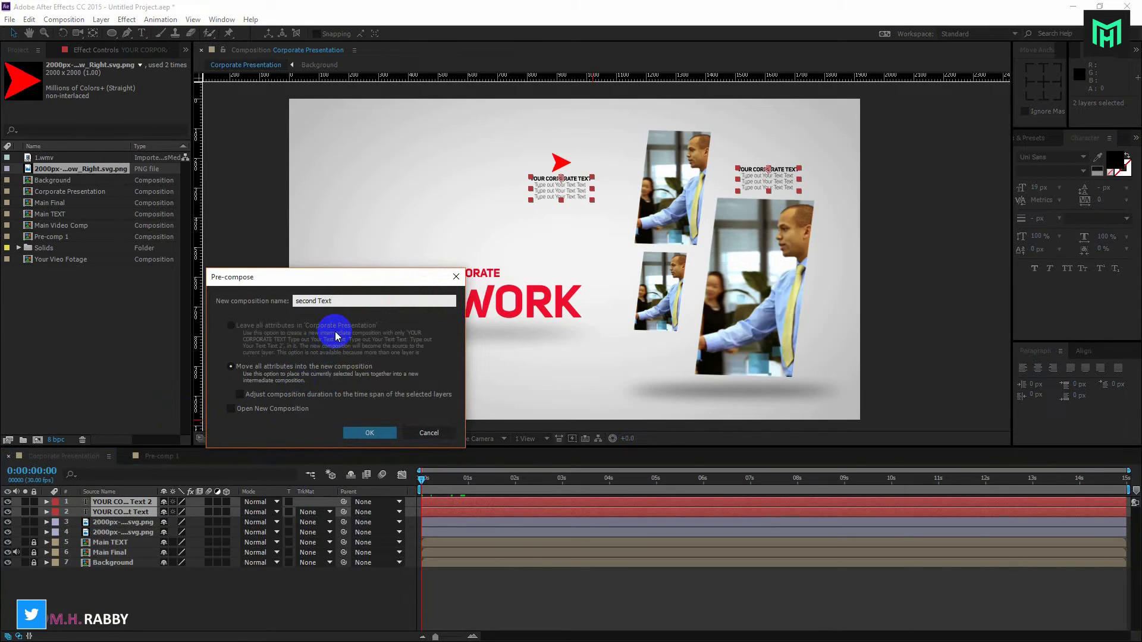
{"action": "left_click", "coordinate": [358, 430]}
Step: Pre-compose the two red arrow layers into a composition named icon
{"action": "left_click", "coordinate": [132, 513]}
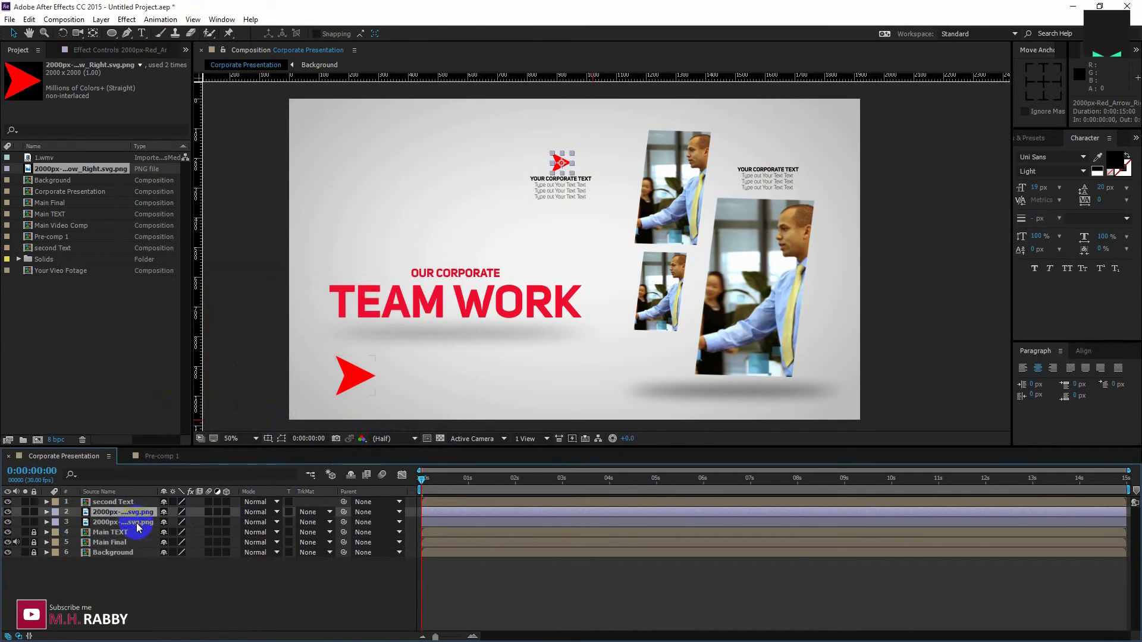
{"action": "left_click", "coordinate": [137, 523], "text": "ctrl"}
{"action": "right_click", "coordinate": [136, 523]}
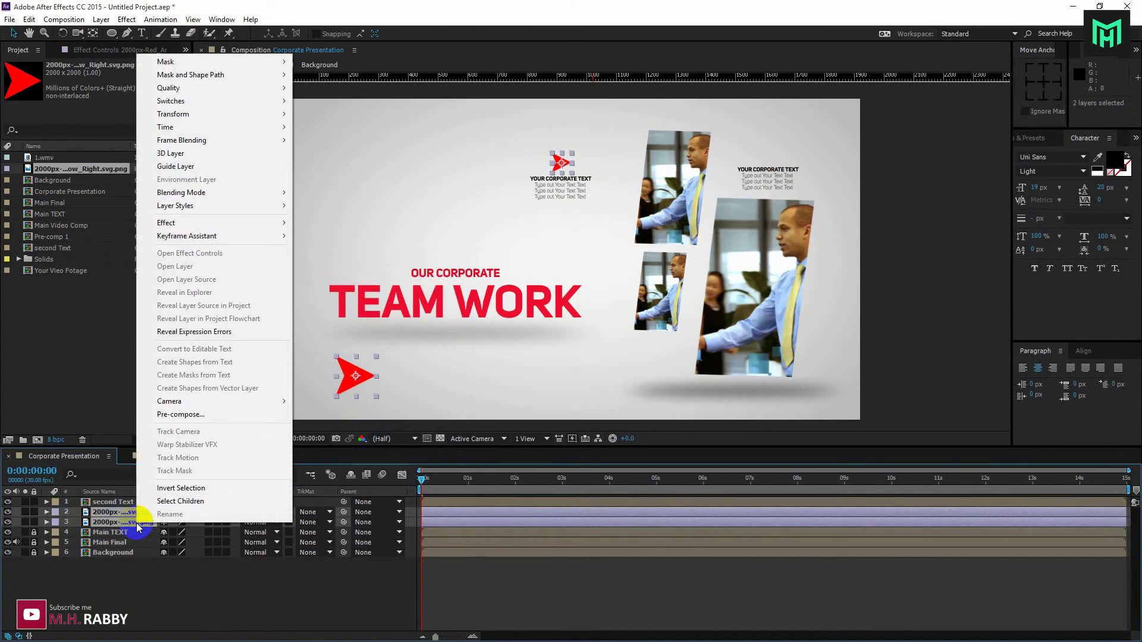
{"action": "left_click", "coordinate": [186, 415]}
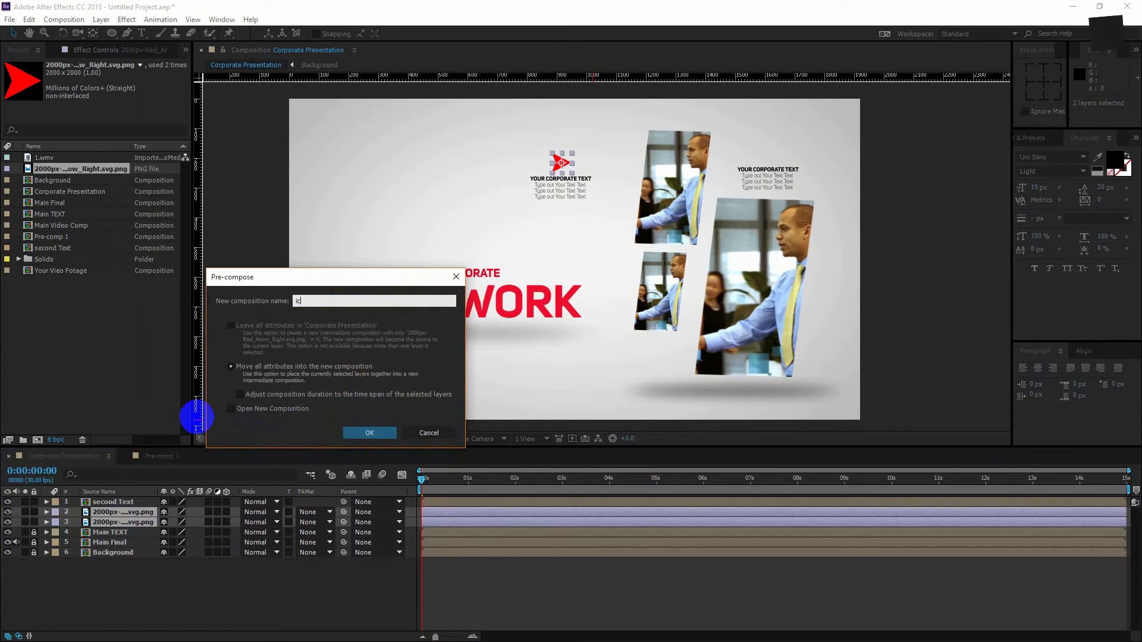
{"action": "key", "text": "Return"}
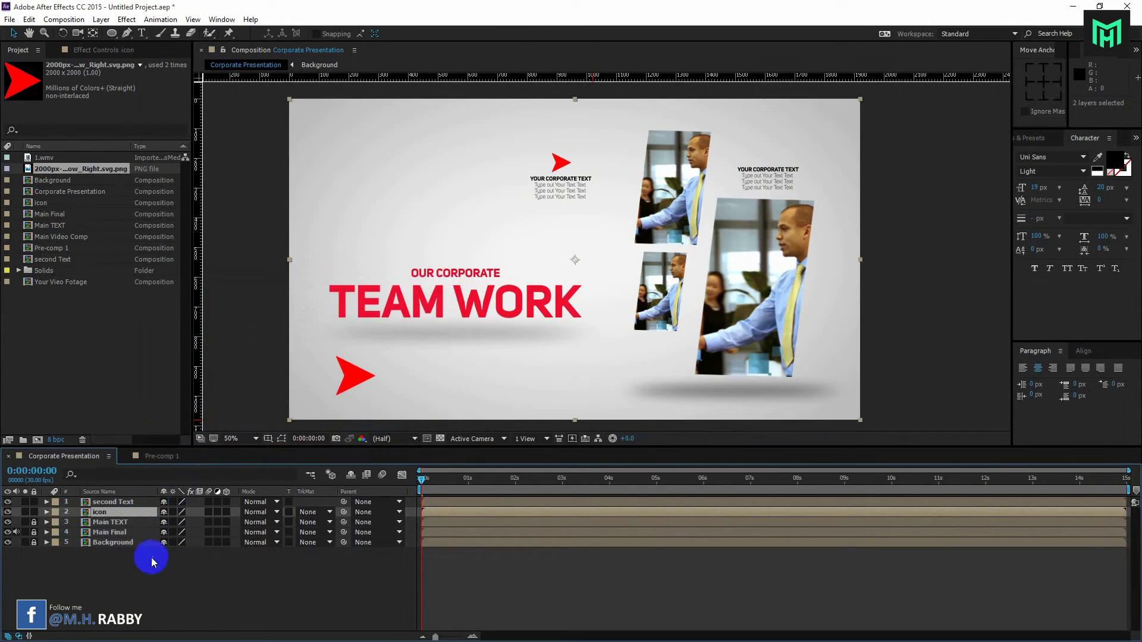
Step: Unlock the Main TEXT, Main Final and Background layers
{"action": "left_click", "coordinate": [151, 556]}
{"action": "left_click", "coordinate": [34, 522]}
{"action": "left_click", "coordinate": [34, 533]}
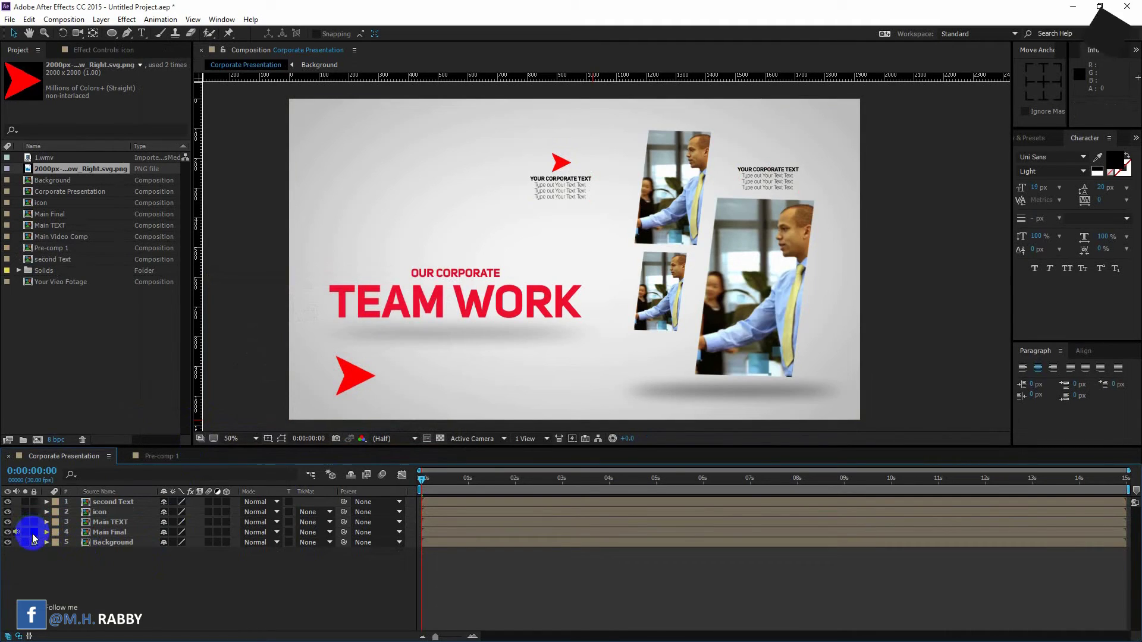
{"action": "left_click", "coordinate": [34, 542]}
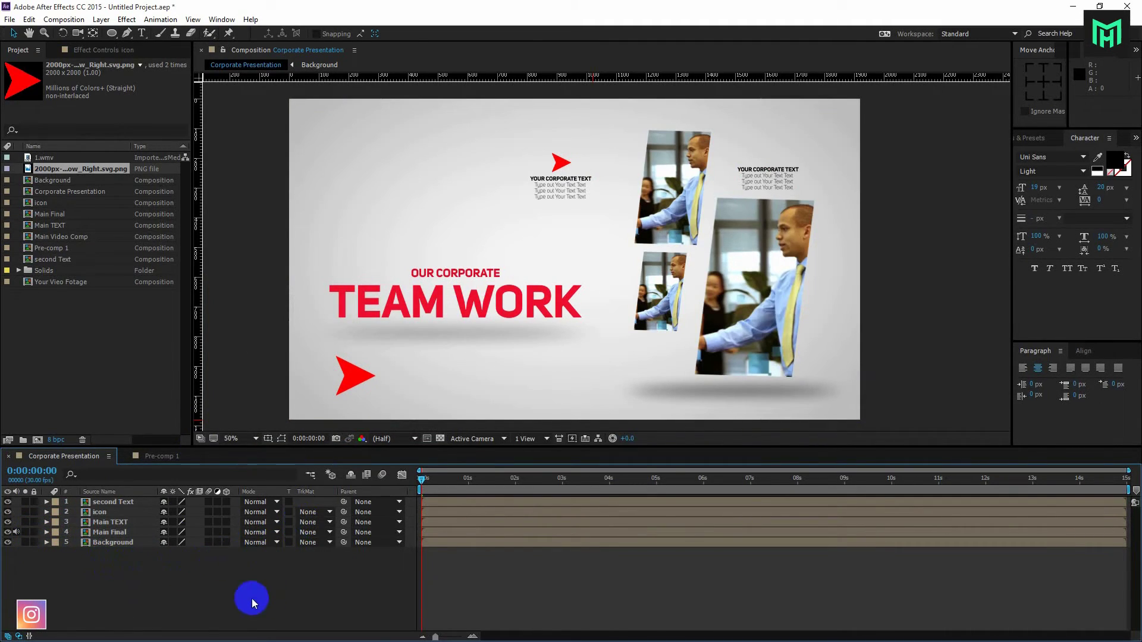
Step: Pre-compose the second Text, icon, Main TEXT and Main Final layers into a composition named Final
{"action": "left_click", "coordinate": [118, 534]}
{"action": "left_click", "coordinate": [100, 492]}
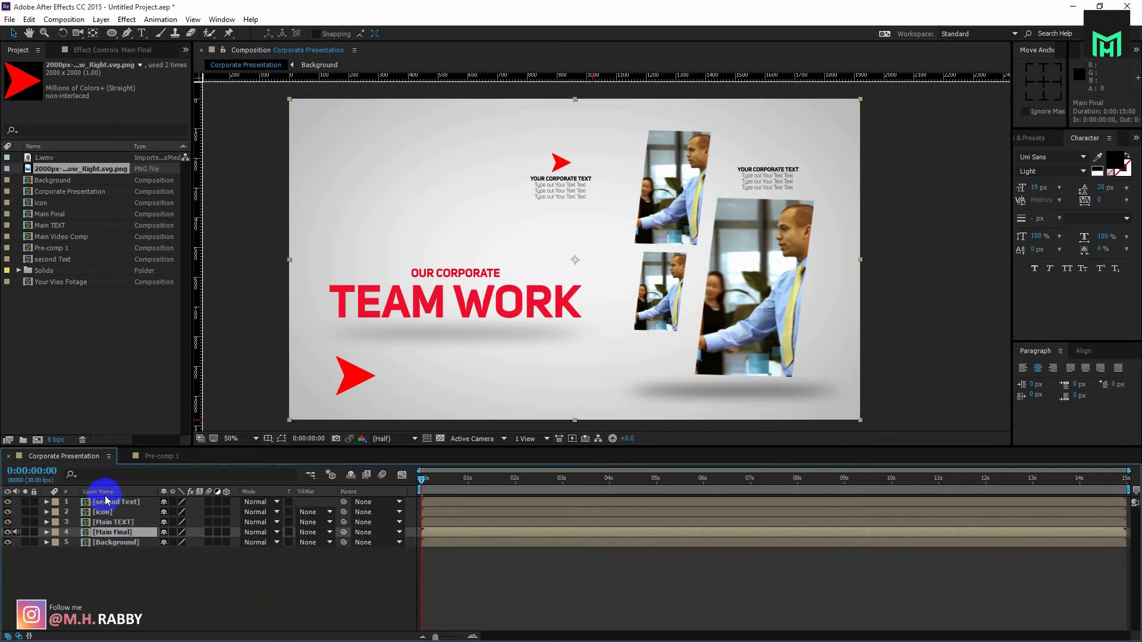
{"action": "left_click", "coordinate": [107, 503], "text": "shift"}
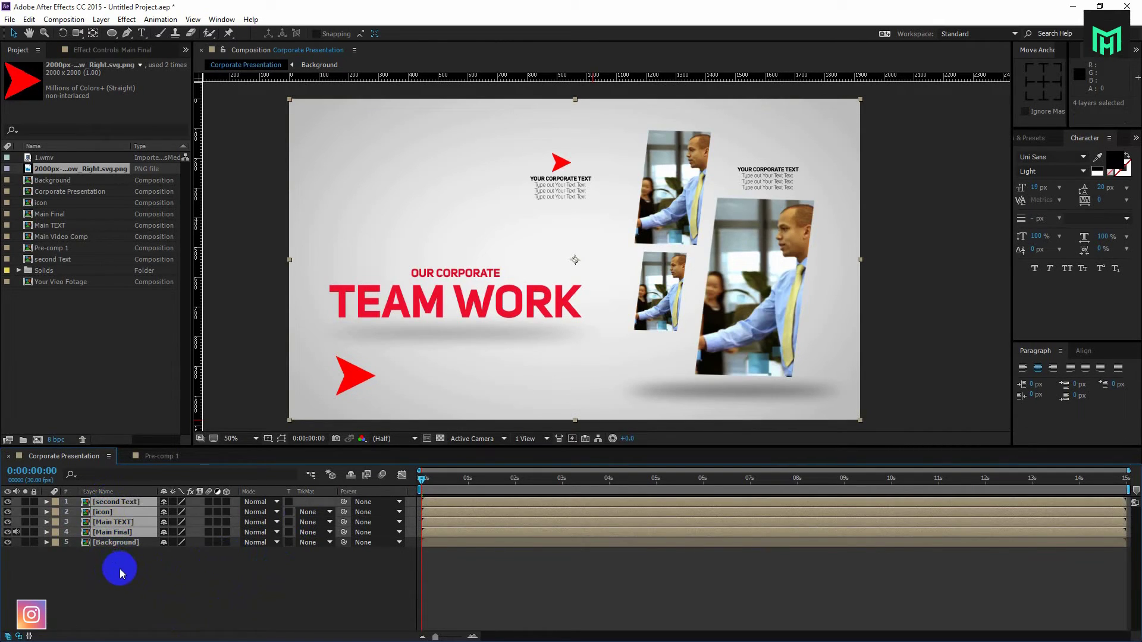
{"action": "right_click", "coordinate": [113, 501]}
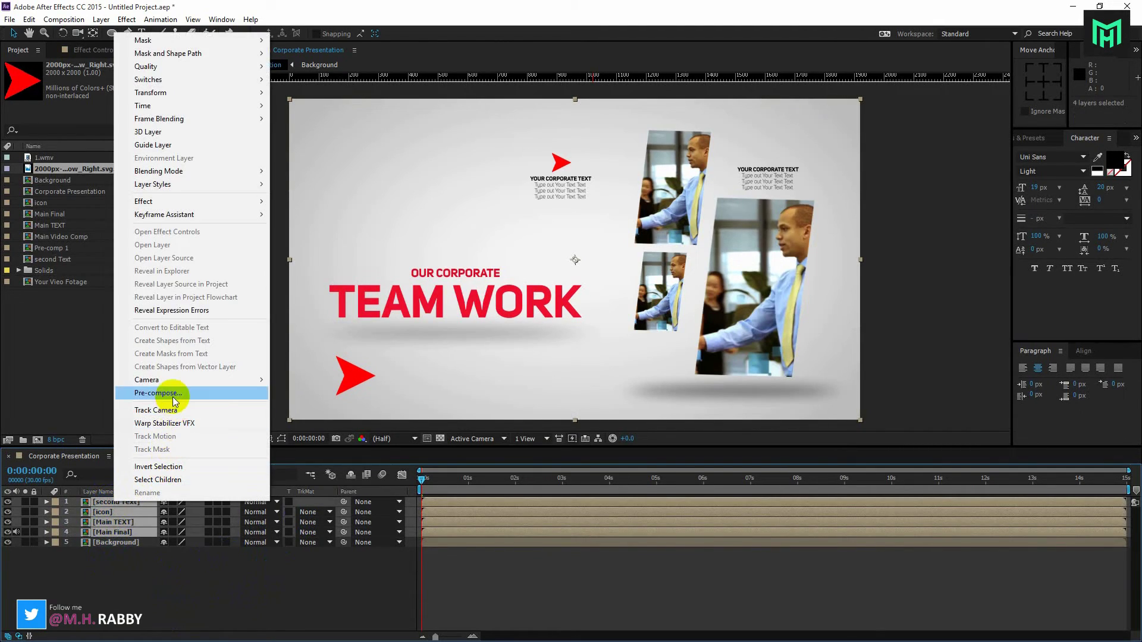
{"action": "left_click", "coordinate": [172, 395]}
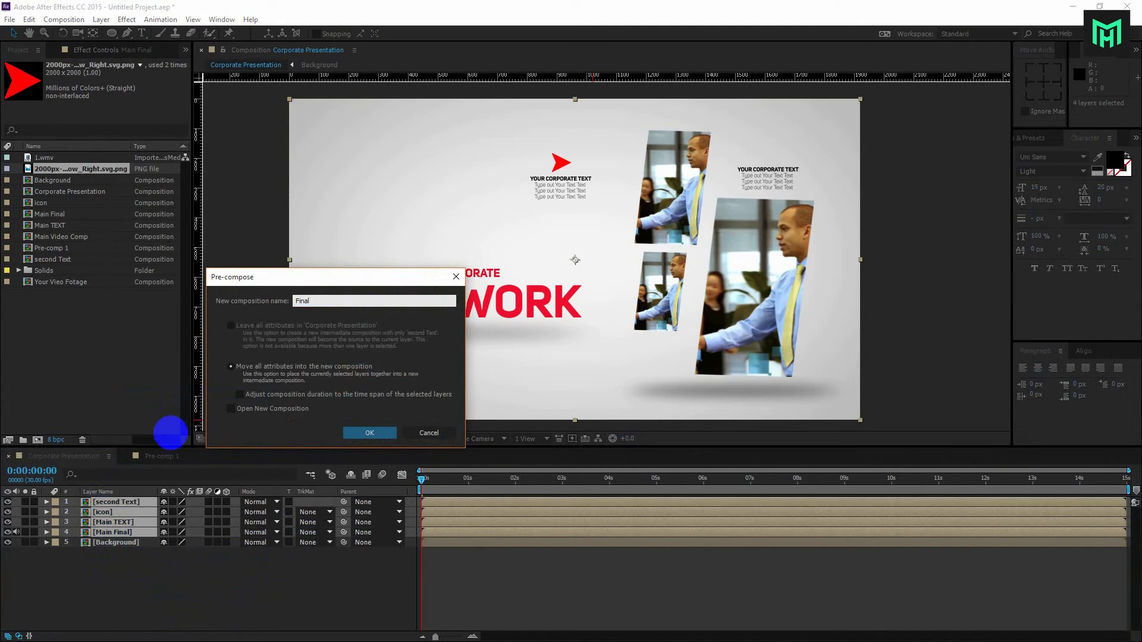
{"action": "left_click", "coordinate": [365, 433]}
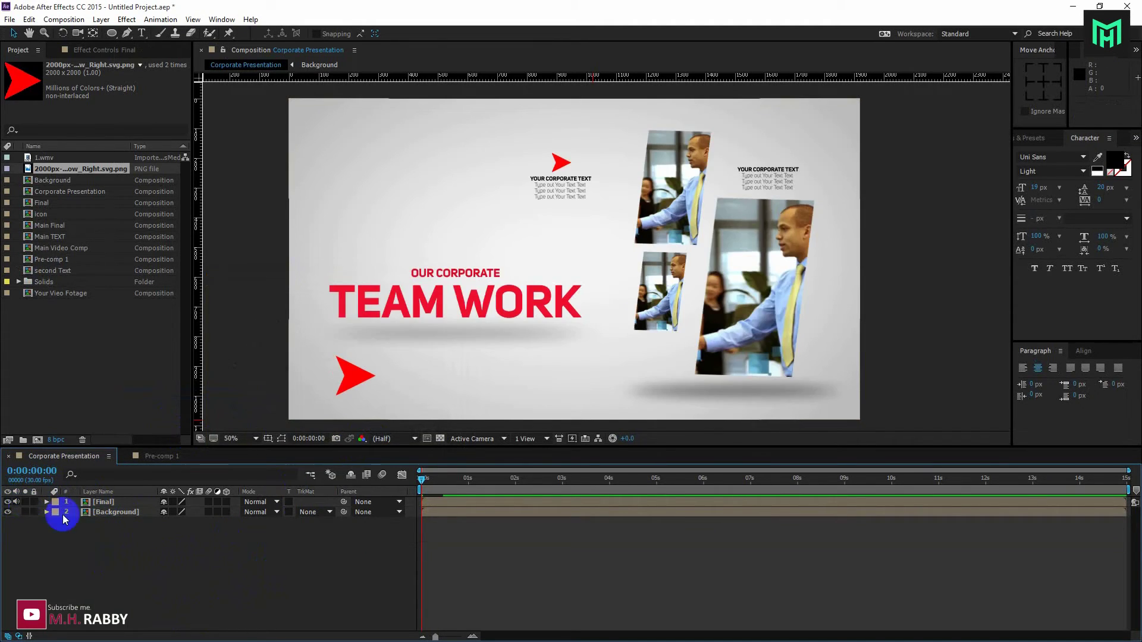
Step: Start keyframing the Final layer's scale with a 100% keyframe at 0:00:01:03
{"action": "scroll", "coordinate": [578, 387], "scroll_direction": "down", "scroll_amount": 2}
{"action": "scroll", "coordinate": [578, 386], "scroll_direction": "up", "scroll_amount": 2}
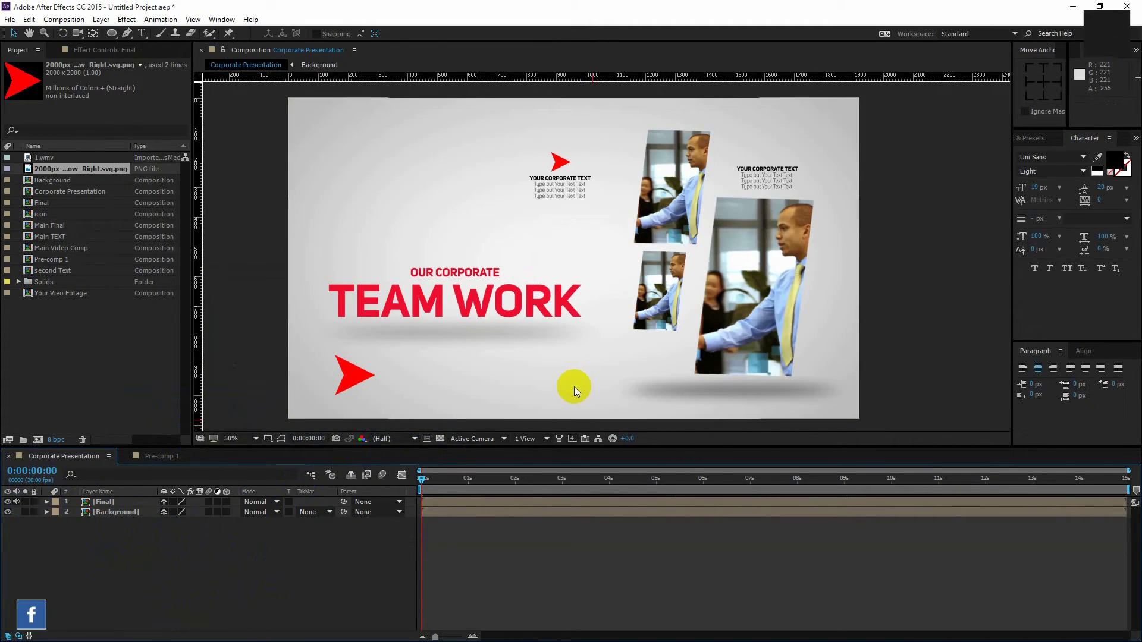
{"action": "left_click", "coordinate": [113, 502]}
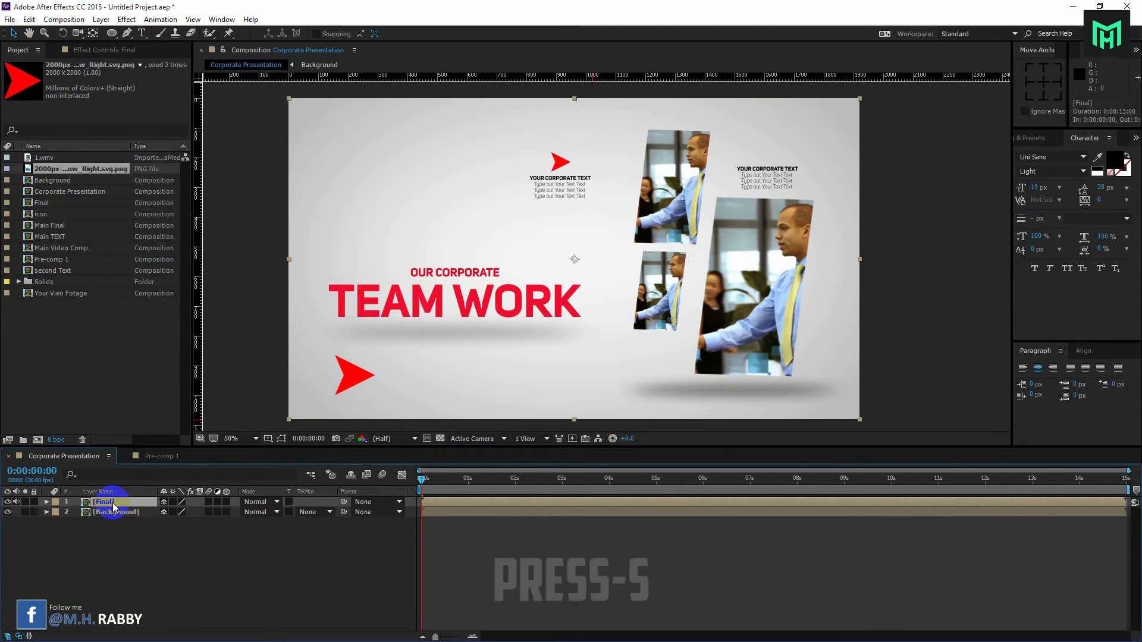
{"action": "key", "text": "s"}
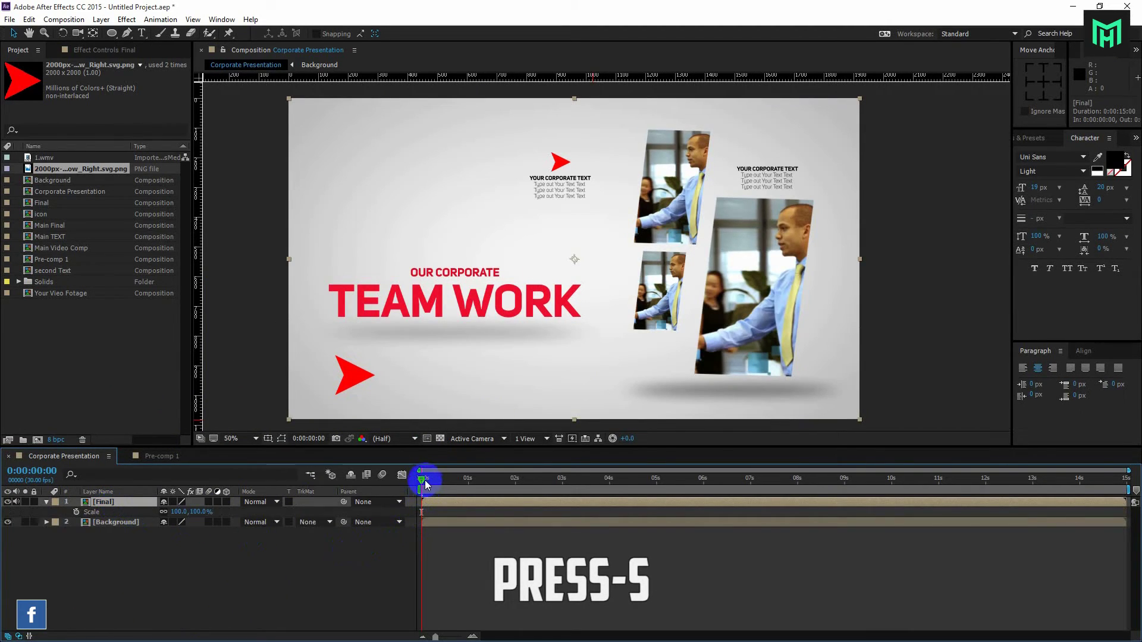
{"action": "left_click", "coordinate": [199, 512]}
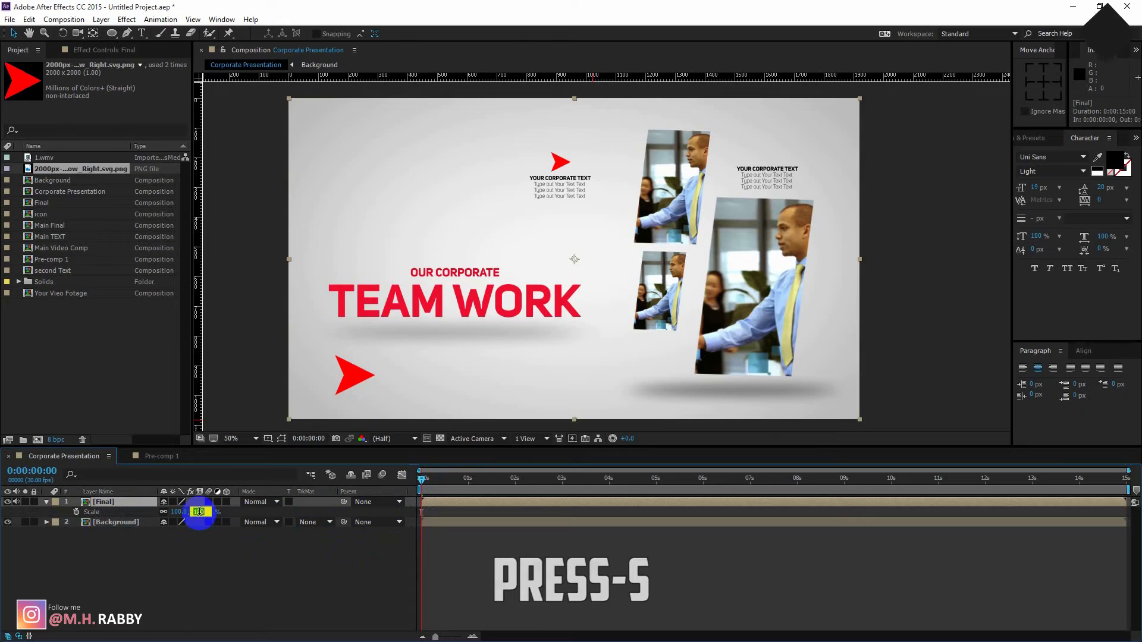
{"action": "type", "text": "0"}
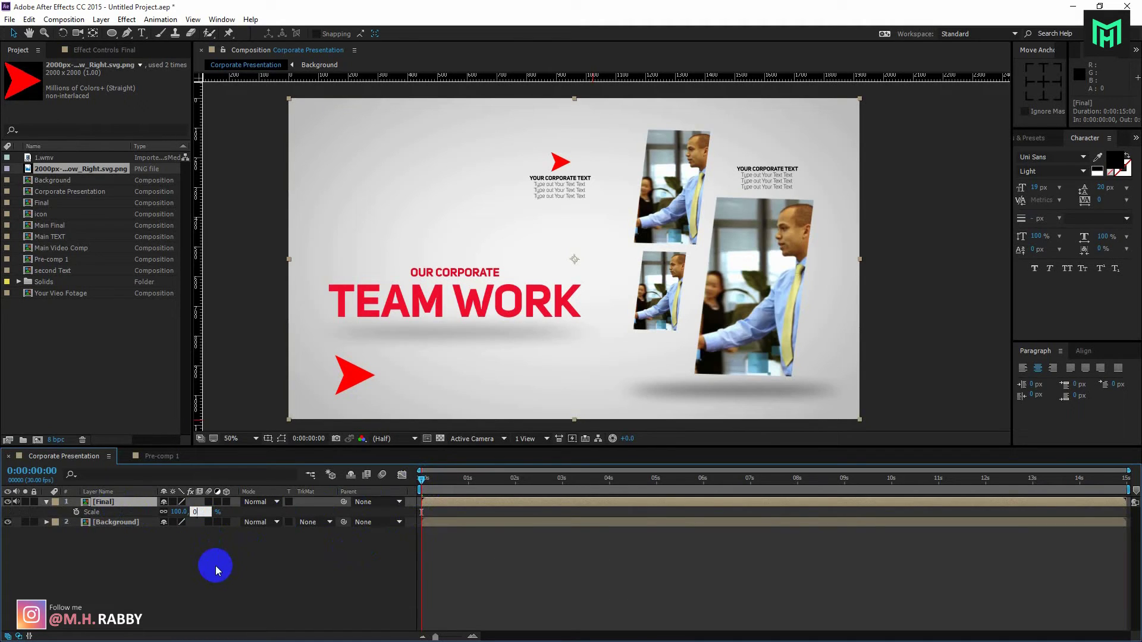
{"action": "key", "text": "Return"}
{"action": "left_click_drag", "start_coordinate": [186, 512], "coordinate": [600, 523]}
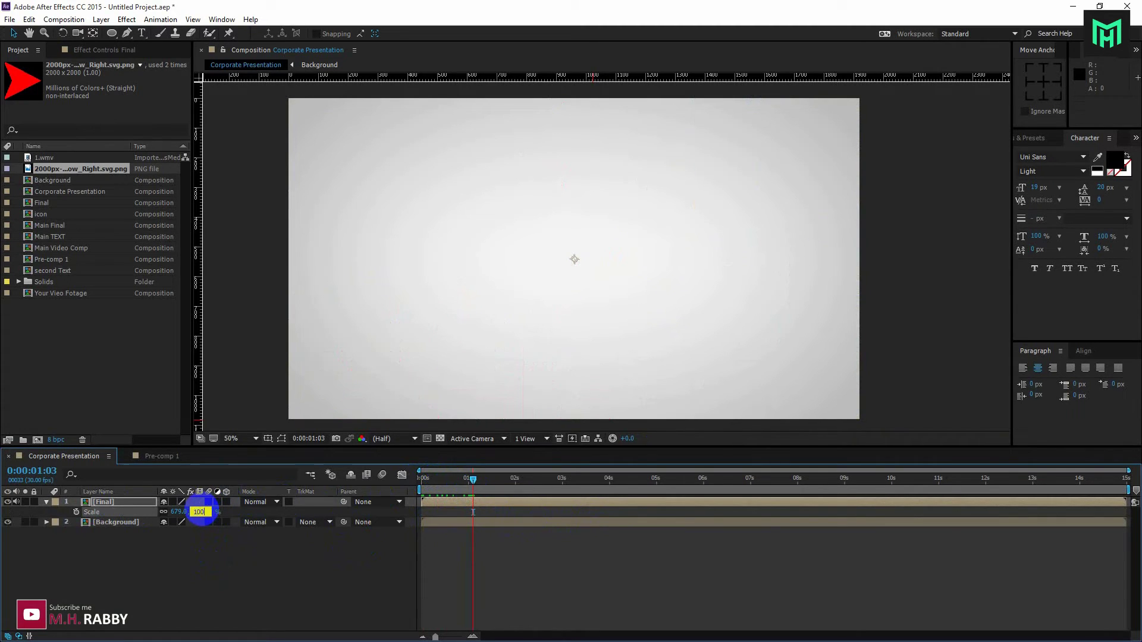
{"action": "key", "text": "Return"}
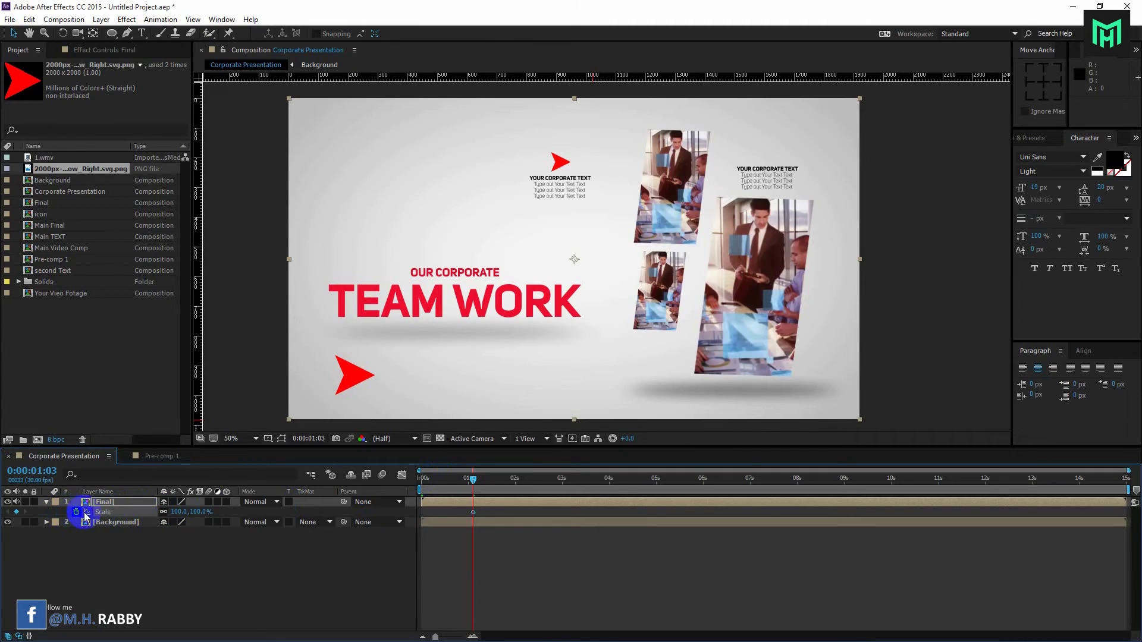
Step: Add a scale keyframe of 729% to the Final layer at 0:00:00:00 and preview the zoom
{"action": "left_click_drag", "start_coordinate": [437, 488], "coordinate": [320, 499]}
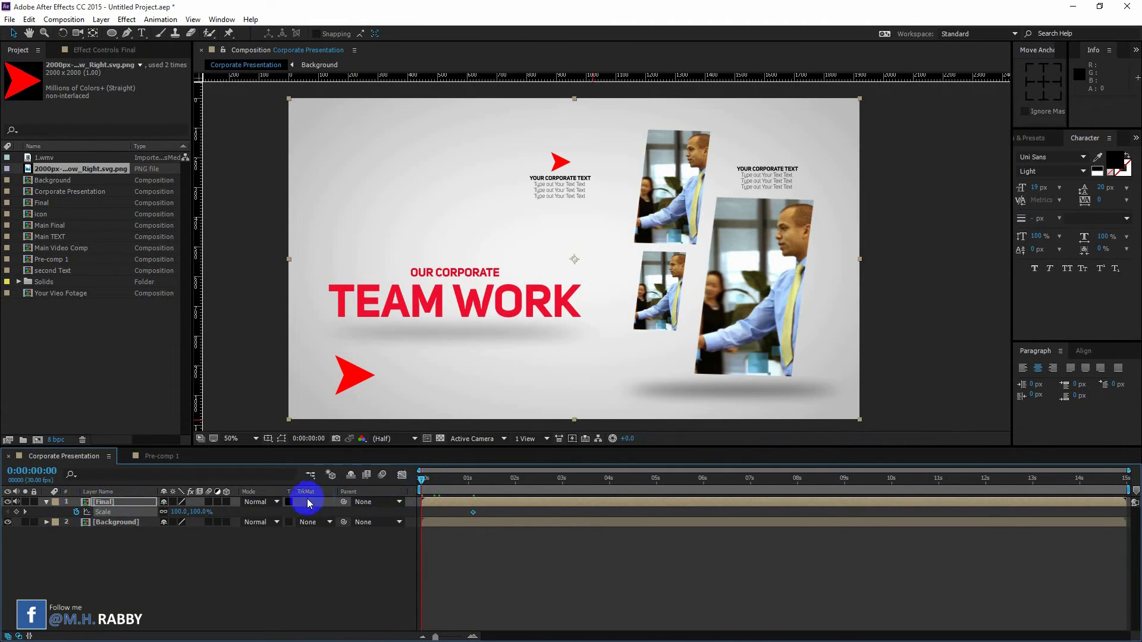
{"action": "left_click_drag", "start_coordinate": [200, 511], "coordinate": [572, 526]}
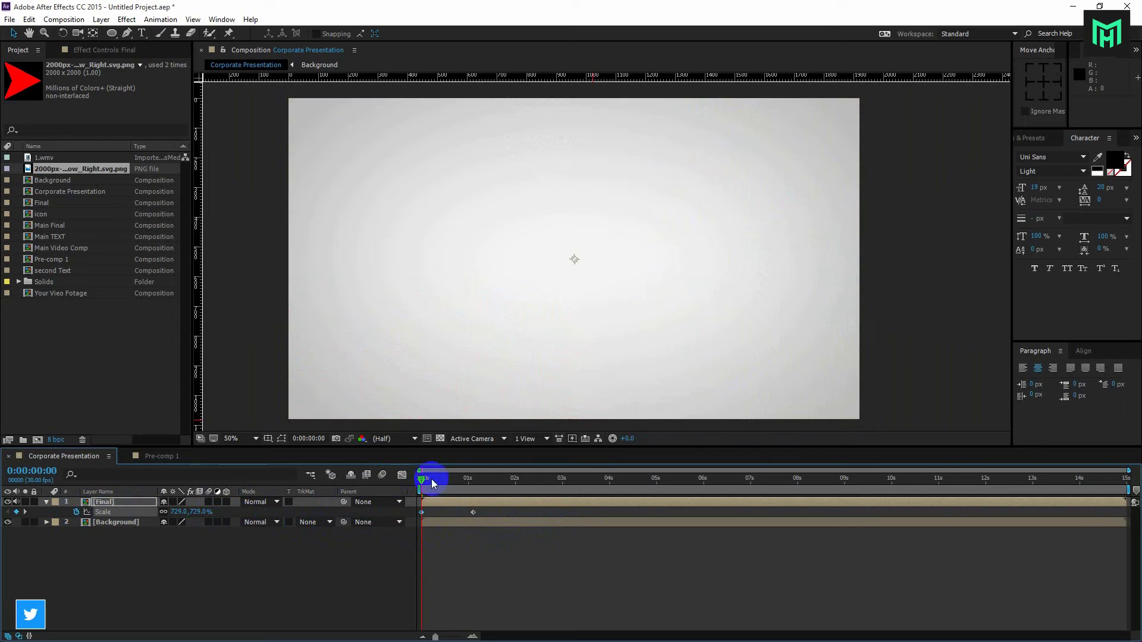
{"action": "key", "text": "space"}
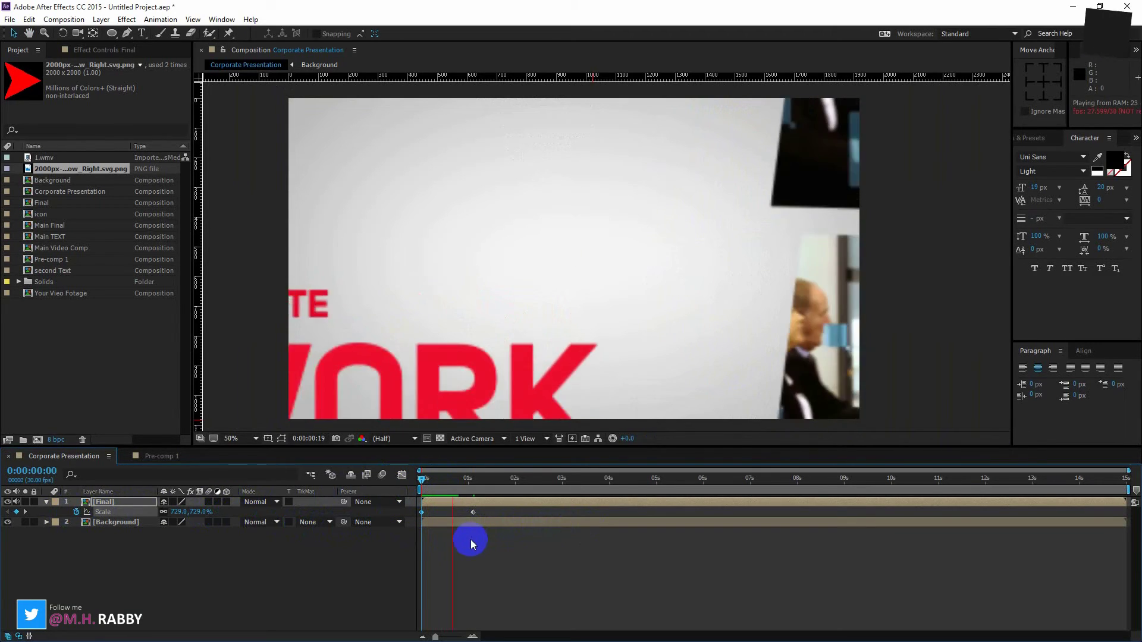
{"action": "left_click_drag", "start_coordinate": [464, 478], "coordinate": [422, 480]}
{"action": "key", "text": "space"}
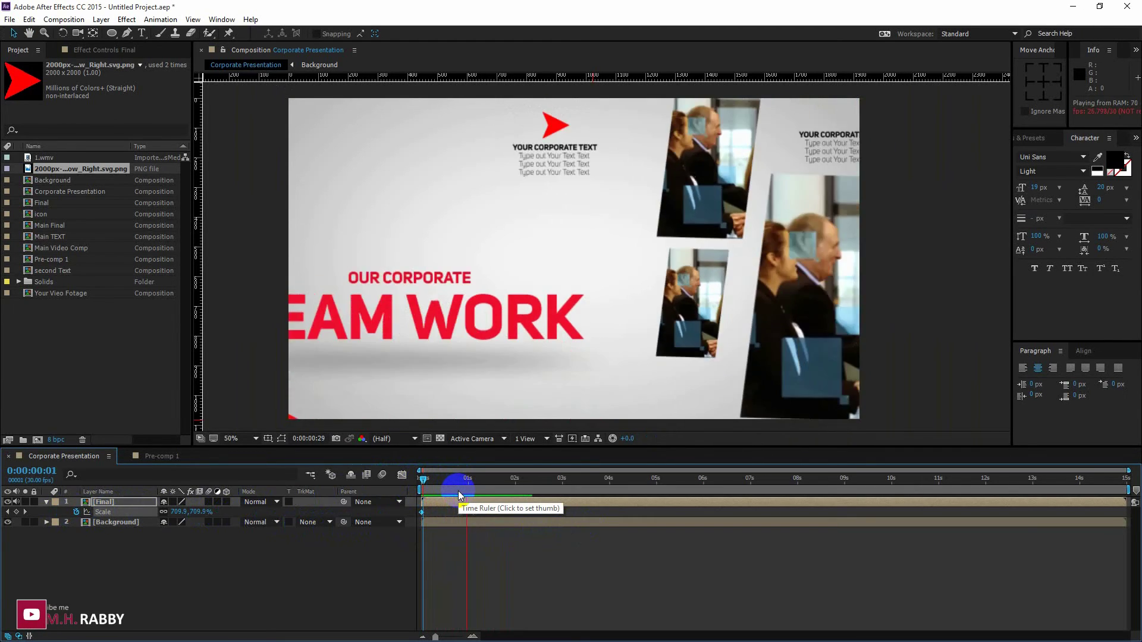
Step: Add a 90% scale keyframe to the Final layer at 0:00:02:14 and preview the animation
{"action": "left_click_drag", "start_coordinate": [468, 485], "coordinate": [537, 494]}
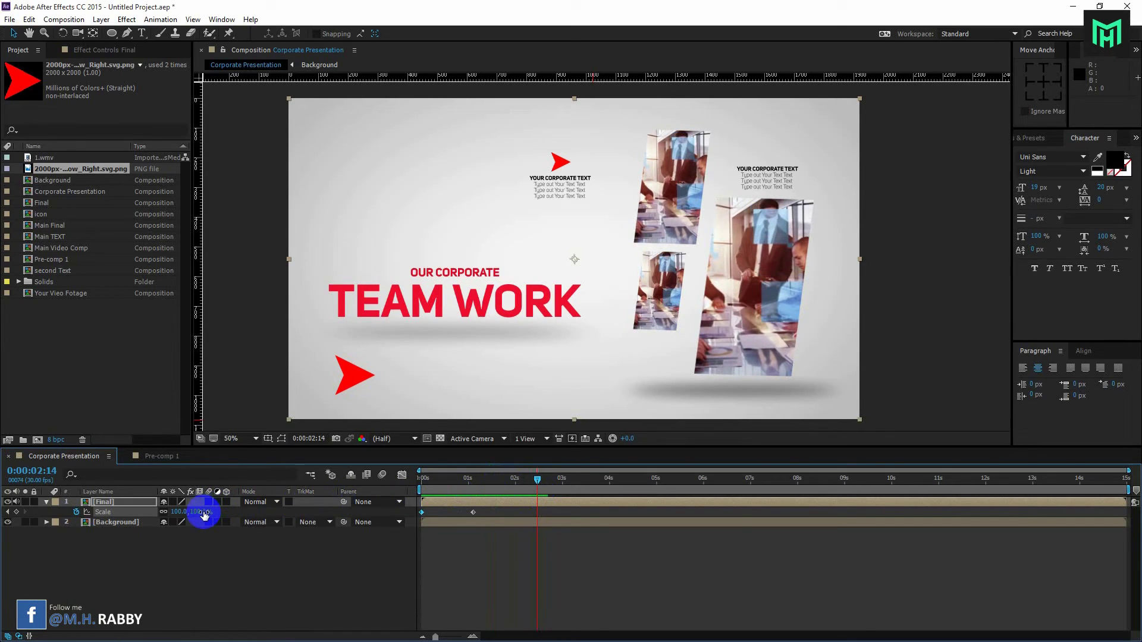
{"action": "mouse_move", "coordinate": [203, 511]}
{"action": "left_mouse_down"}
{"action": "mouse_move", "coordinate": [217, 512]}
{"action": "mouse_move", "coordinate": [202, 517]}
{"action": "left_mouse_up"}
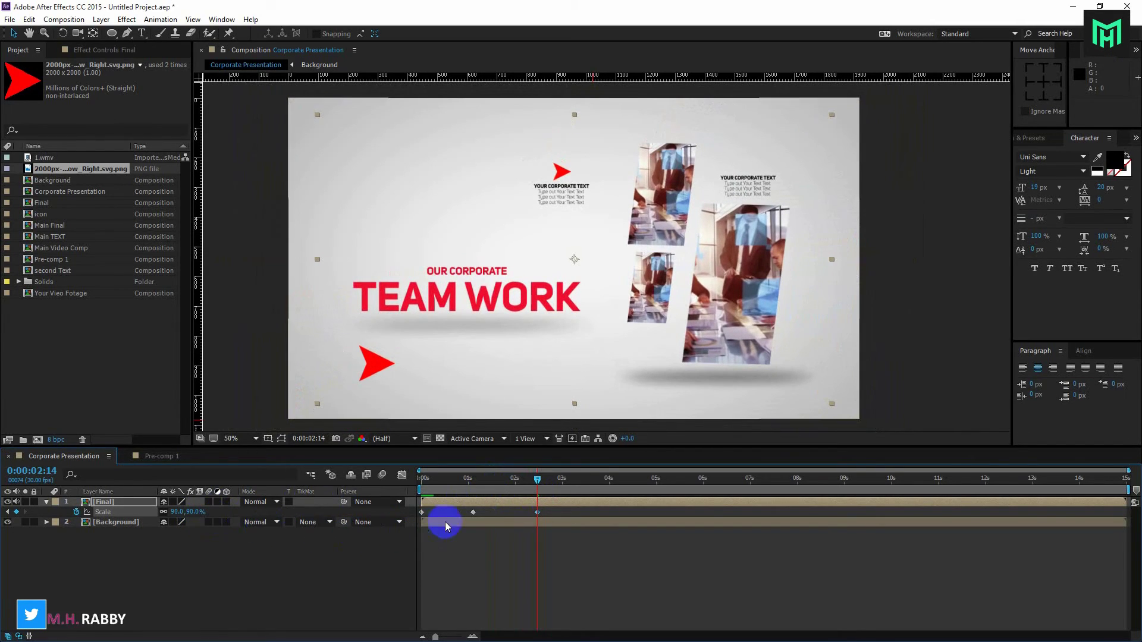
{"action": "left_click_drag", "start_coordinate": [484, 481], "coordinate": [393, 491]}
{"action": "key", "text": "space"}
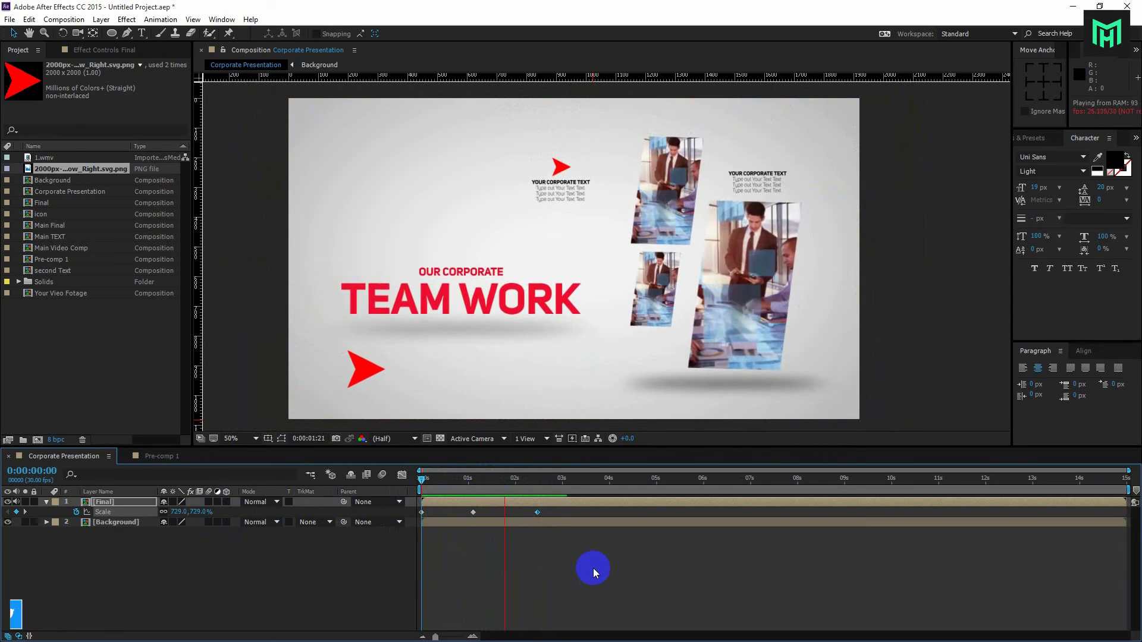
Step: Move the 100% scale keyframe to just before one second and apply Easy Ease to all three scale keyframes
{"action": "left_click", "coordinate": [505, 479]}
{"action": "left_click", "coordinate": [464, 512]}
{"action": "left_click_drag", "start_coordinate": [586, 554], "coordinate": [416, 508]}
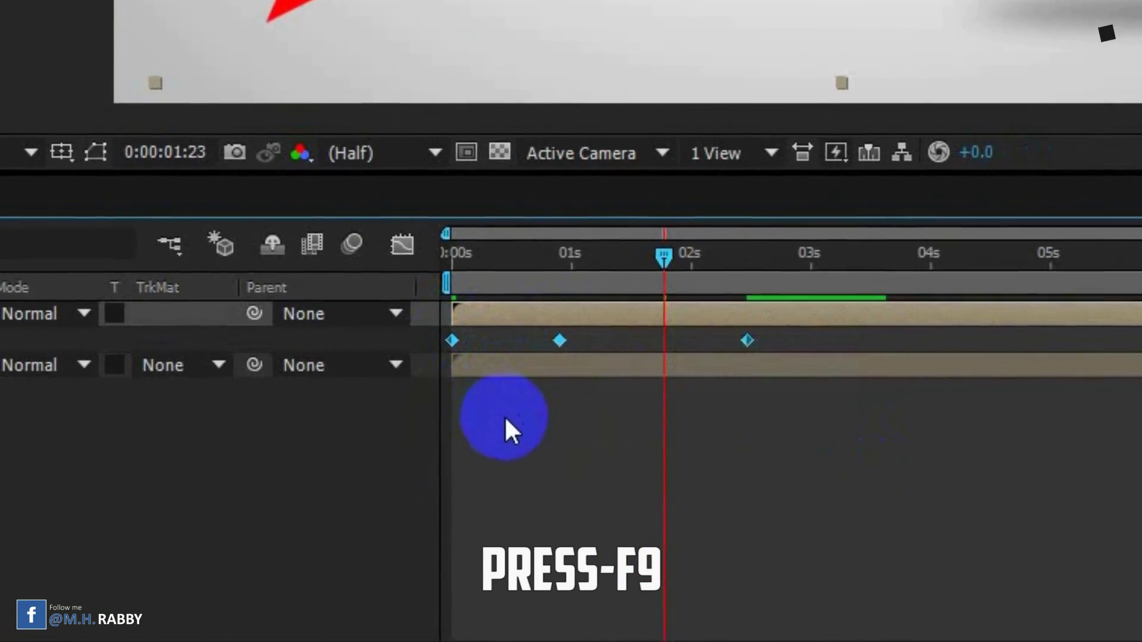
{"action": "key", "text": "F9"}
Step: Reshape the scale speed graph so the zoom peaks near the start and slows into the second keyframe, and preview it
{"action": "left_click", "coordinate": [402, 244]}
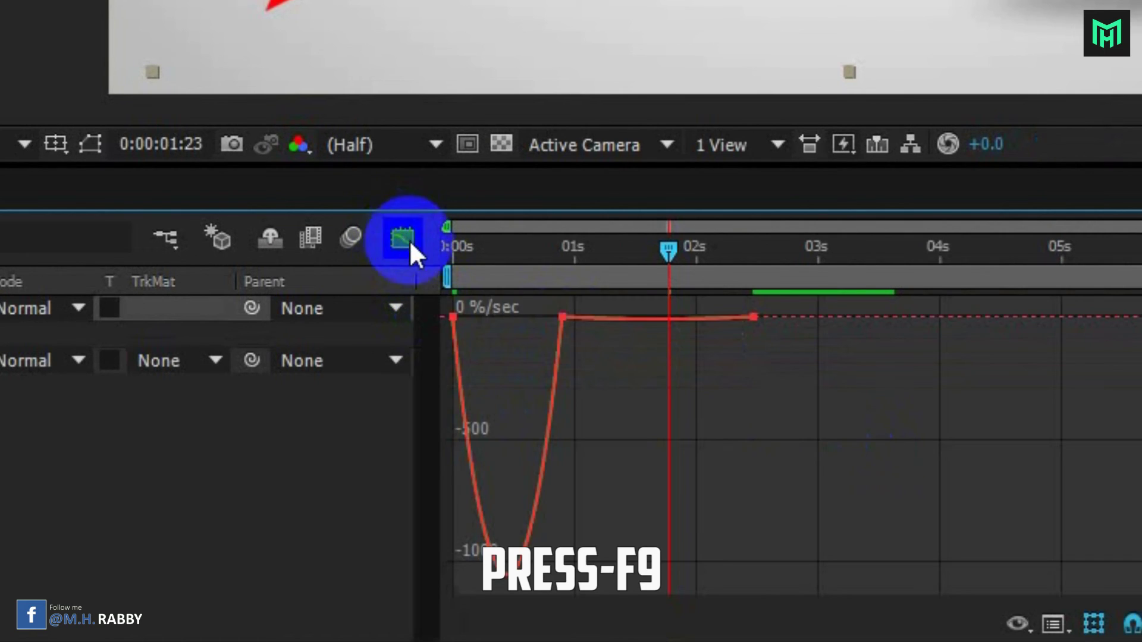
{"action": "left_click_drag", "start_coordinate": [587, 359], "coordinate": [476, 312]}
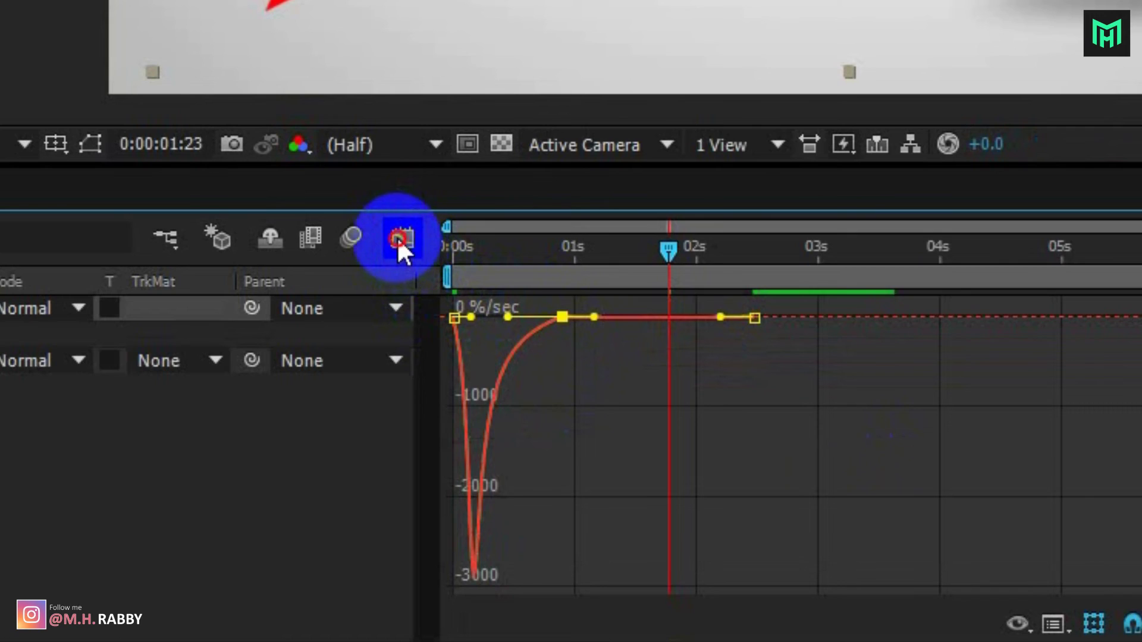
{"action": "left_click", "coordinate": [402, 238]}
{"action": "left_click", "coordinate": [454, 247]}
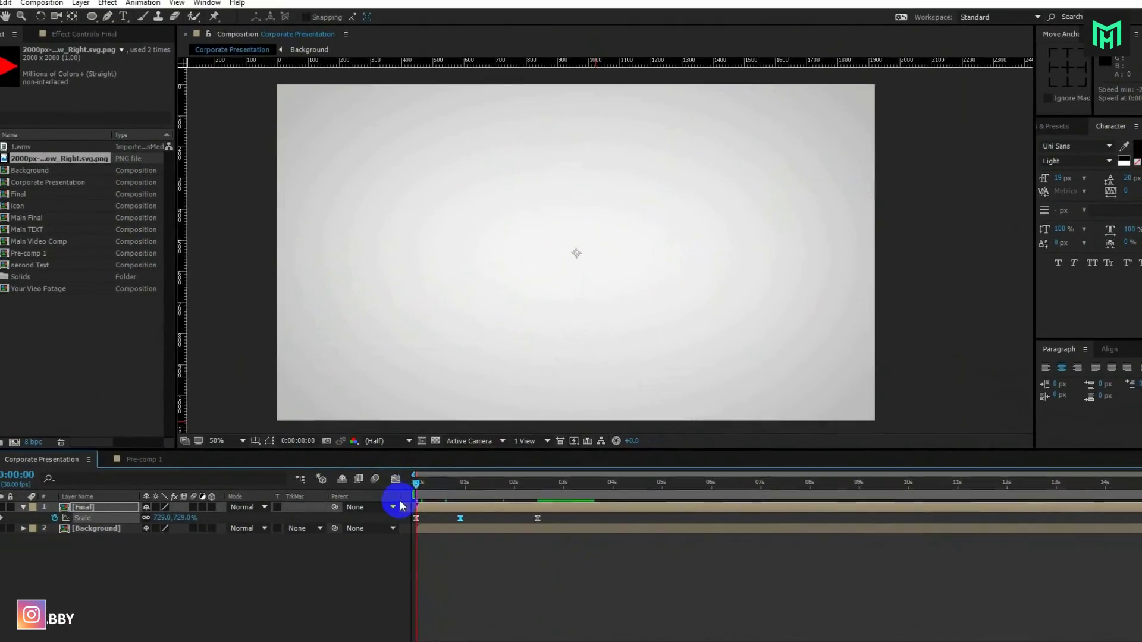
{"action": "key", "text": "space"}
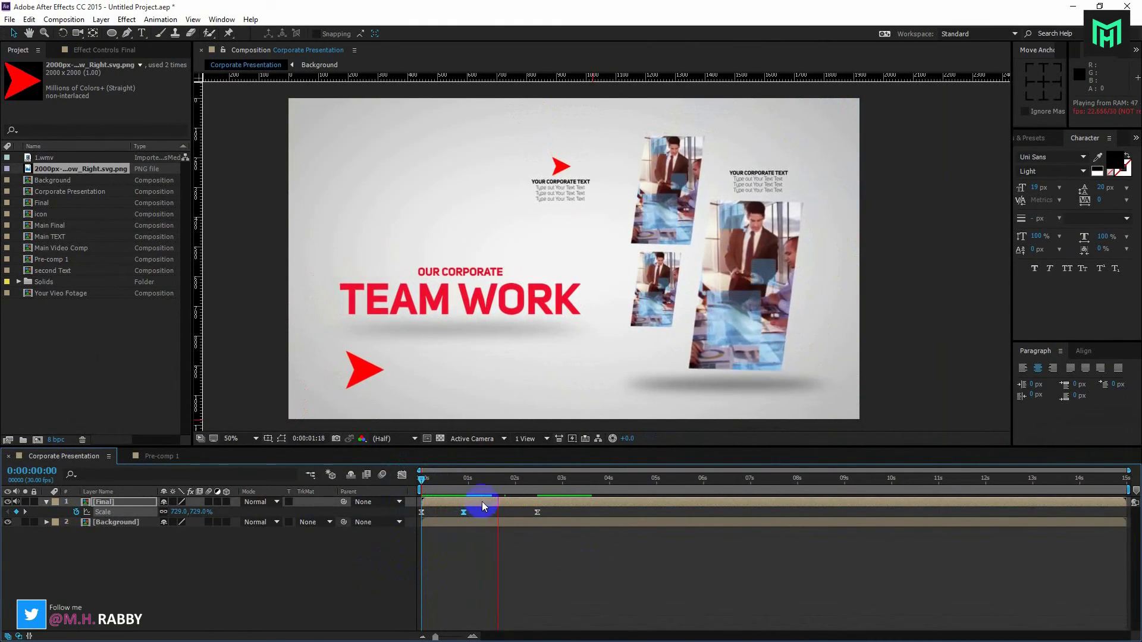
Step: Shift the Final layer's second scale keyframe earlier to about half a second, previewing the faster zoom
{"action": "left_click", "coordinate": [470, 481]}
{"action": "left_click", "coordinate": [464, 512]}
{"action": "left_click_drag", "start_coordinate": [466, 511], "coordinate": [415, 483]}
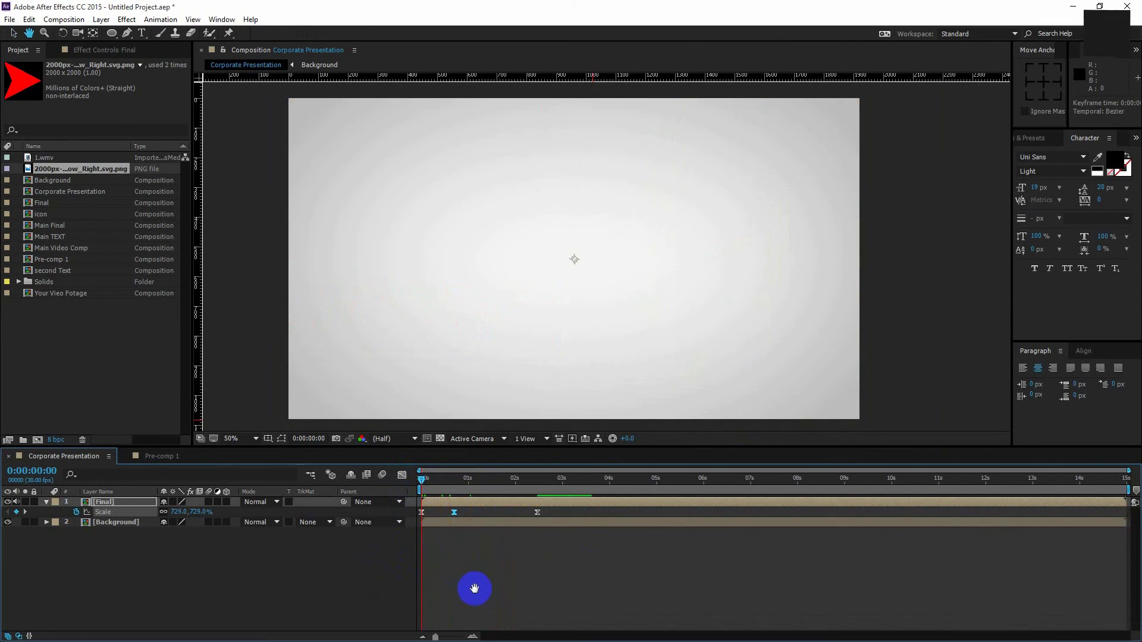
{"action": "key", "text": "space"}
{"action": "left_click", "coordinate": [453, 480]}
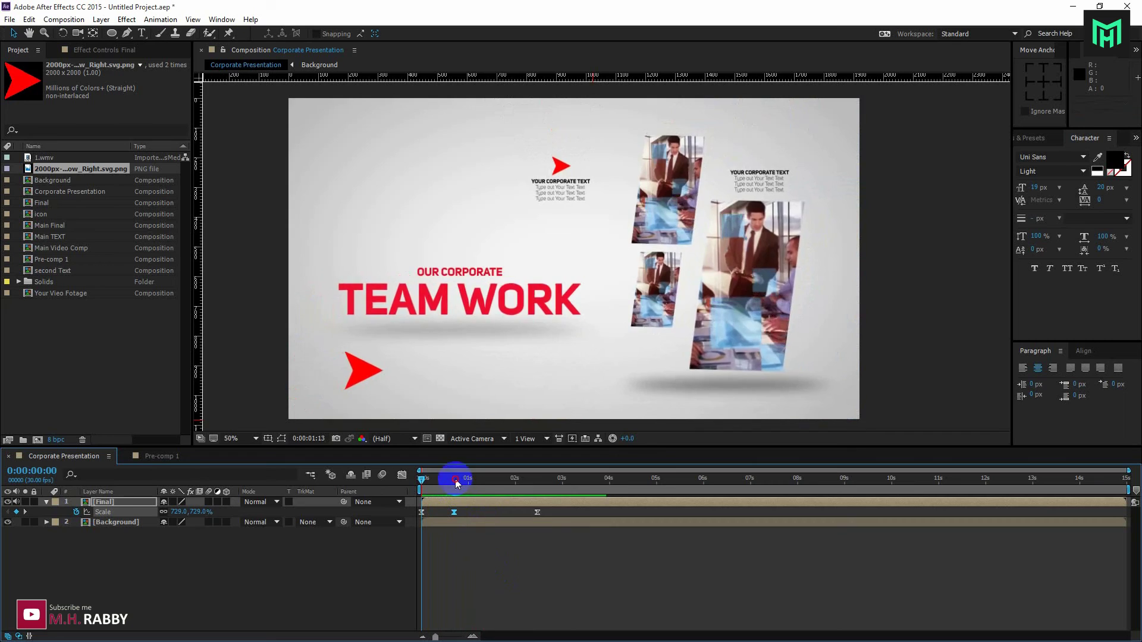
{"action": "left_click_drag", "start_coordinate": [452, 513], "coordinate": [412, 484]}
{"action": "key", "text": "space"}
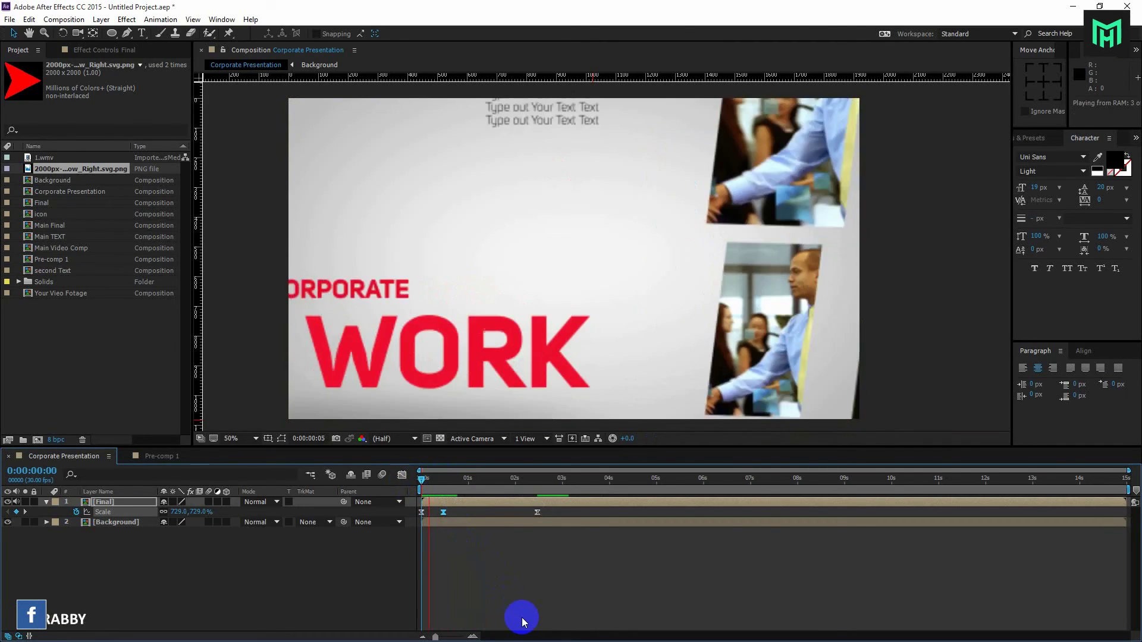
Step: Move the 90% scale keyframe earlier to just before two seconds and preview the result
{"action": "key", "text": "space"}
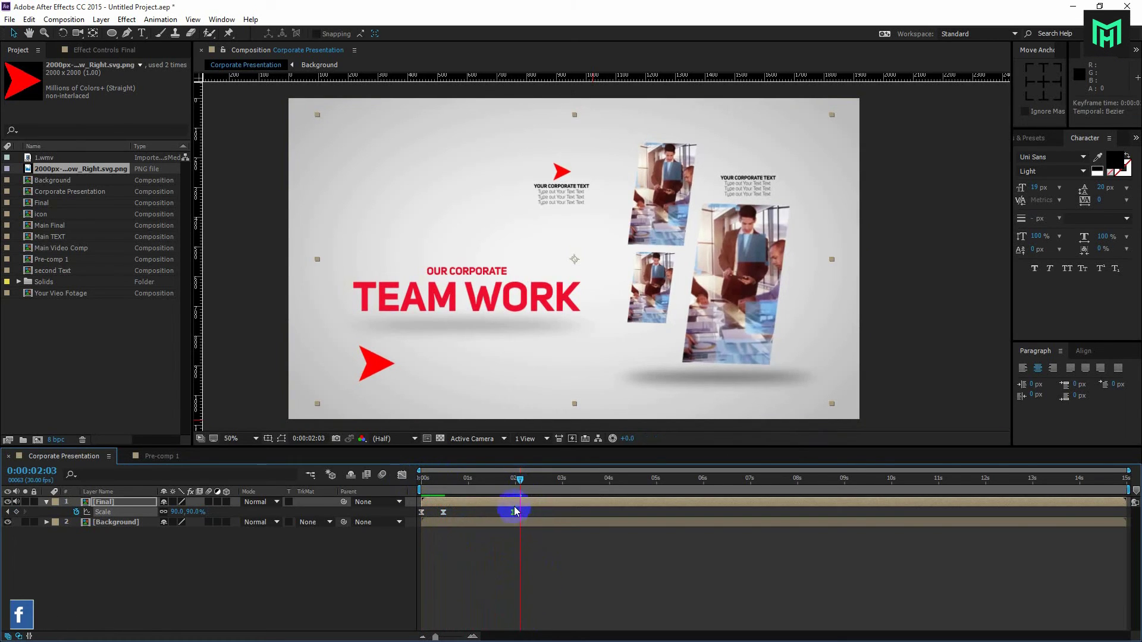
{"action": "left_click_drag", "start_coordinate": [484, 479], "coordinate": [410, 479]}
{"action": "key", "text": "space"}
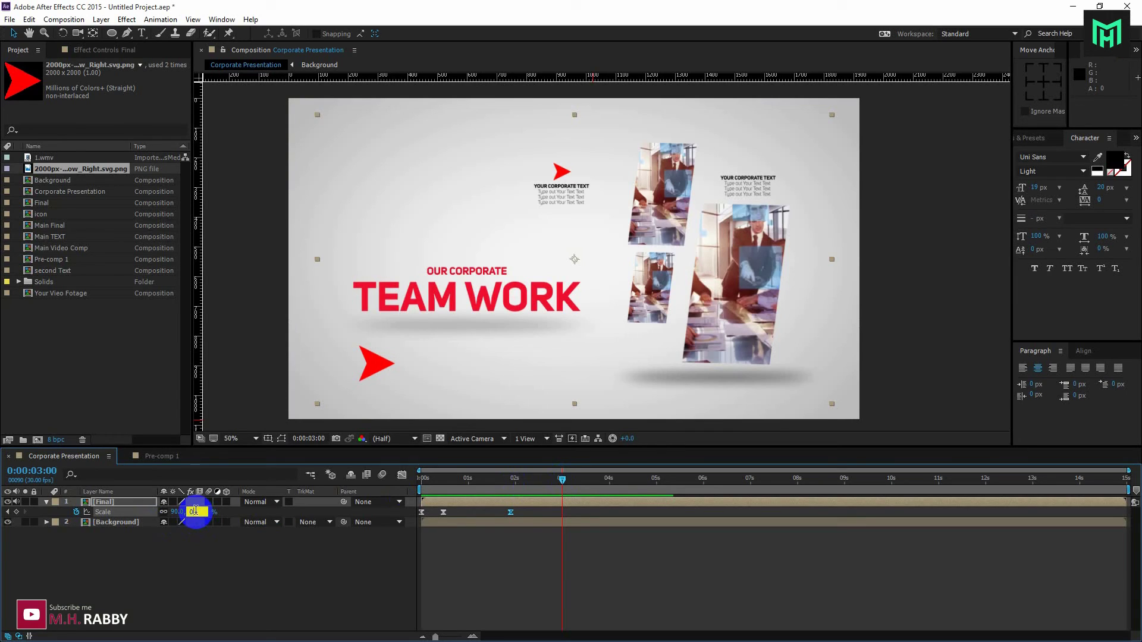
Step: Set the Final layer's scale to 0% at 0:00:03:00 and preview the zoom-out
{"action": "key", "text": "Return"}
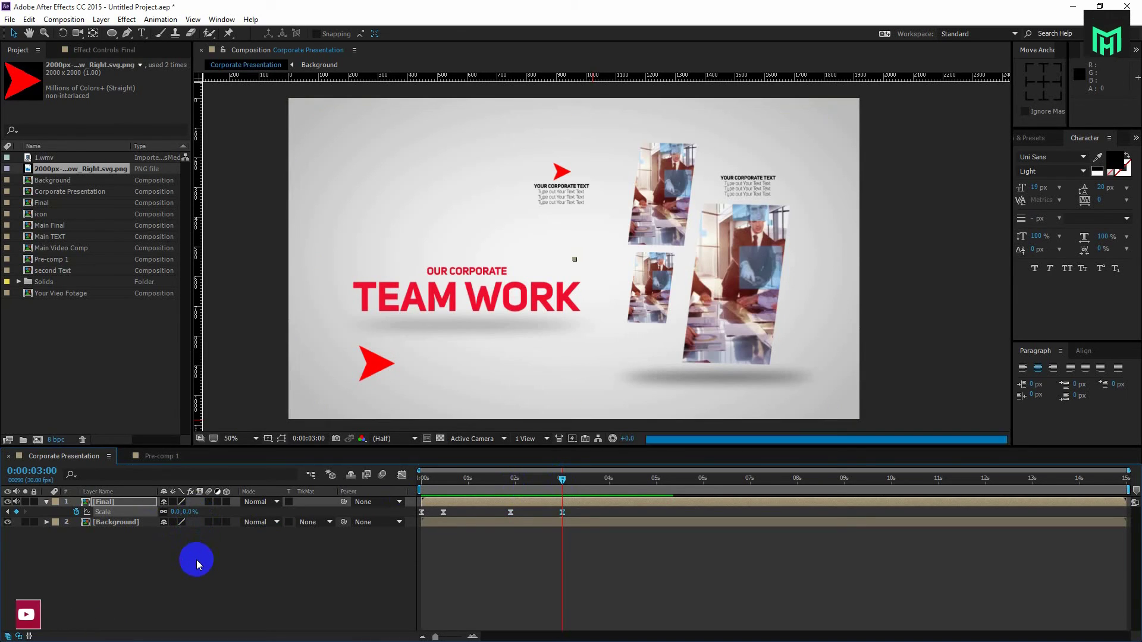
{"action": "left_click_drag", "start_coordinate": [458, 476], "coordinate": [409, 490]}
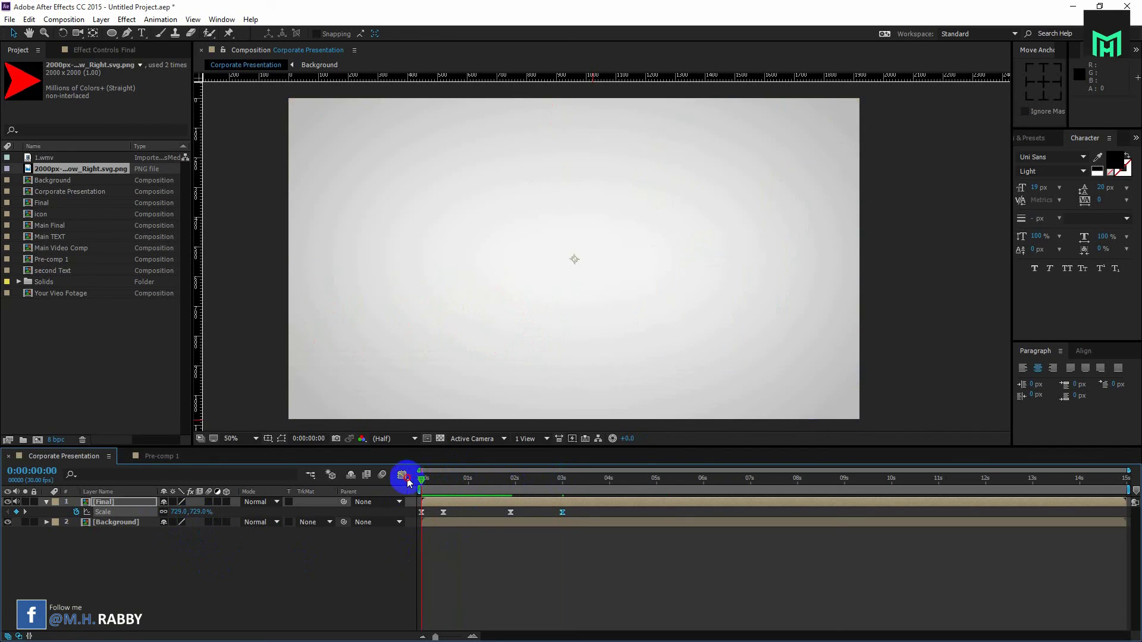
{"action": "key", "text": "space"}
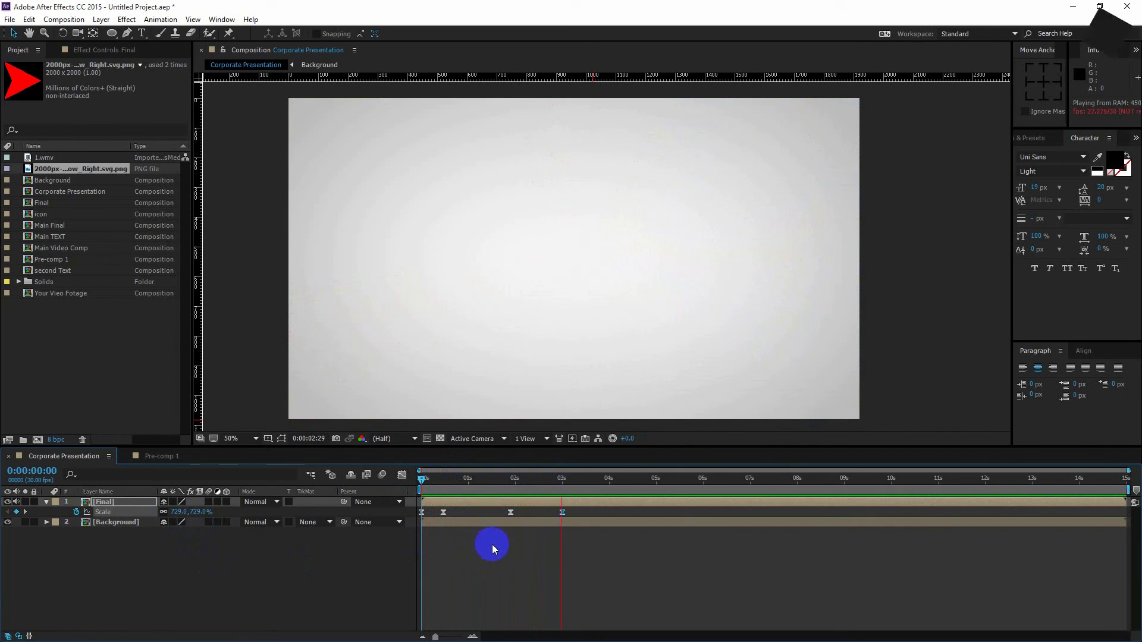
Step: Move the 0% scale keyframe earlier to 0:00:02:05, preview the faster zoom-out and collapse the Final layer's properties
{"action": "left_click", "coordinate": [538, 479]}
{"action": "left_click_drag", "start_coordinate": [557, 516], "coordinate": [522, 485]}
{"action": "key", "text": "space"}
{"action": "key", "text": "space"}
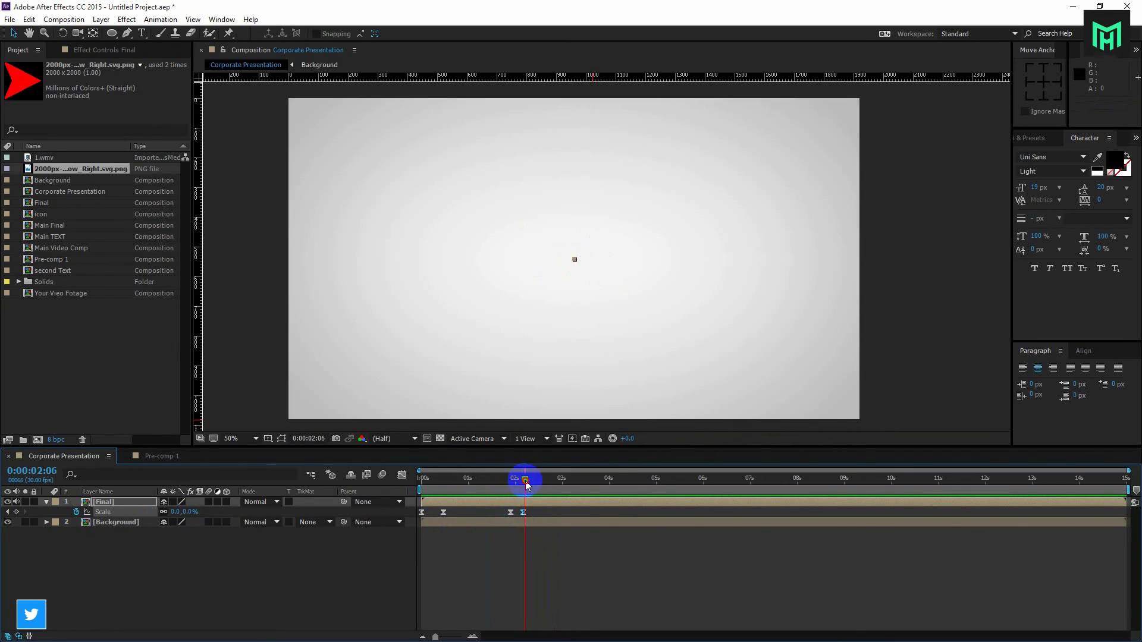
{"action": "left_click", "coordinate": [221, 559]}
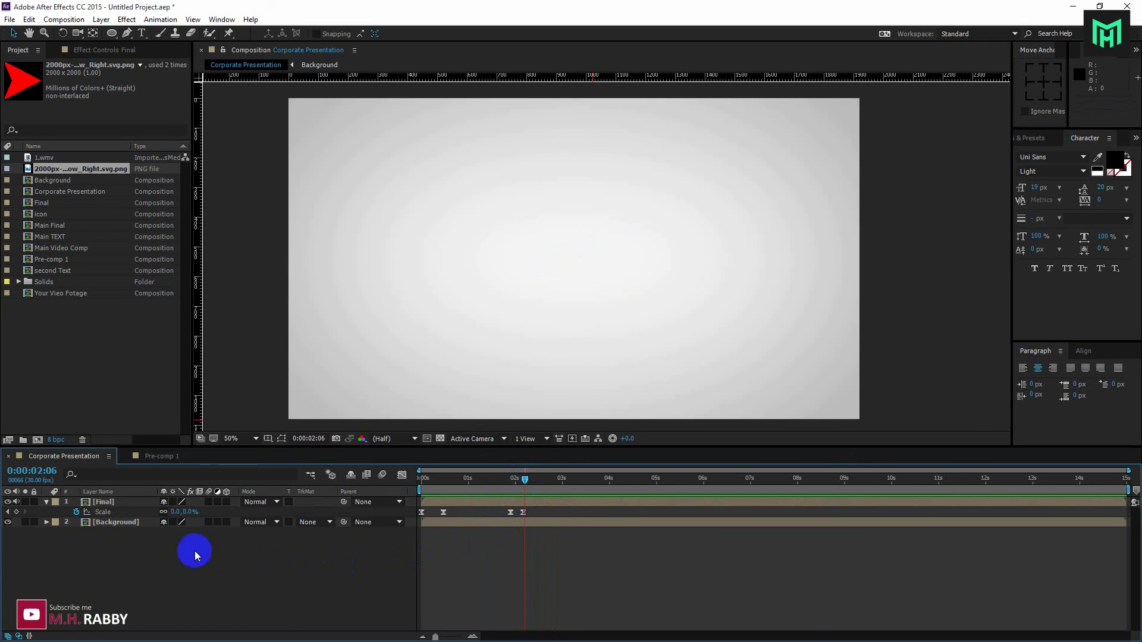
{"action": "left_click", "coordinate": [47, 503]}
{"action": "left_click", "coordinate": [249, 589]}
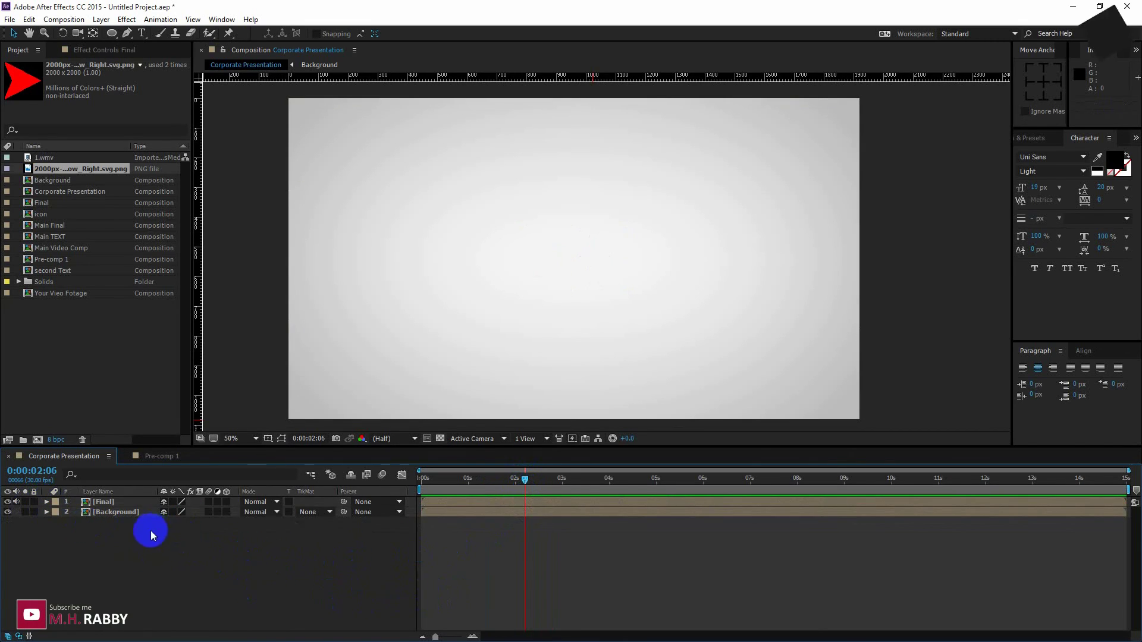
Step: Duplicate the Final layer, shift the upper copy to start at 0:00:02:05 and preview the two scenes in sequence
{"action": "left_click", "coordinate": [505, 502]}
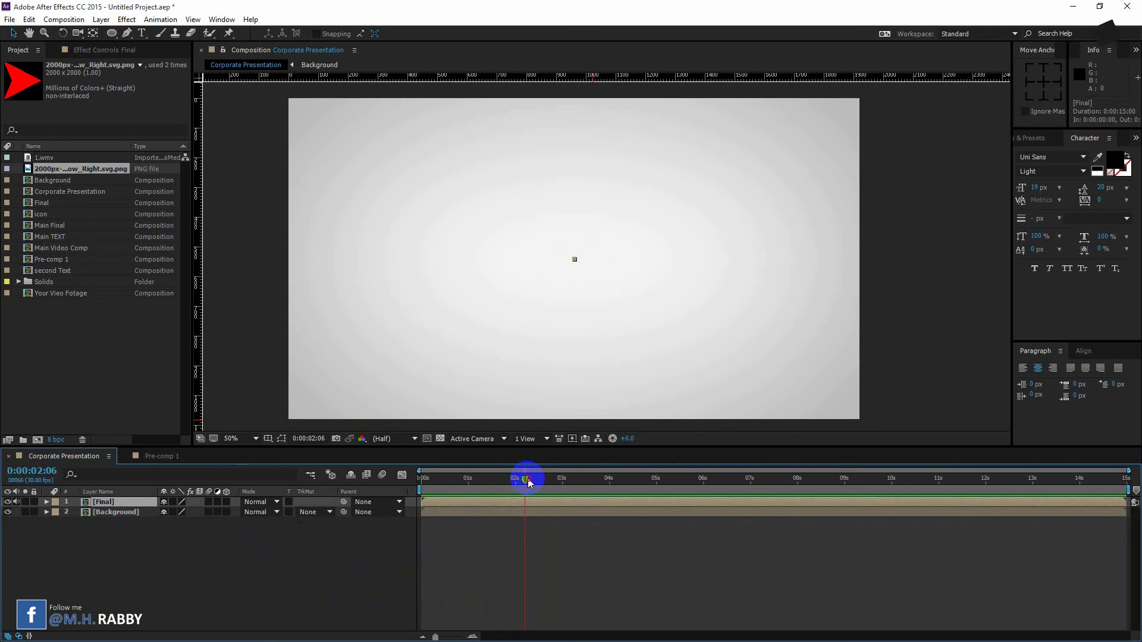
{"action": "left_click", "coordinate": [47, 503]}
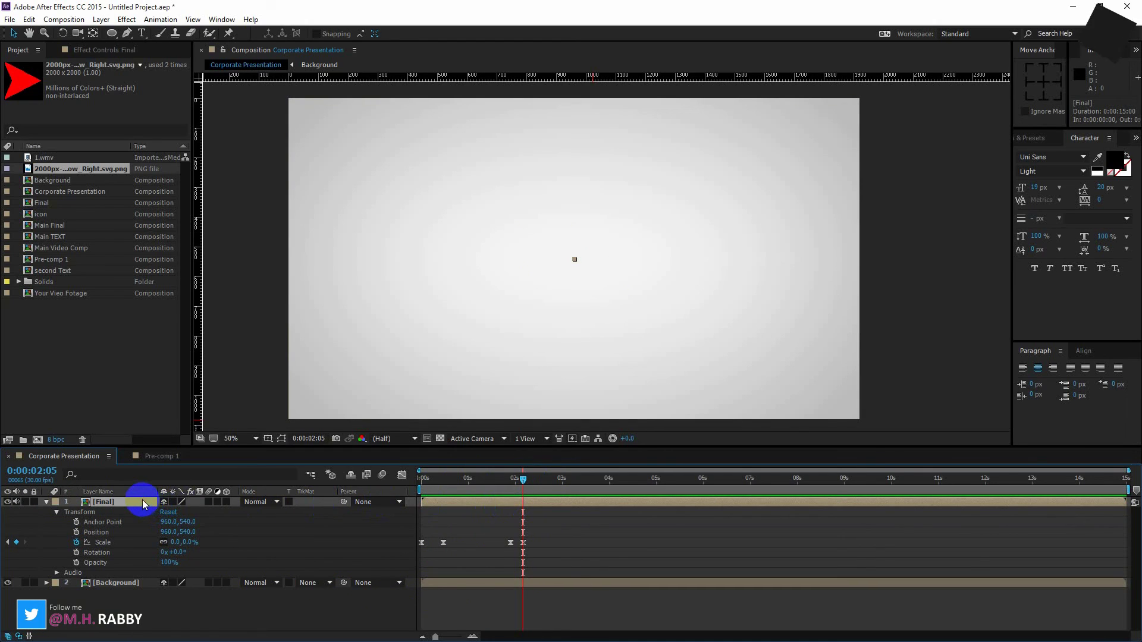
{"action": "key", "text": "ctrl+d"}
{"action": "left_click_drag", "start_coordinate": [456, 503], "coordinate": [558, 511]}
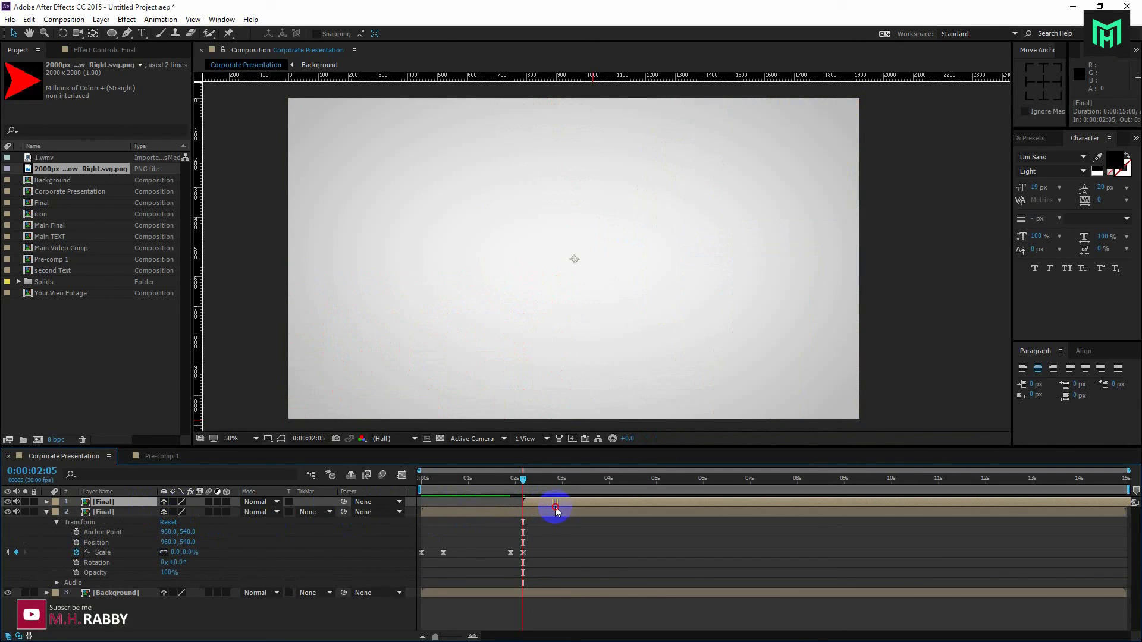
{"action": "left_click_drag", "start_coordinate": [466, 481], "coordinate": [421, 477]}
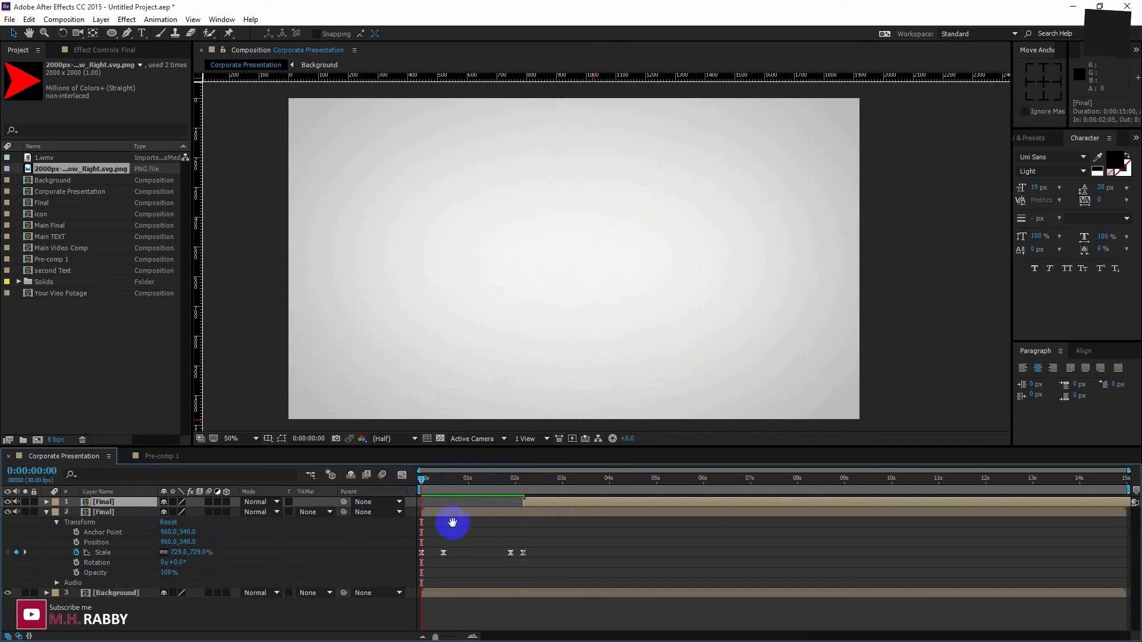
{"action": "key", "text": "space"}
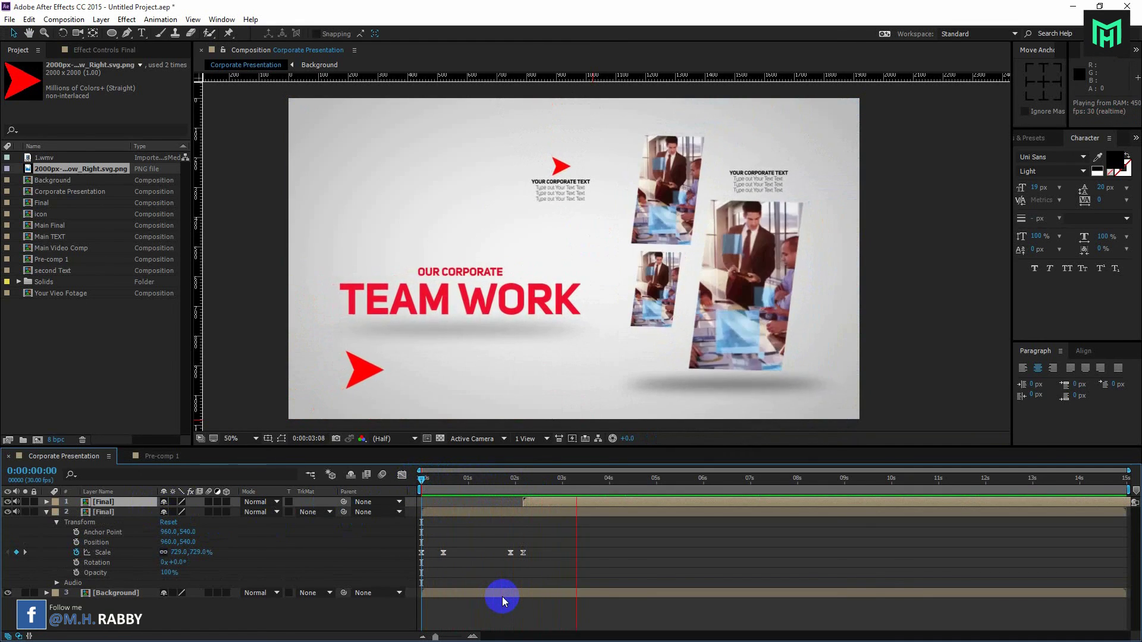
{"action": "left_click_drag", "start_coordinate": [551, 476], "coordinate": [565, 507]}
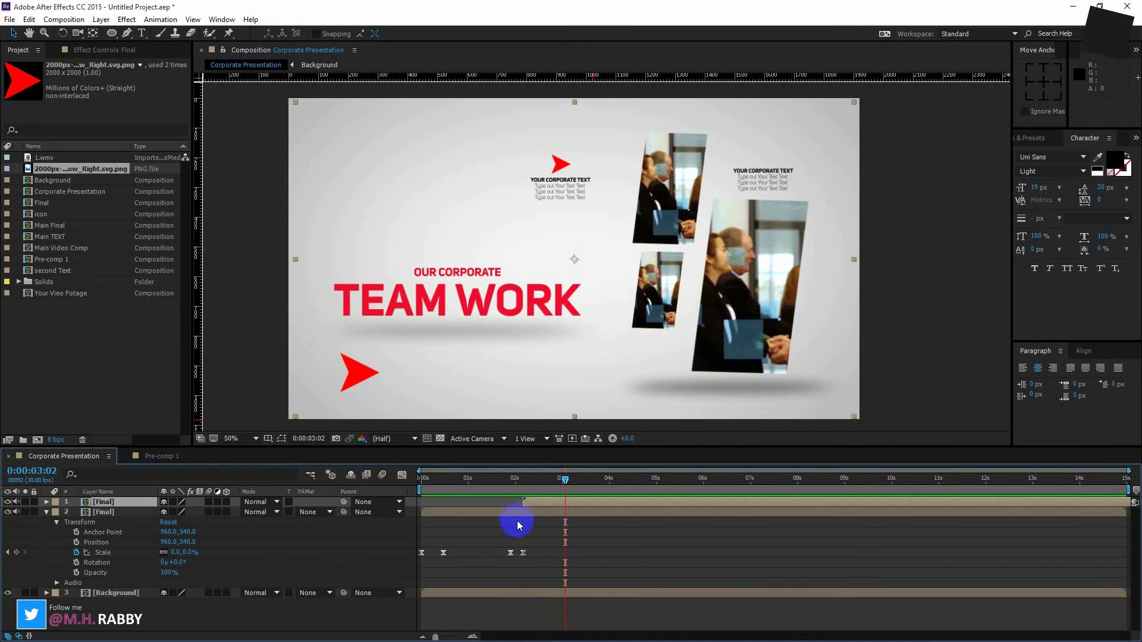